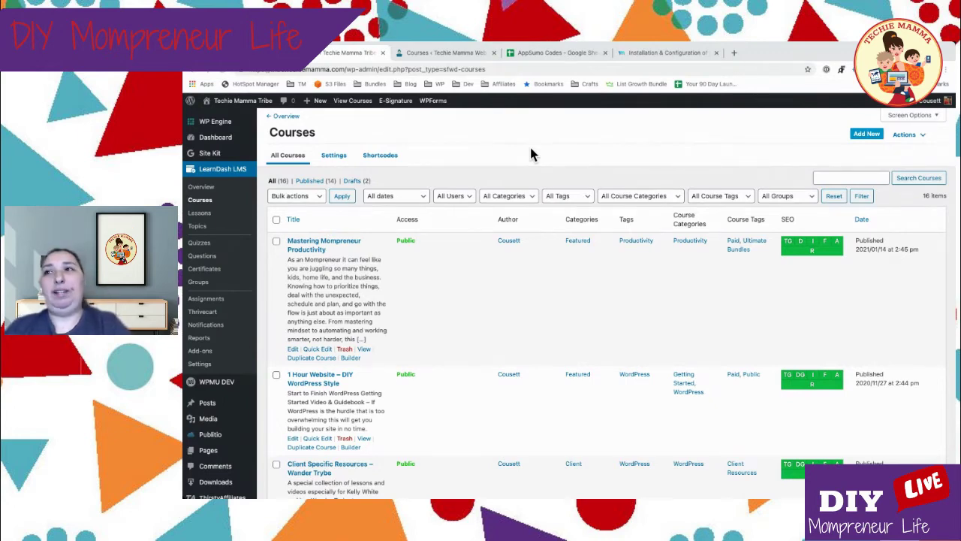
Open the Life After Blog Setup course for editing from the LearnDash course list, close the list, and switch to the MemberPress courses.
{"action": "scroll", "coordinate": [520, 253], "scroll_direction": "down", "scroll_amount": 5}
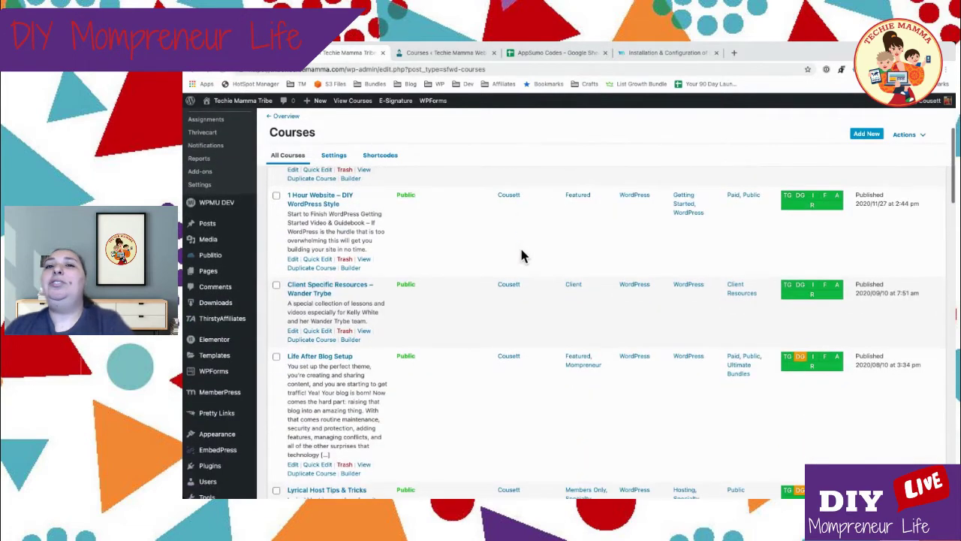
{"action": "scroll", "coordinate": [521, 253], "scroll_direction": "down", "scroll_amount": 2}
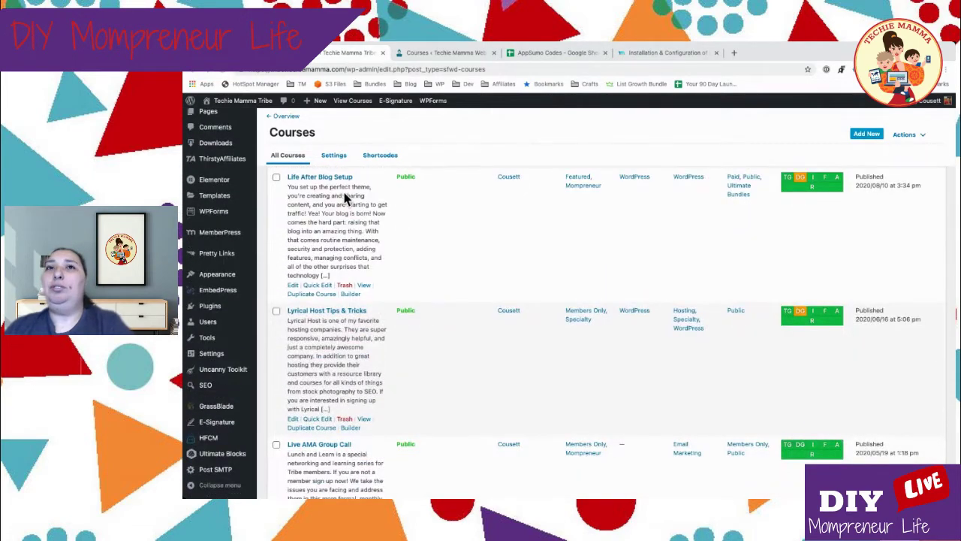
{"action": "scroll", "coordinate": [314, 196], "scroll_direction": "up", "scroll_amount": 1}
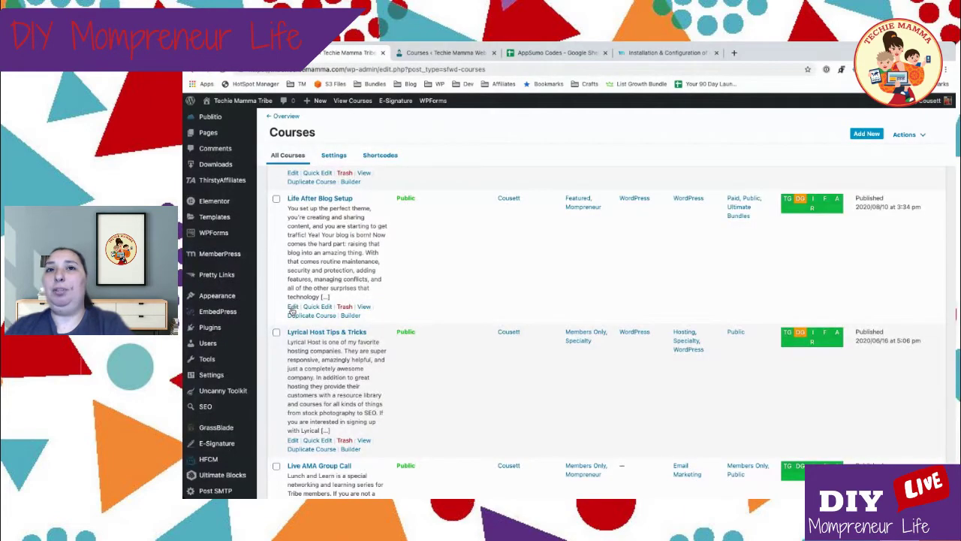
{"action": "left_click", "coordinate": [292, 308]}
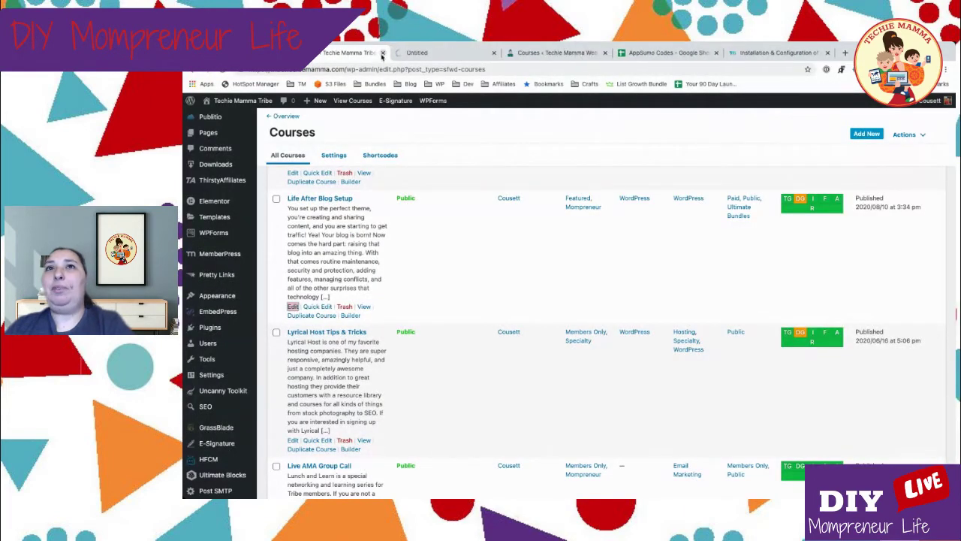
{"action": "left_click", "coordinate": [383, 54]}
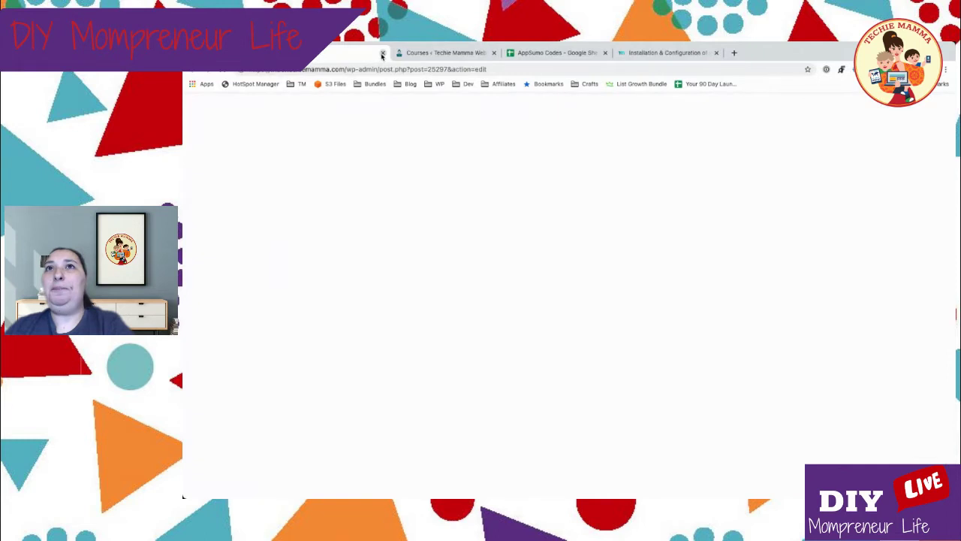
{"action": "left_click", "coordinate": [440, 54]}
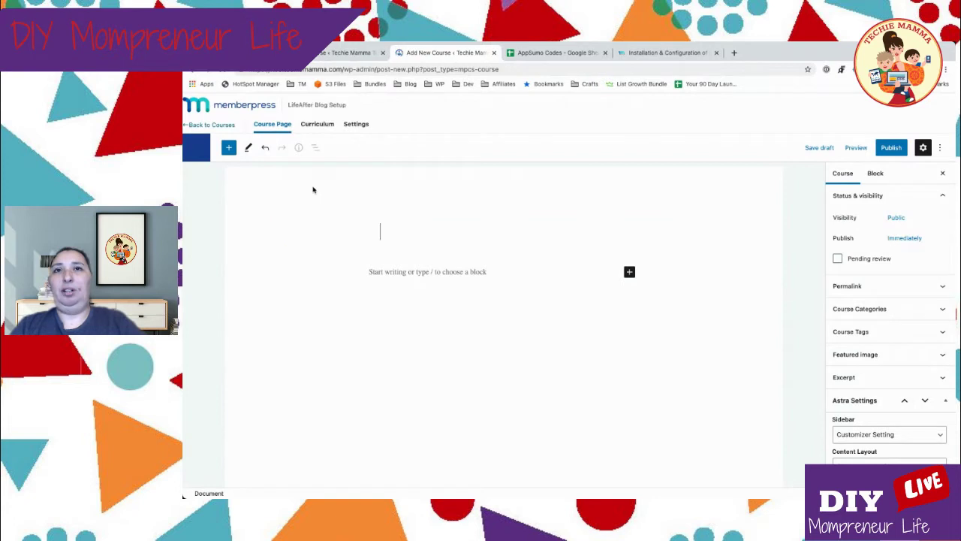
Copy the LearnDash course description of Life After Blog Setup, from the opening paragraph through the bulleted topic list.
{"action": "left_click", "coordinate": [325, 54]}
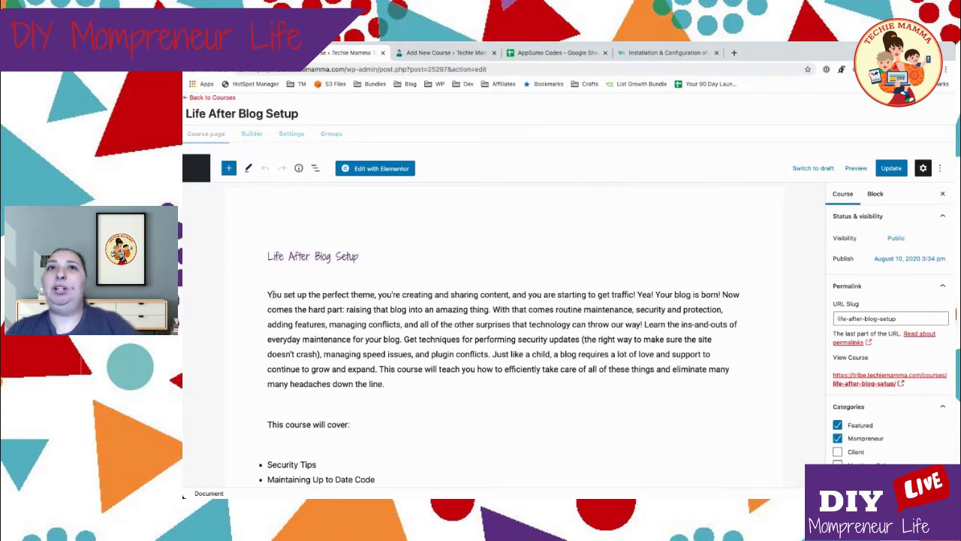
{"action": "left_click", "coordinate": [370, 309]}
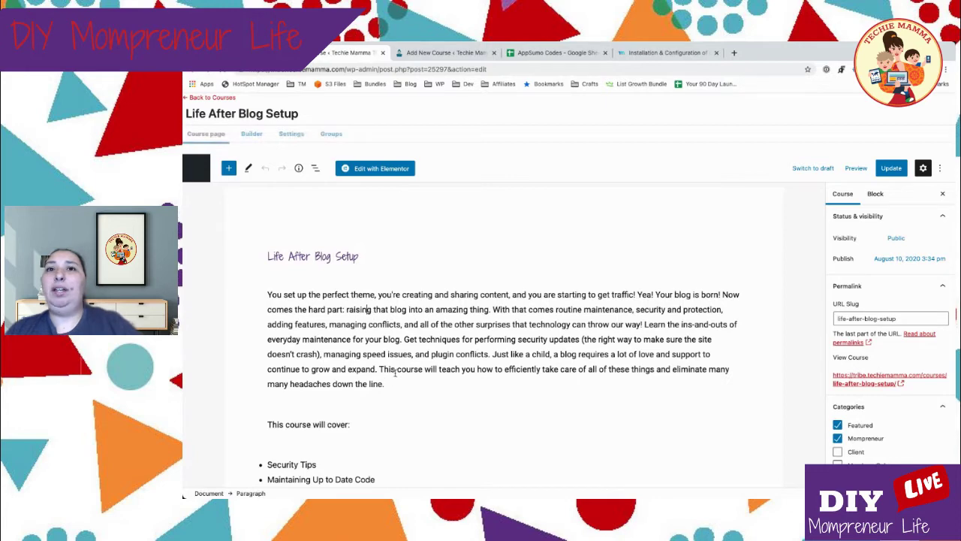
{"action": "left_click", "coordinate": [394, 381]}
{"action": "scroll", "coordinate": [366, 310], "scroll_direction": "down", "scroll_amount": 2}
{"action": "scroll", "coordinate": [366, 310], "scroll_direction": "down", "scroll_amount": 1}
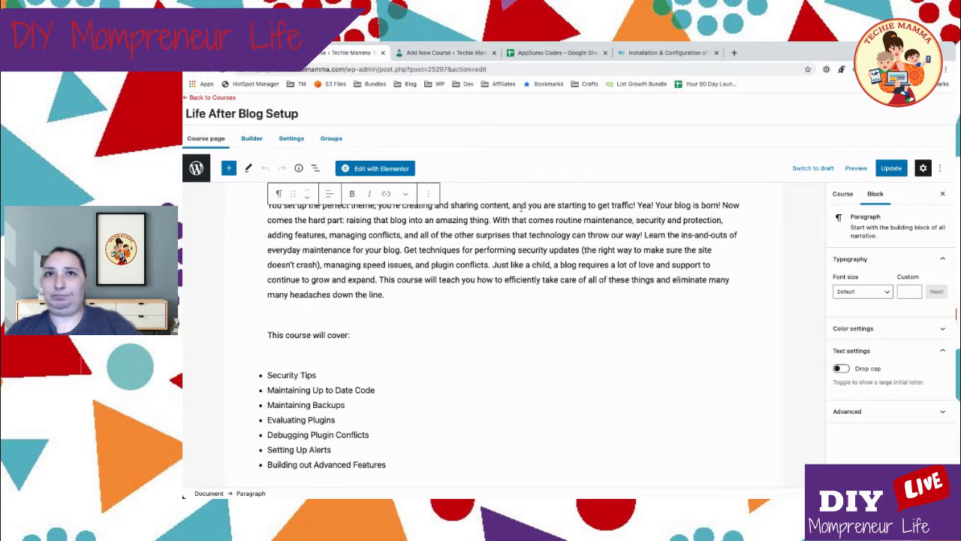
{"action": "key", "text": "shift+End"}
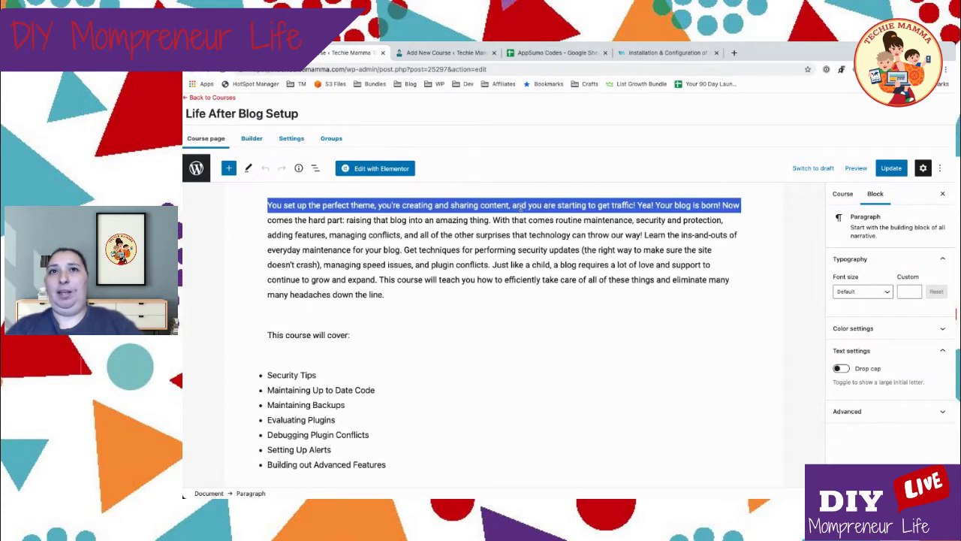
{"action": "key", "text": "shift+Down"}
{"action": "key", "text": "shift+Down"}
{"action": "key", "text": "shift+Down"}
{"action": "key", "text": "shift+Down"}
{"action": "key", "text": "shift+Down"}
{"action": "key", "text": "shift+Down"}
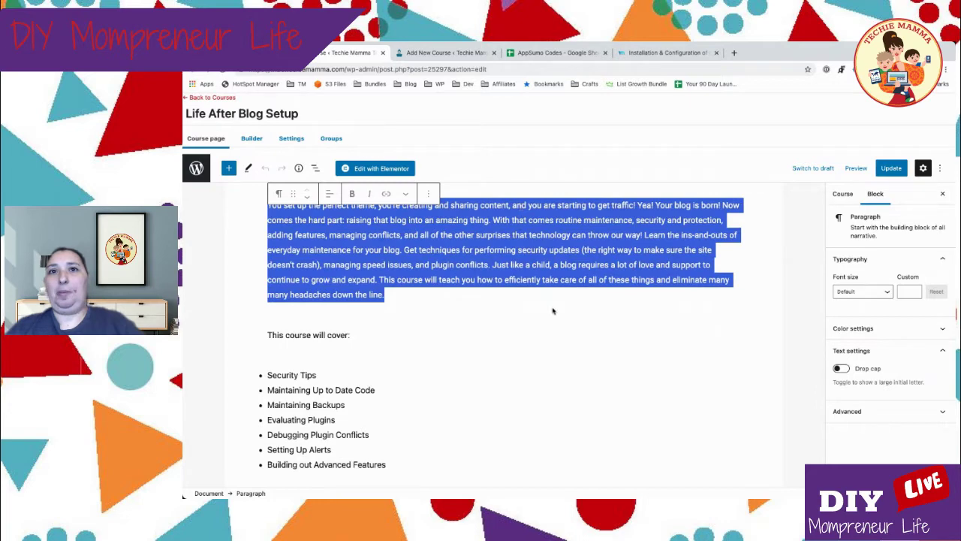
{"action": "scroll", "coordinate": [553, 311], "scroll_direction": "down", "scroll_amount": 5}
{"action": "left_click", "coordinate": [404, 297], "text": "shift"}
{"action": "key", "text": "ctrl+c"}
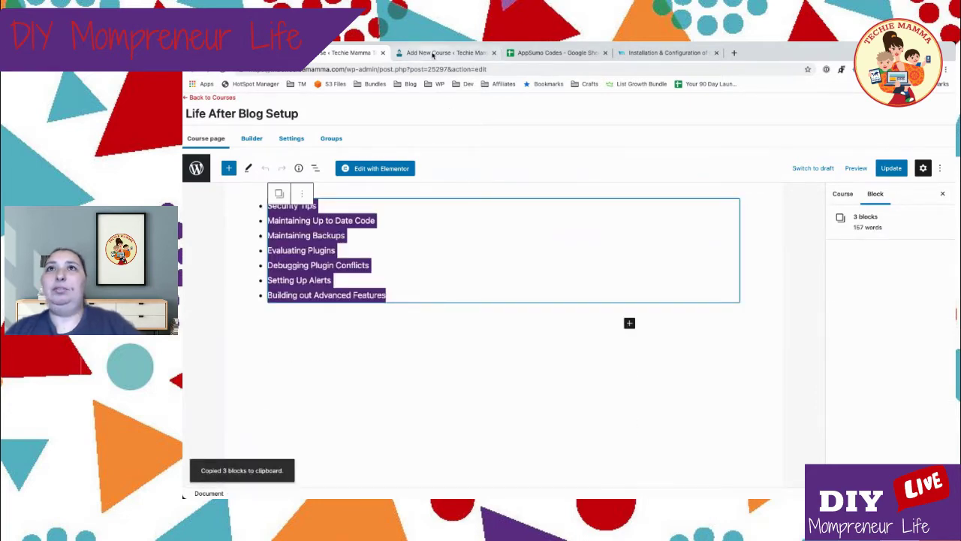
Paste the copied description into the body of the new MemberPress course Life After Blog Setup.
{"action": "left_click", "coordinate": [436, 54]}
{"action": "left_click", "coordinate": [288, 231]}
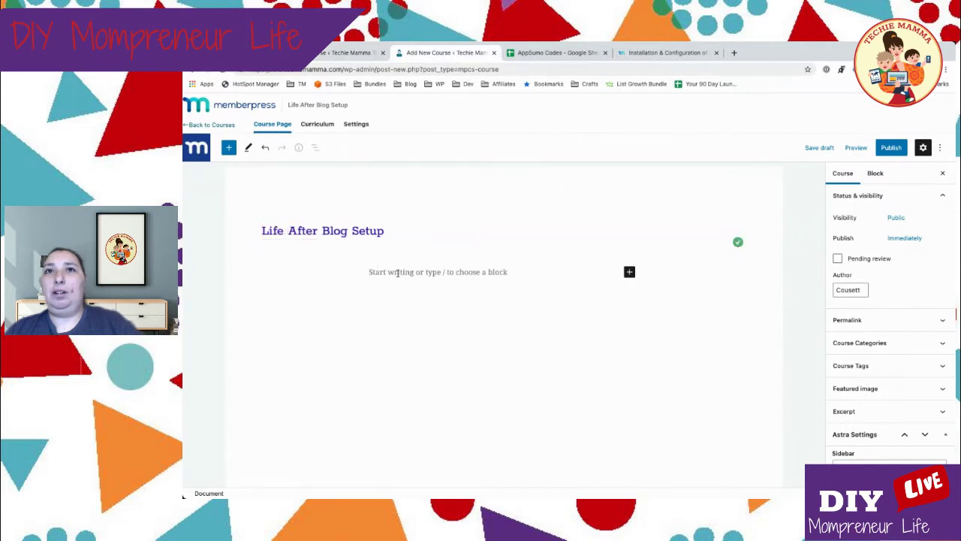
{"action": "left_click", "coordinate": [400, 272]}
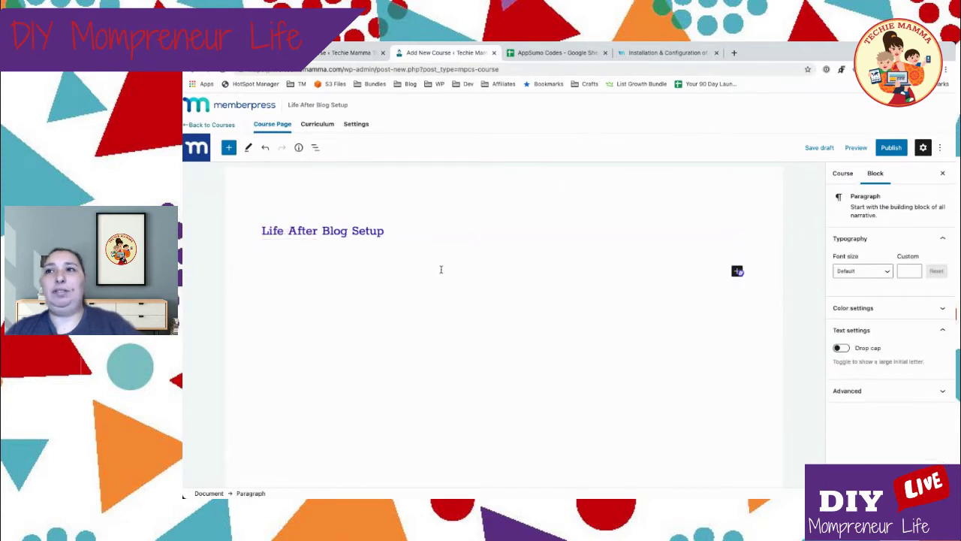
{"action": "key", "text": "ctrl+v"}
{"action": "scroll", "coordinate": [439, 268], "scroll_direction": "down", "scroll_amount": 2}
{"action": "scroll", "coordinate": [438, 271], "scroll_direction": "up", "scroll_amount": 1}
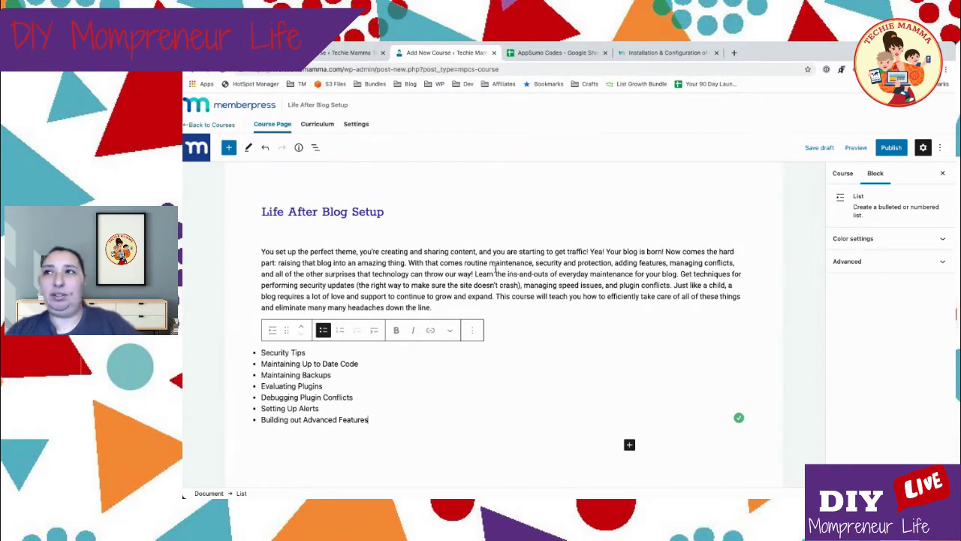
{"action": "scroll", "coordinate": [496, 264], "scroll_direction": "down", "scroll_amount": 2}
{"action": "scroll", "coordinate": [503, 264], "scroll_direction": "up", "scroll_amount": 2}
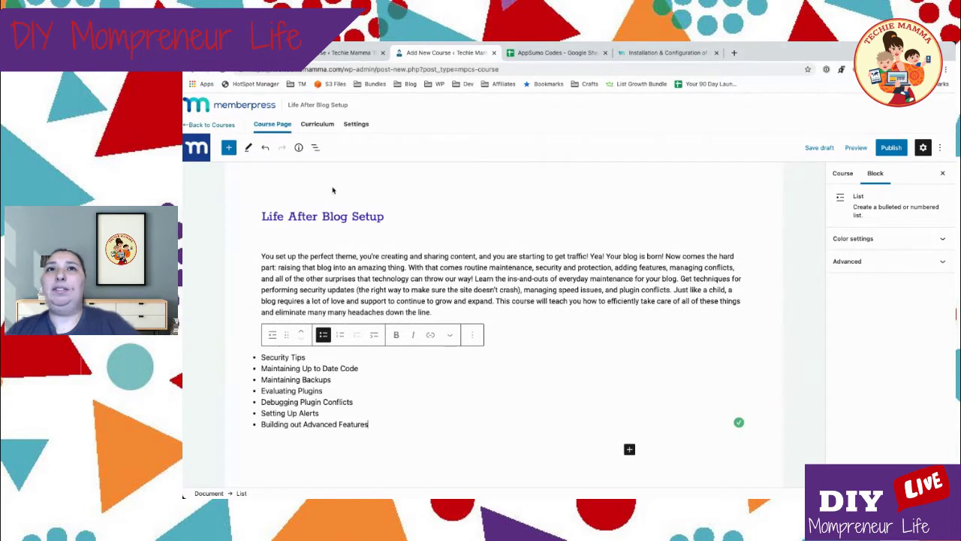
Review the MemberPress course's document settings and save the course as a draft instead of publishing it.
{"action": "left_click", "coordinate": [845, 175]}
{"action": "scroll", "coordinate": [903, 293], "scroll_direction": "down", "scroll_amount": 5}
{"action": "scroll", "coordinate": [903, 293], "scroll_direction": "up", "scroll_amount": 5}
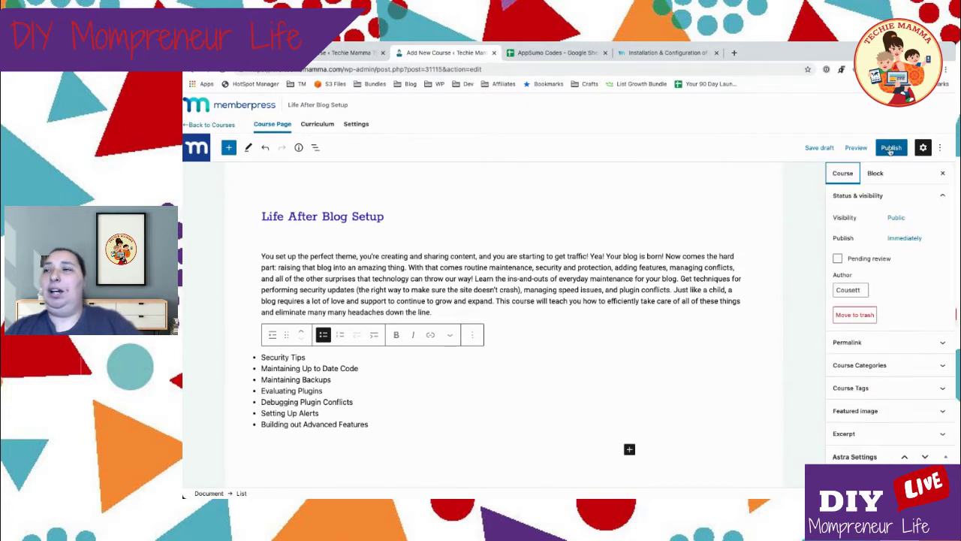
{"action": "left_click", "coordinate": [891, 149]}
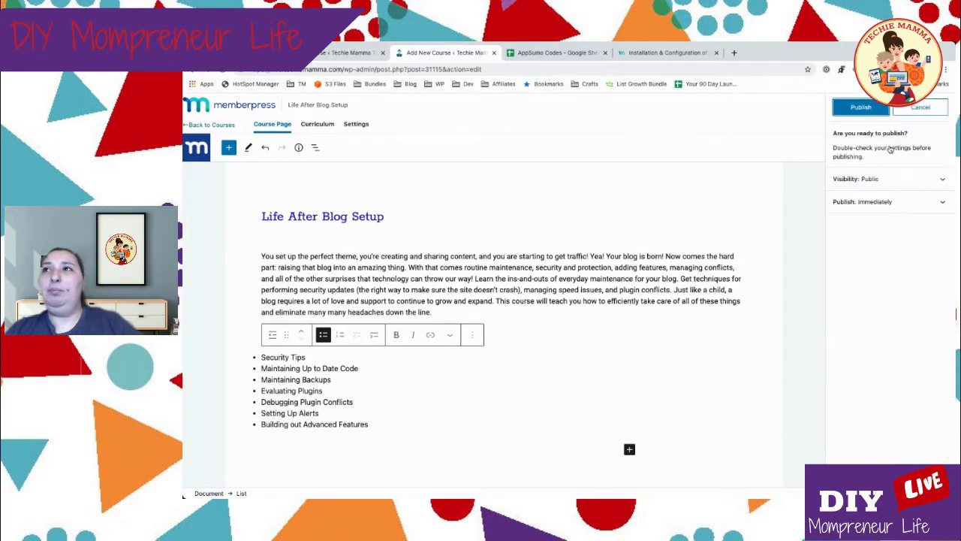
{"action": "left_click", "coordinate": [925, 109]}
{"action": "left_click", "coordinate": [818, 149]}
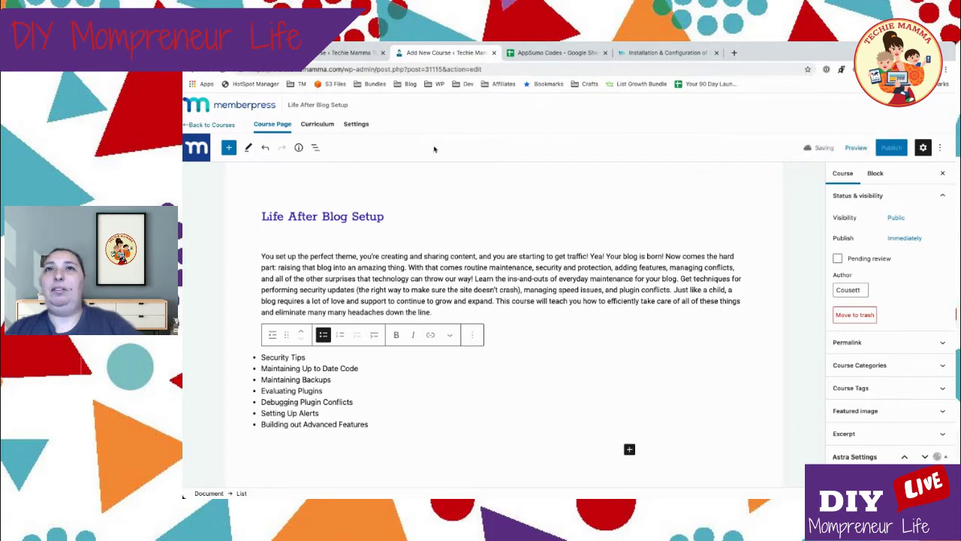
Bring up the MemberPress course's curriculum, then copy the title of the first lesson in the LearnDash course builder.
{"action": "left_click", "coordinate": [317, 125]}
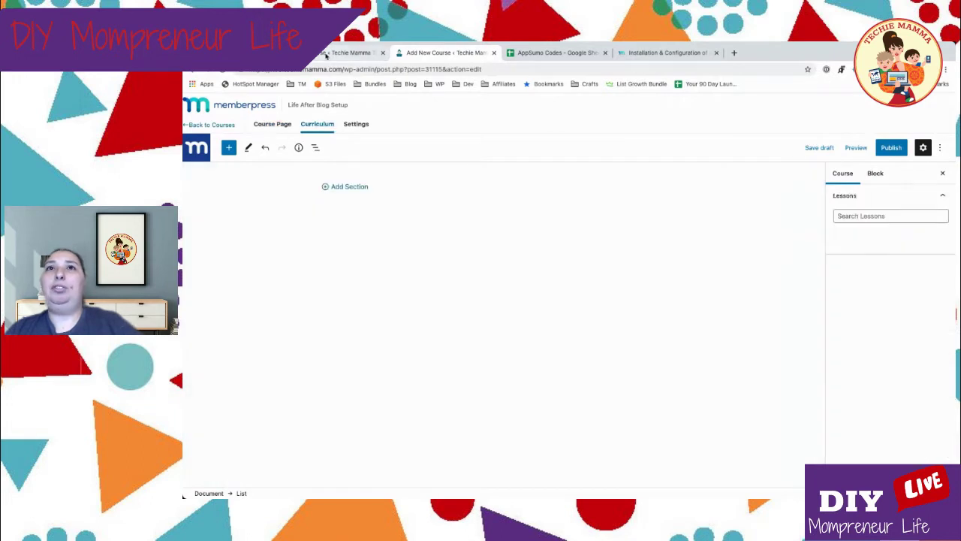
{"action": "left_click", "coordinate": [326, 54]}
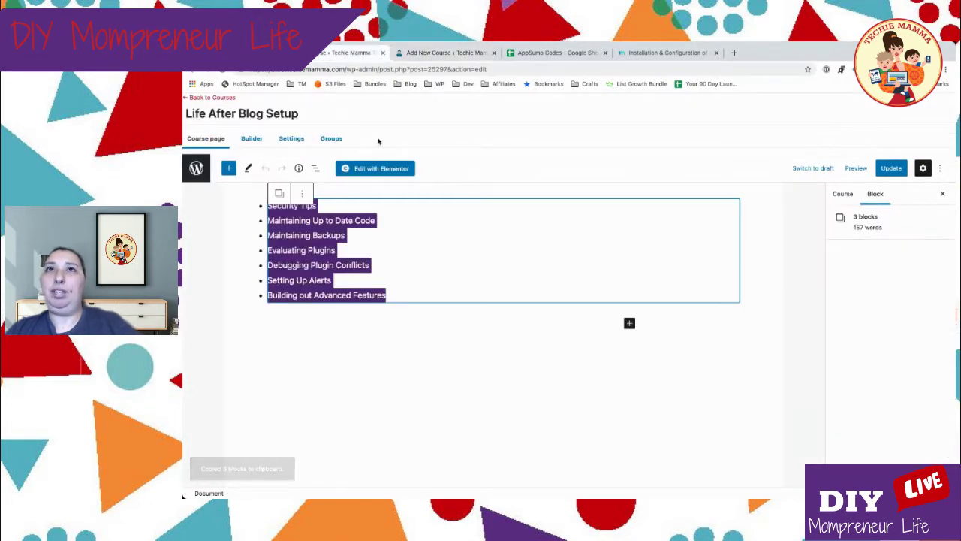
{"action": "left_click", "coordinate": [258, 141]}
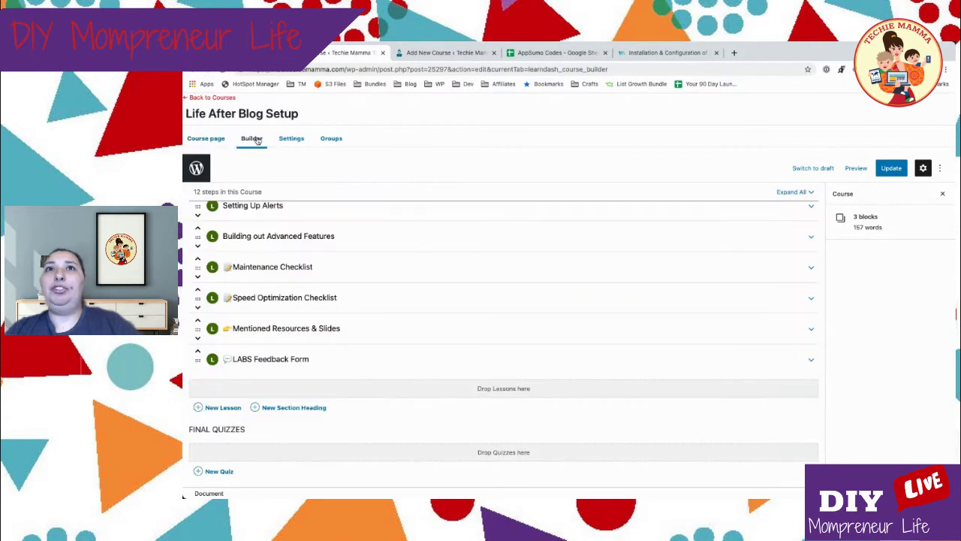
{"action": "scroll", "coordinate": [398, 242], "scroll_direction": "up", "scroll_amount": 5}
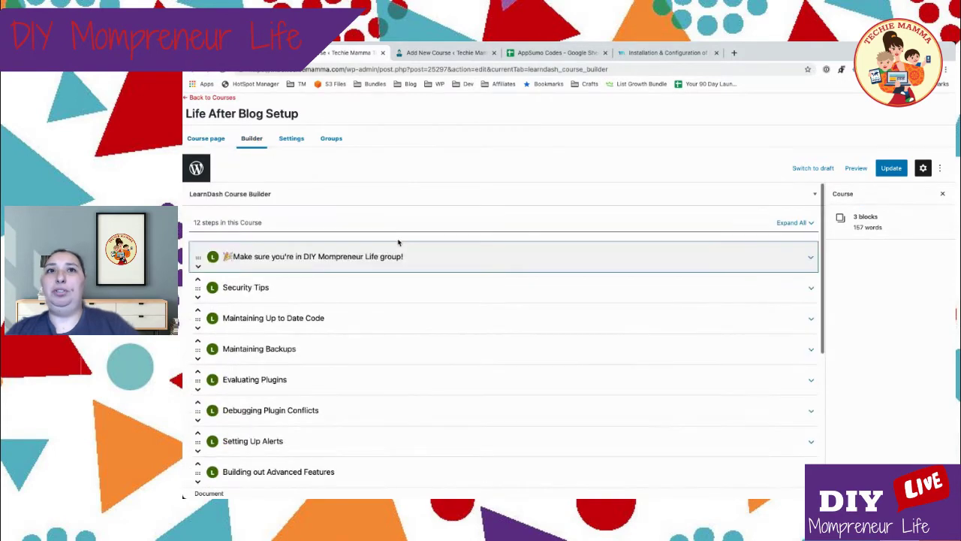
{"action": "mouse_move", "coordinate": [311, 257]}
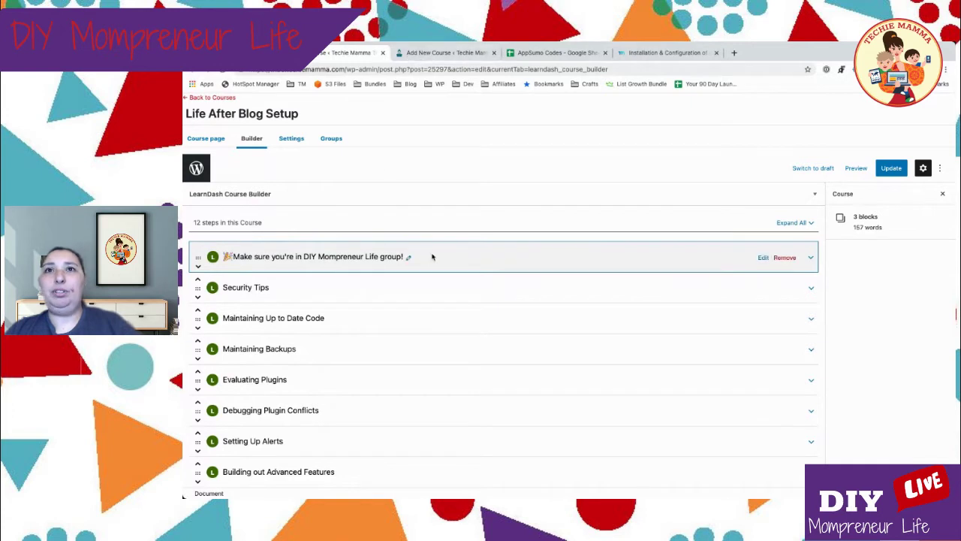
{"action": "left_click", "coordinate": [408, 258]}
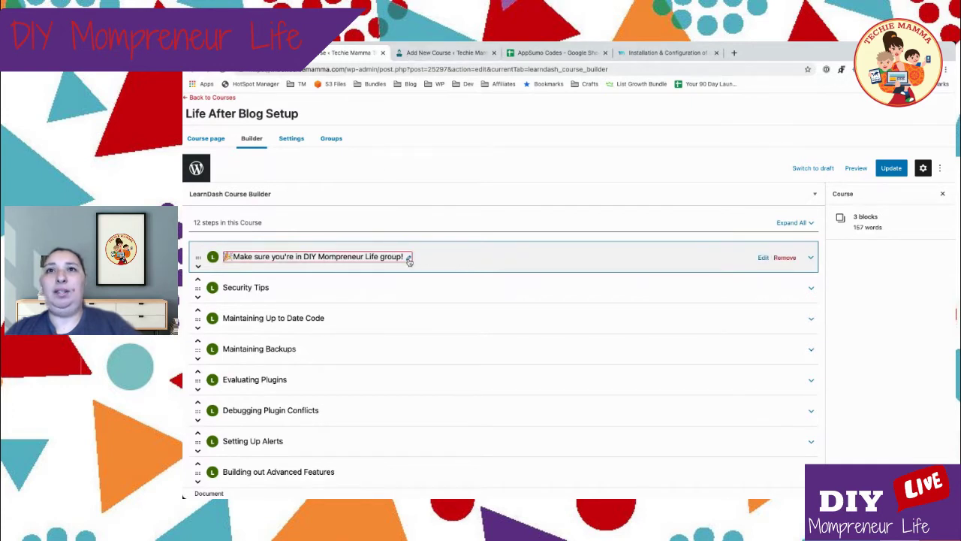
{"action": "left_click", "coordinate": [408, 258]}
{"action": "triple_click", "coordinate": [406, 260]}
{"action": "key", "text": "ctrl+c"}
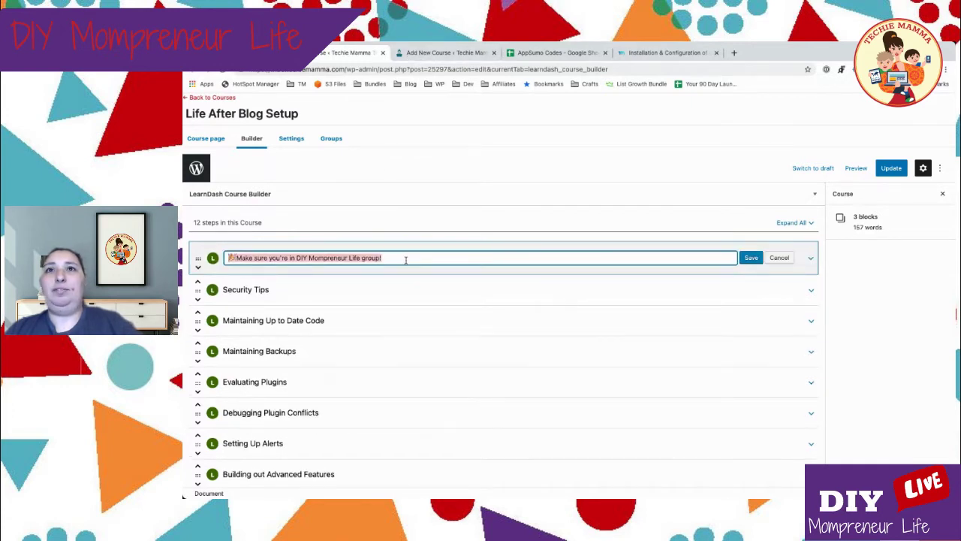
Compare the MemberPress curriculum with the lesson list and section heading option in the LearnDash builder.
{"action": "left_click", "coordinate": [438, 54]}
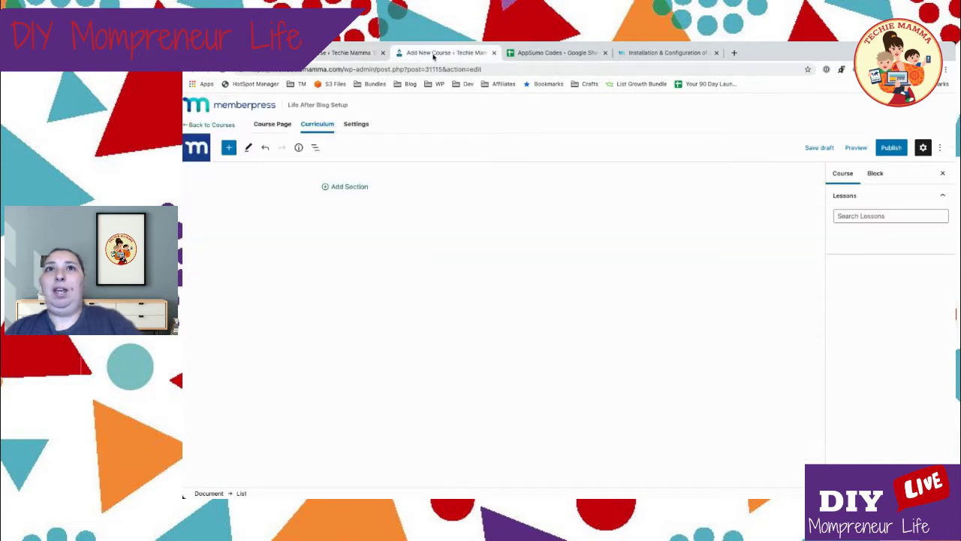
{"action": "left_click", "coordinate": [318, 57]}
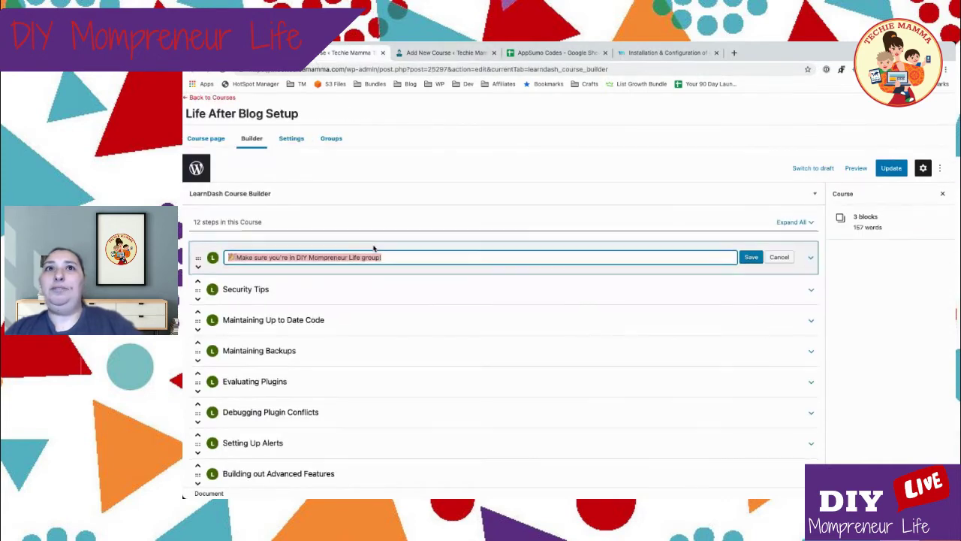
{"action": "key", "text": "Escape"}
{"action": "scroll", "coordinate": [374, 248], "scroll_direction": "down", "scroll_amount": 2}
{"action": "scroll", "coordinate": [374, 248], "scroll_direction": "down", "scroll_amount": 1}
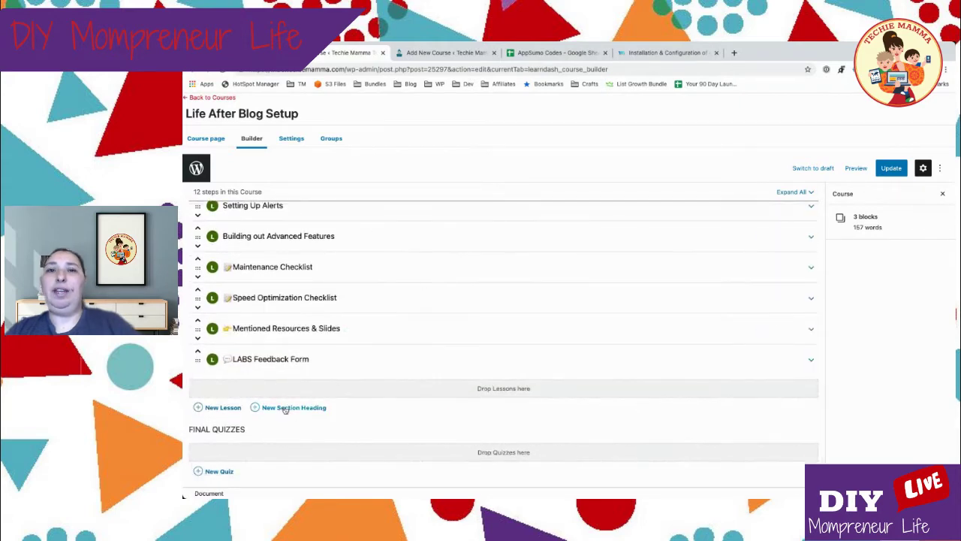
{"action": "scroll", "coordinate": [360, 315], "scroll_direction": "up", "scroll_amount": 3}
{"action": "scroll", "coordinate": [365, 307], "scroll_direction": "up", "scroll_amount": 2}
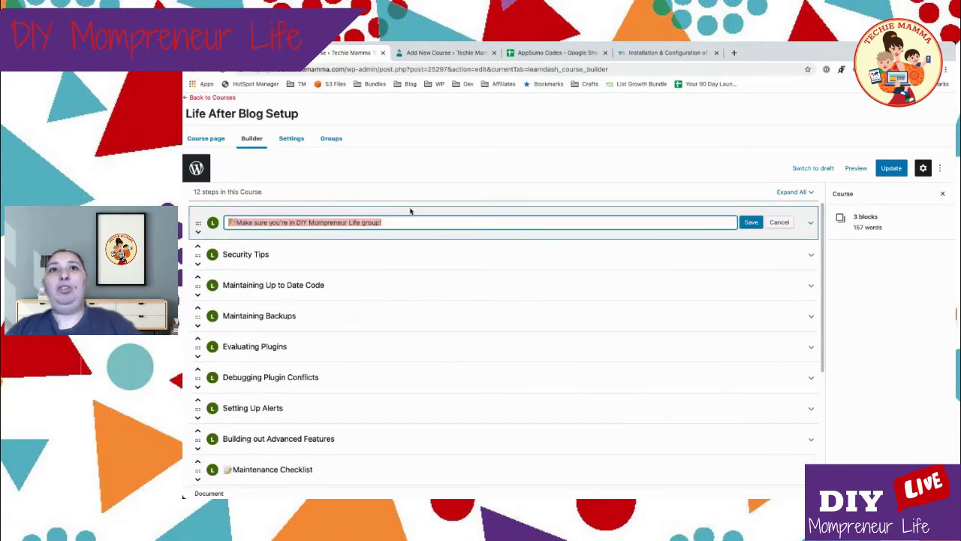
Add a Get Started section to the MemberPress curriculum with the copied lesson title "Make sure you're in DIY Mompreneur Life group!".
{"action": "left_click", "coordinate": [440, 52]}
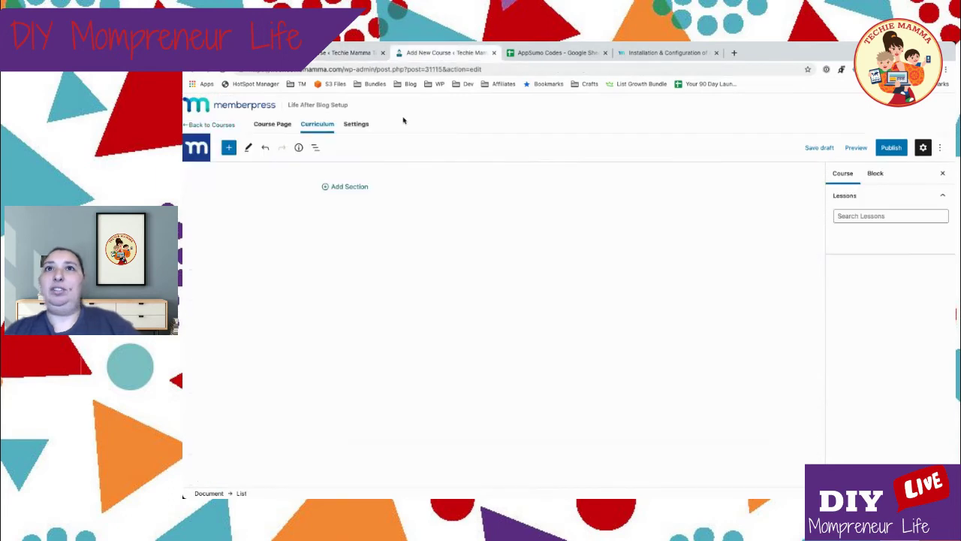
{"action": "left_click", "coordinate": [349, 188]}
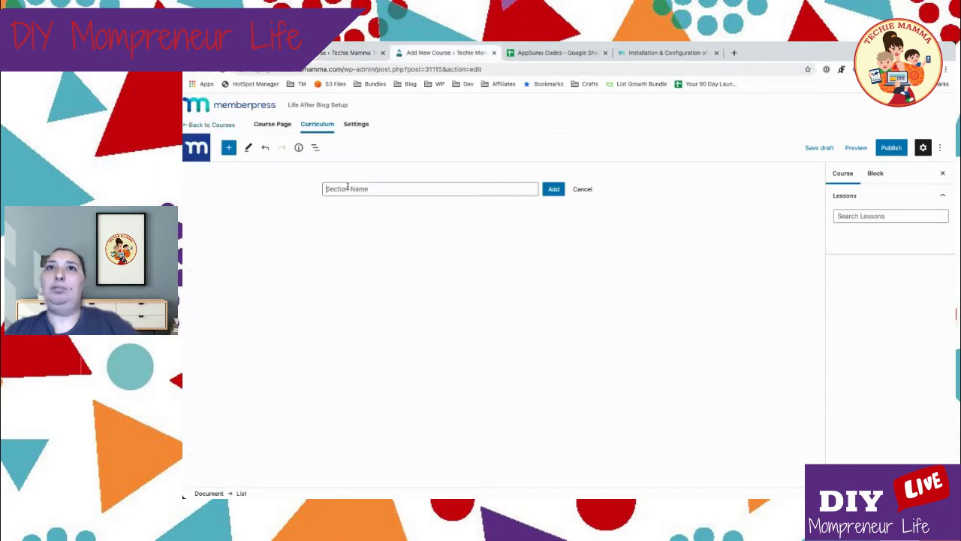
{"action": "type", "text": "Get Started"}
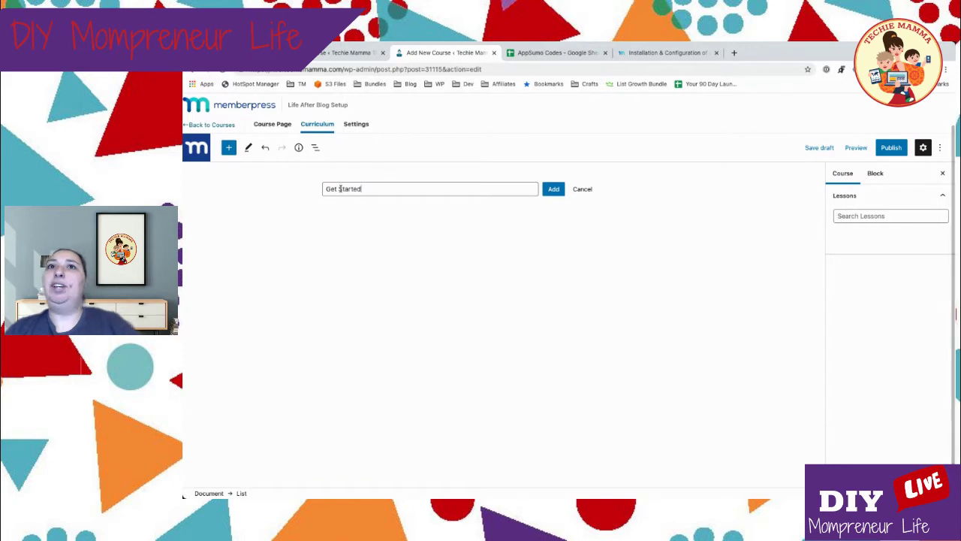
{"action": "left_click", "coordinate": [560, 190]}
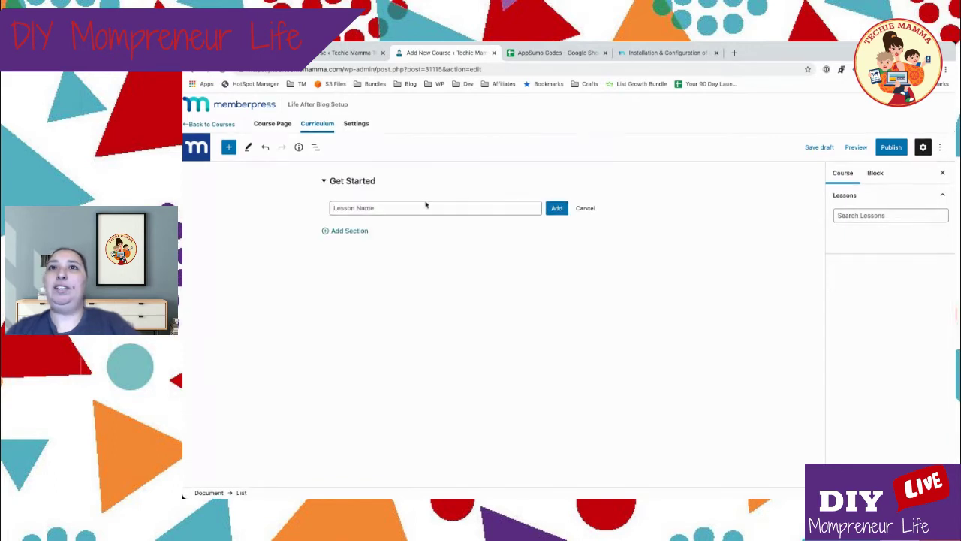
{"action": "key", "text": "ctrl+v"}
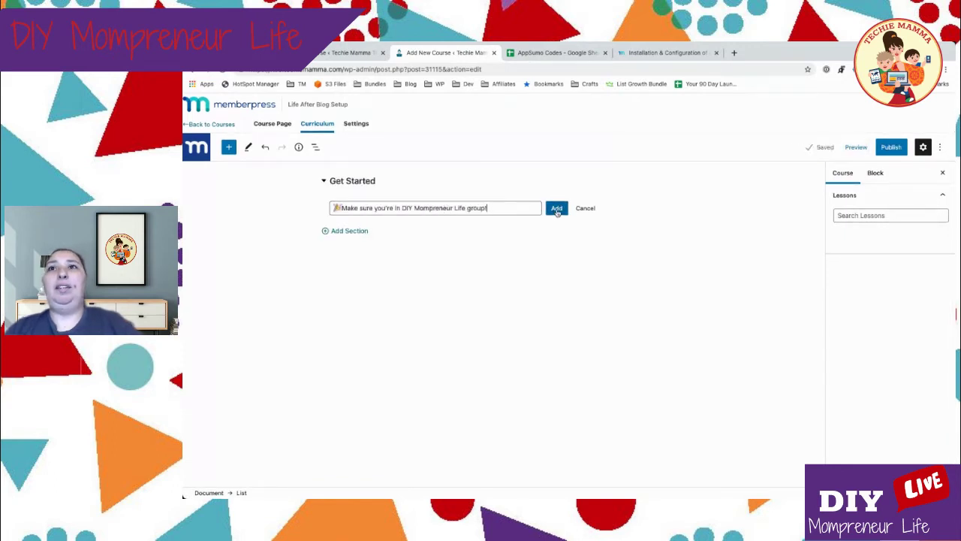
{"action": "left_click", "coordinate": [556, 210]}
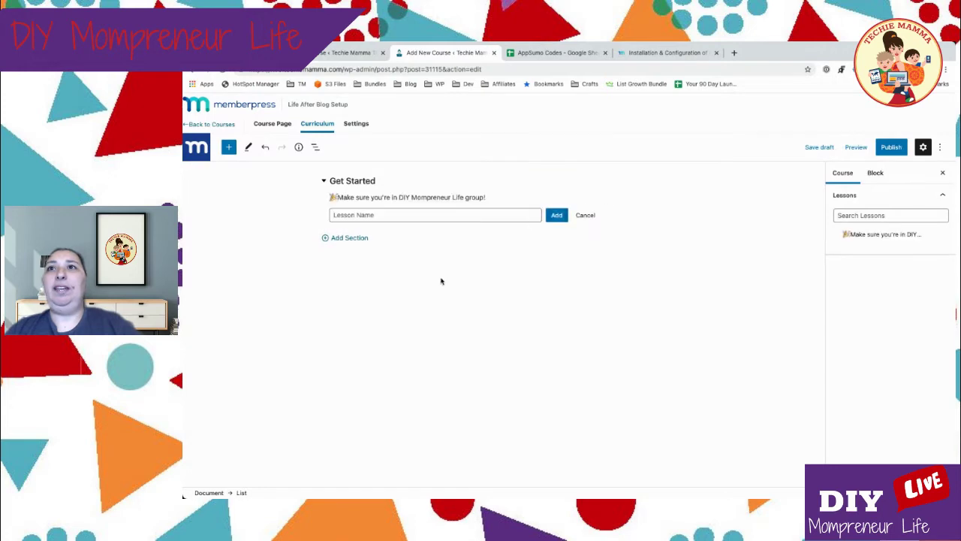
Check the remaining lessons in the LearnDash builder and add a Course Content section to the MemberPress curriculum.
{"action": "left_click", "coordinate": [347, 53]}
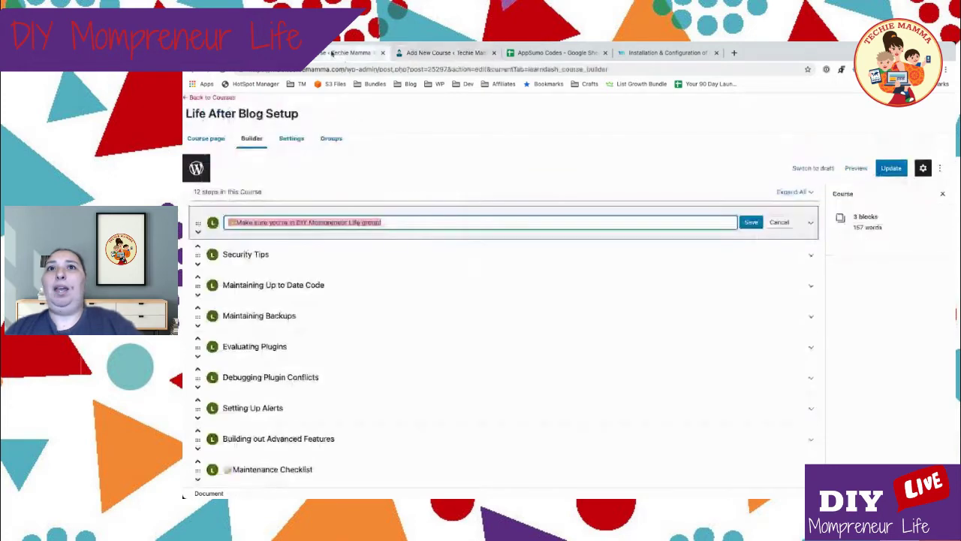
{"action": "scroll", "coordinate": [386, 251], "scroll_direction": "down", "scroll_amount": 1}
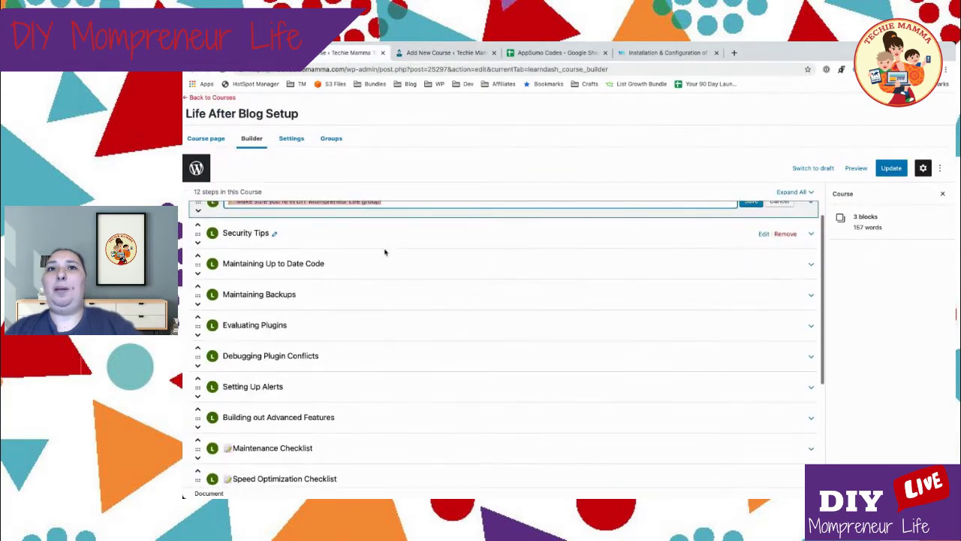
{"action": "left_click", "coordinate": [441, 52]}
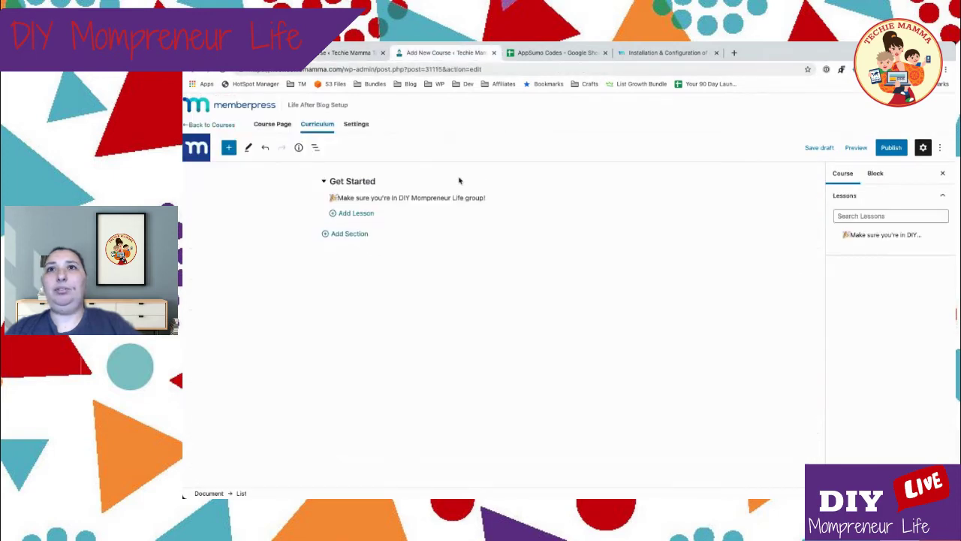
{"action": "left_click", "coordinate": [350, 233]}
{"action": "type", "text": "Course Content"}
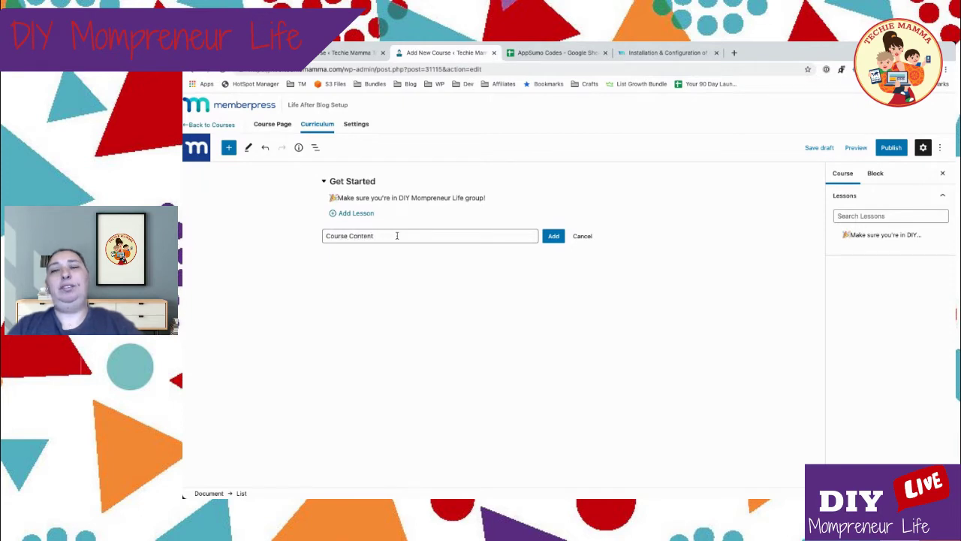
{"action": "left_click", "coordinate": [554, 237]}
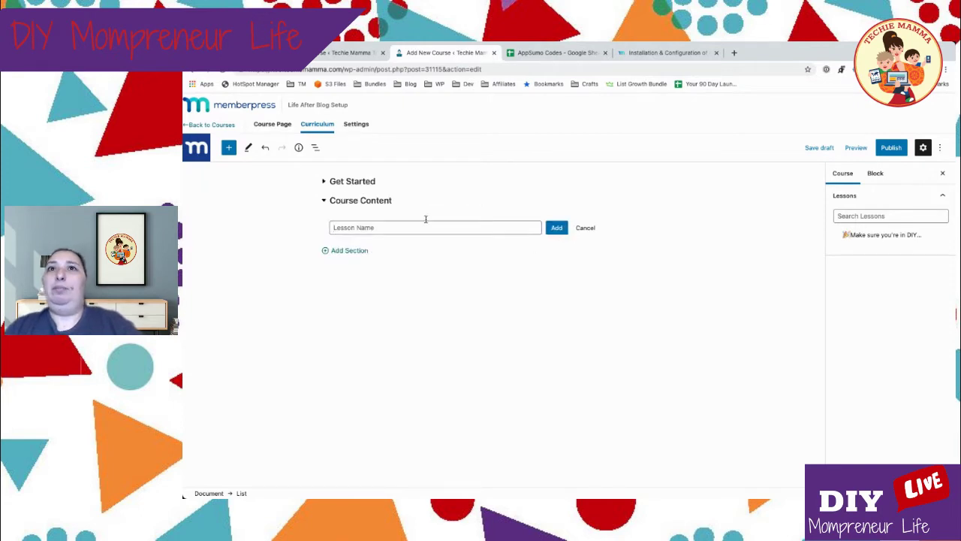
Copy the Security Tips lesson title from the LearnDash builder and add it as a lesson under Course Content in MemberPress.
{"action": "mouse_move", "coordinate": [764, 234]}
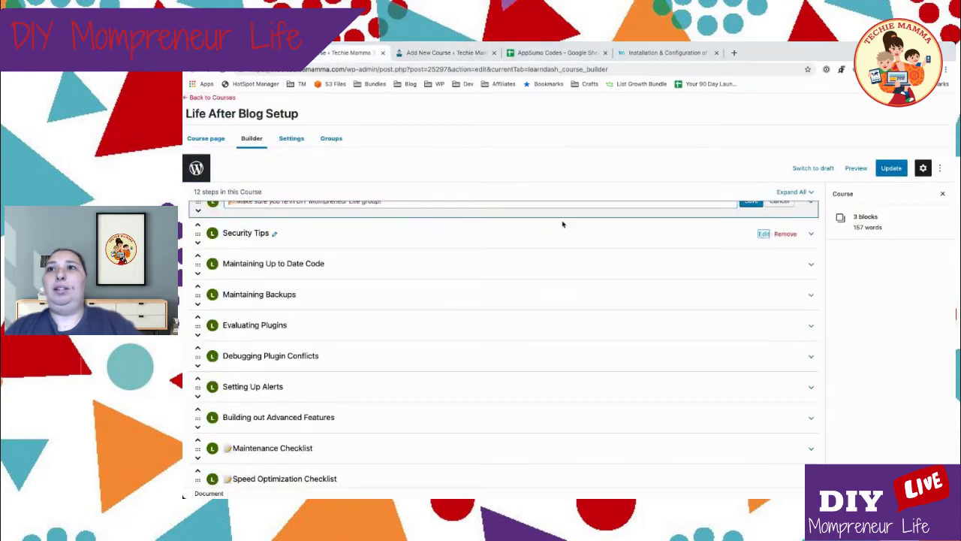
{"action": "left_click", "coordinate": [301, 237]}
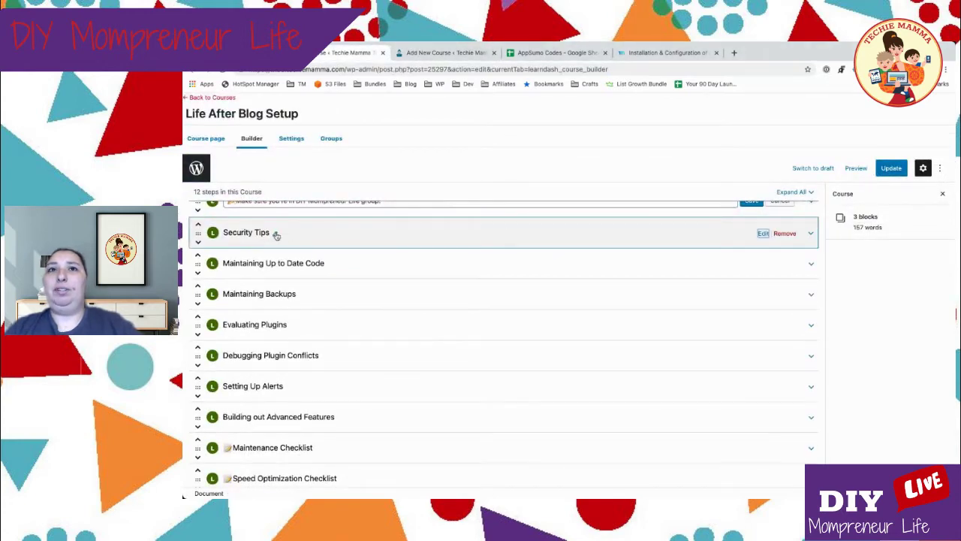
{"action": "left_click", "coordinate": [276, 235]}
{"action": "triple_click", "coordinate": [280, 234]}
{"action": "key", "text": "ctrl+c"}
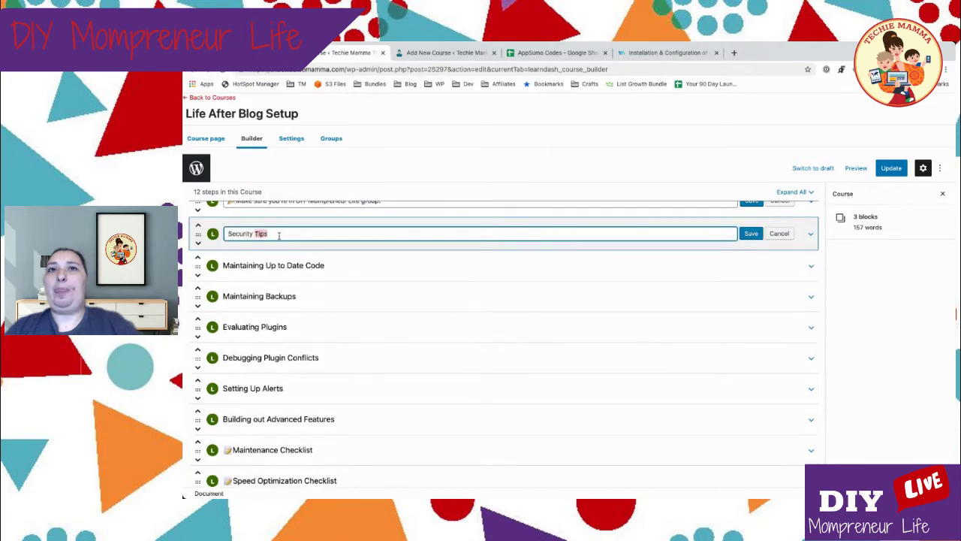
{"action": "left_click", "coordinate": [442, 53]}
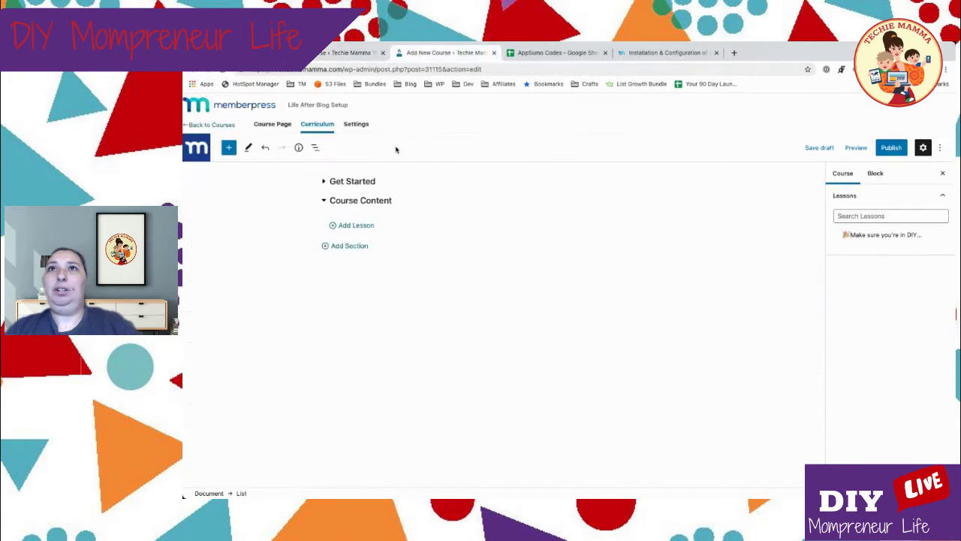
{"action": "left_click", "coordinate": [348, 226]}
{"action": "key", "text": "ctrl+v"}
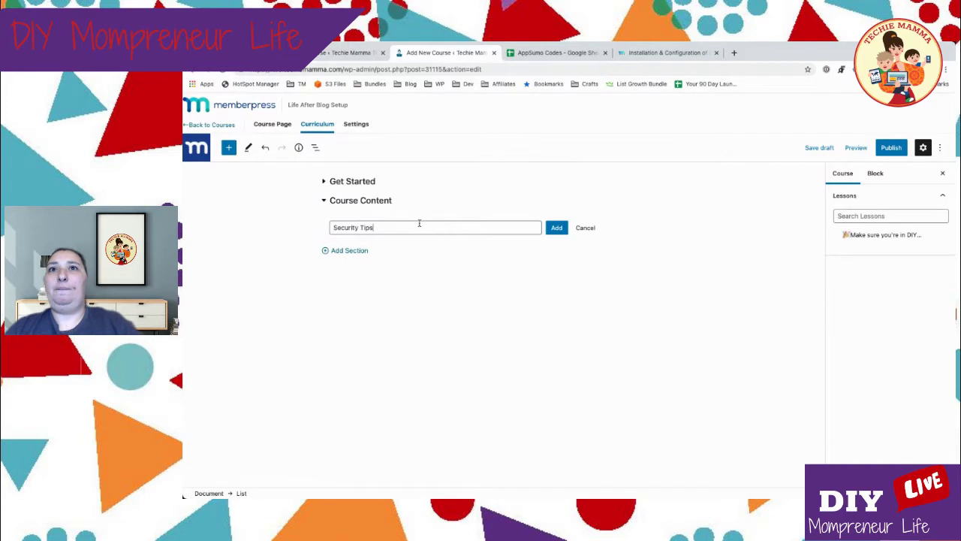
{"action": "left_click", "coordinate": [548, 227]}
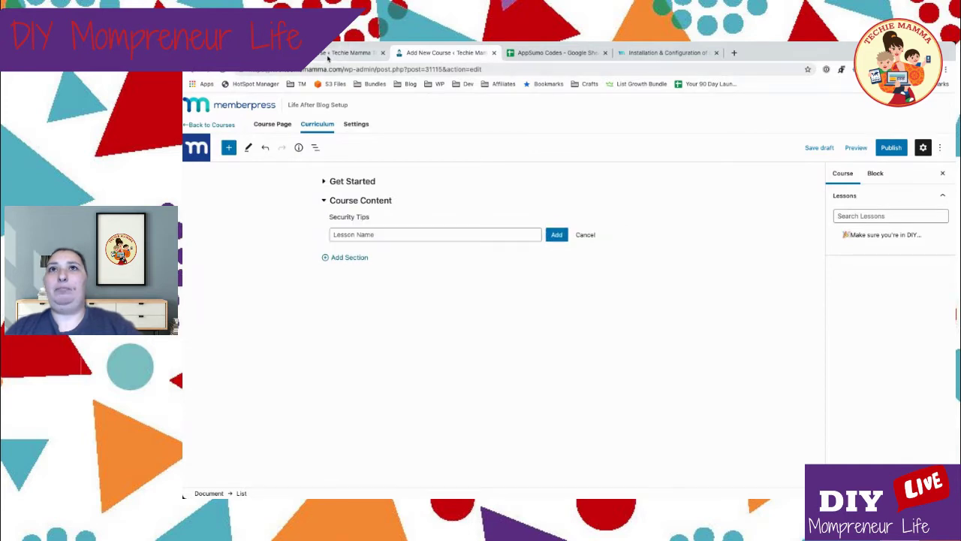
Copy the Maintaining Up to Date Code title from the LearnDash builder and add it as a lesson under Course Content in MemberPress.
{"action": "left_click", "coordinate": [331, 54]}
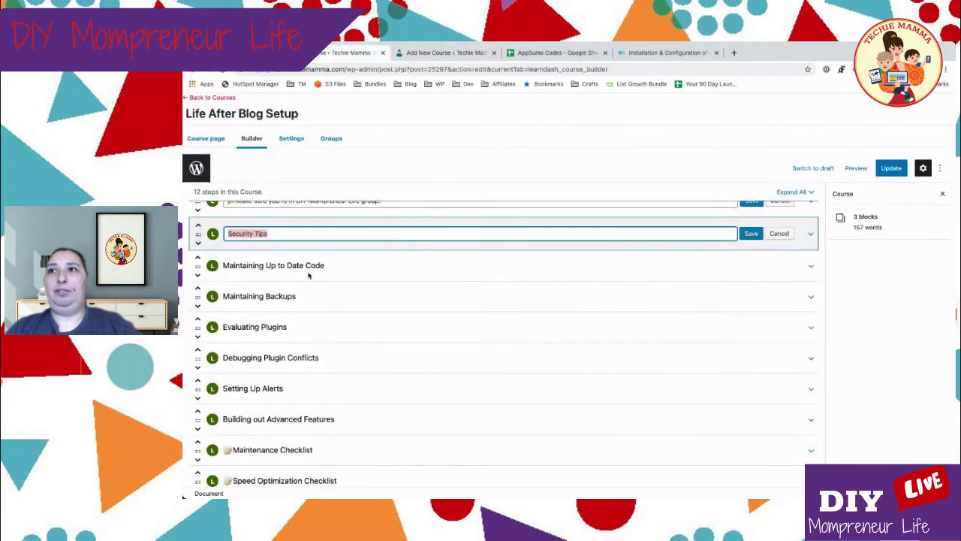
{"action": "left_click", "coordinate": [332, 269]}
{"action": "double_click", "coordinate": [302, 267]}
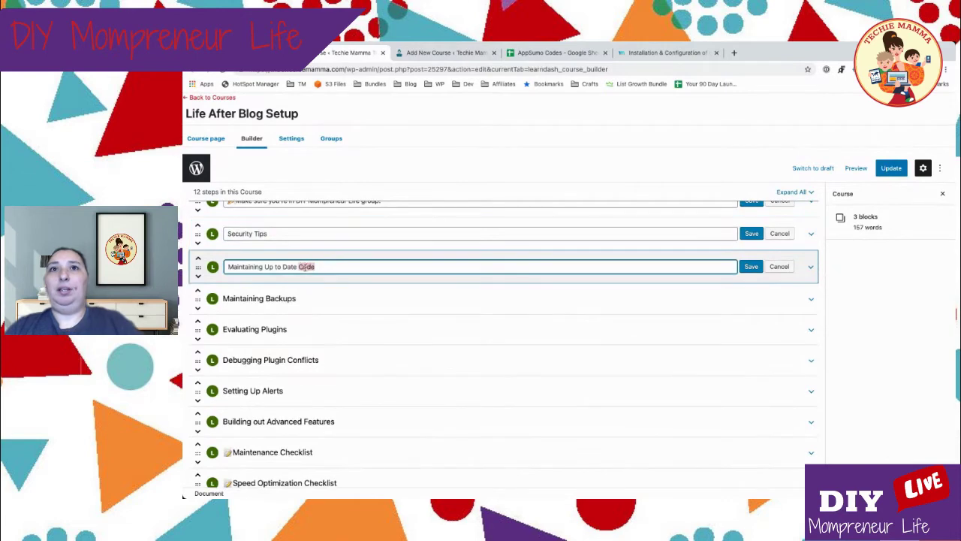
{"action": "key", "text": "ctrl+a"}
{"action": "key", "text": "ctrl+c"}
{"action": "left_click", "coordinate": [436, 54]}
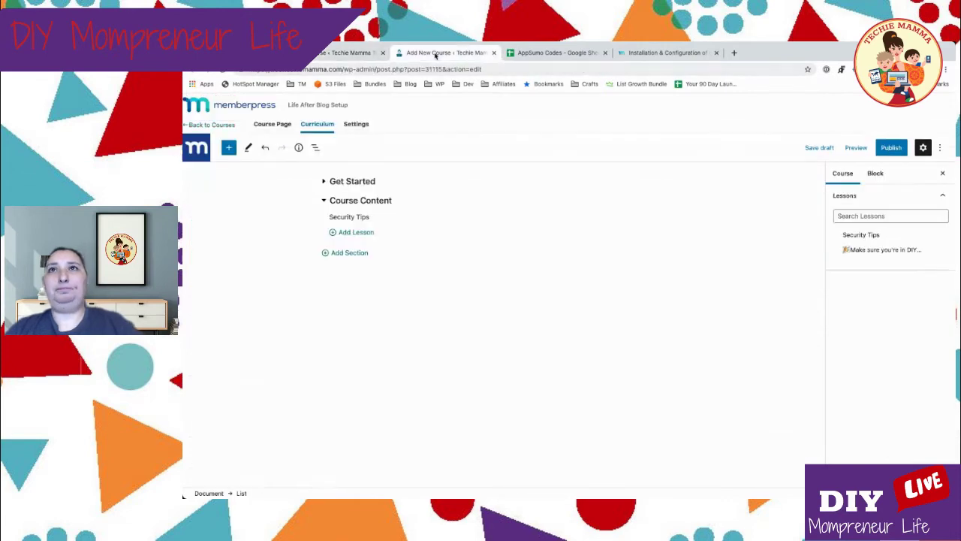
{"action": "left_click", "coordinate": [355, 233]}
{"action": "key", "text": "ctrl+v"}
{"action": "left_click", "coordinate": [557, 235]}
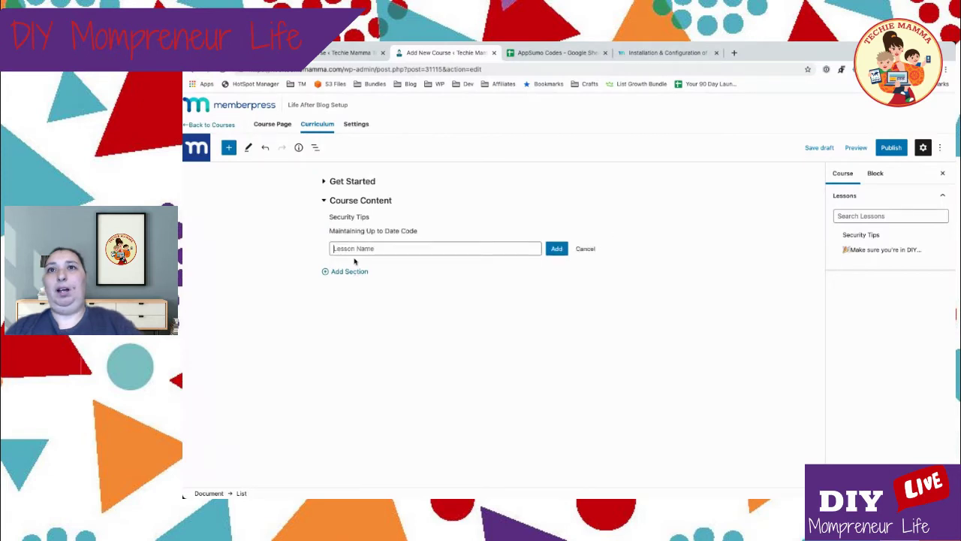
Add a third section named Next Steps to the MemberPress curriculum.
{"action": "left_click", "coordinate": [345, 275]}
{"action": "left_click", "coordinate": [350, 267]}
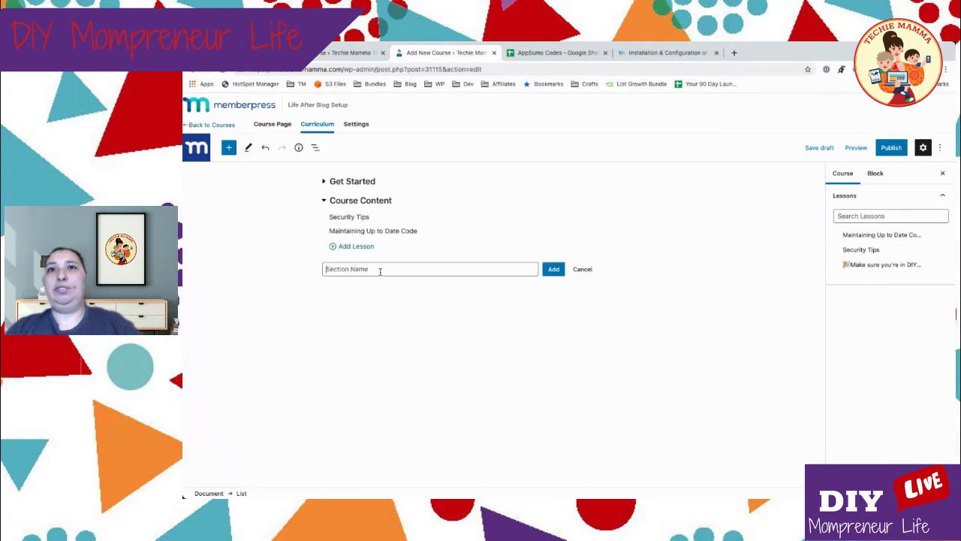
{"action": "type", "text": "Next Ste"}
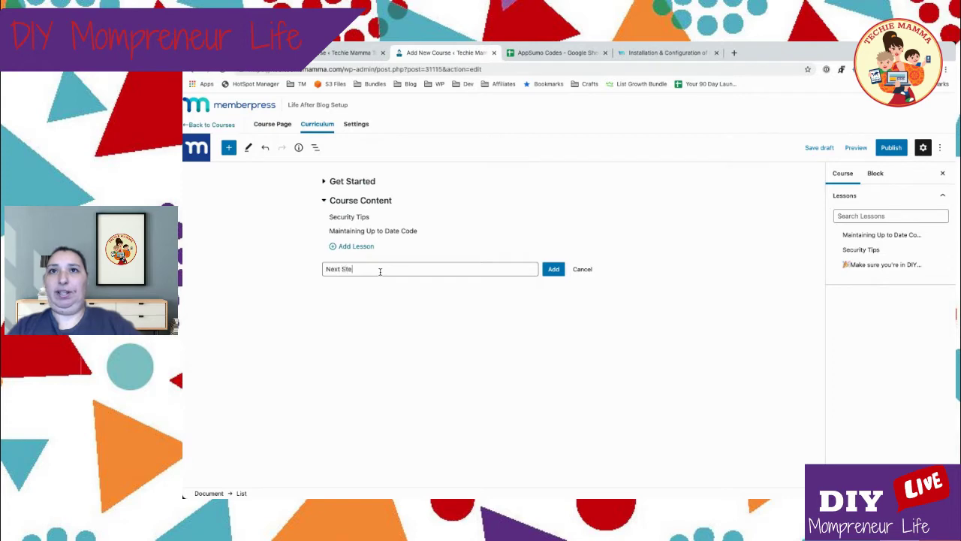
{"action": "left_click", "coordinate": [554, 269]}
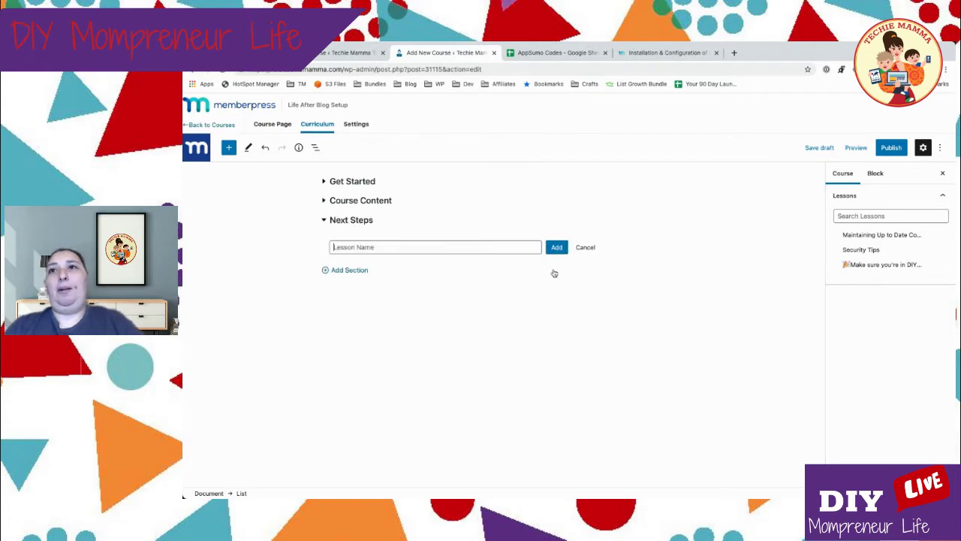
Copy the LABS Feedback Form title from the LearnDash builder and add it as a lesson under Next Steps in MemberPress.
{"action": "left_click", "coordinate": [352, 52]}
{"action": "scroll", "coordinate": [457, 225], "scroll_direction": "down", "scroll_amount": 5}
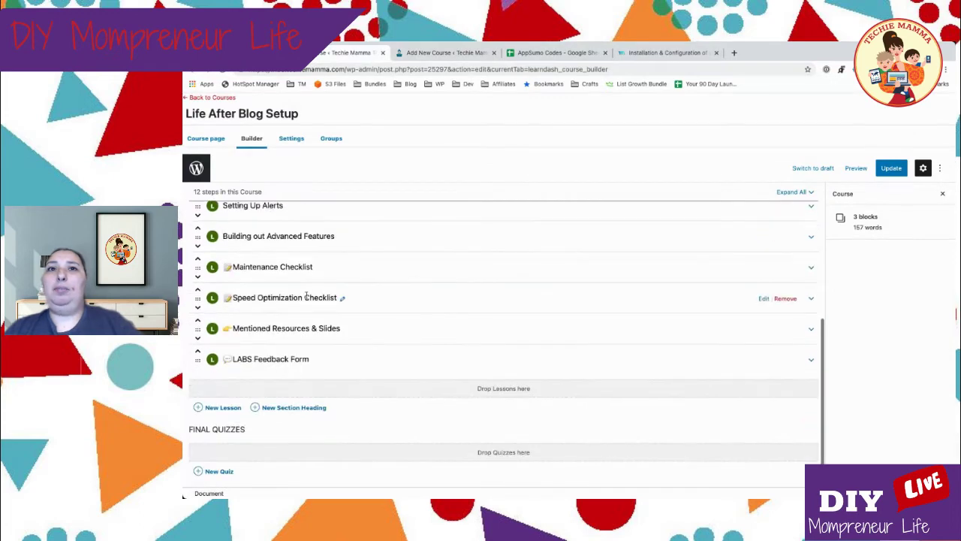
{"action": "left_click", "coordinate": [314, 361]}
{"action": "triple_click", "coordinate": [316, 360]}
{"action": "key", "text": "ctrl+c"}
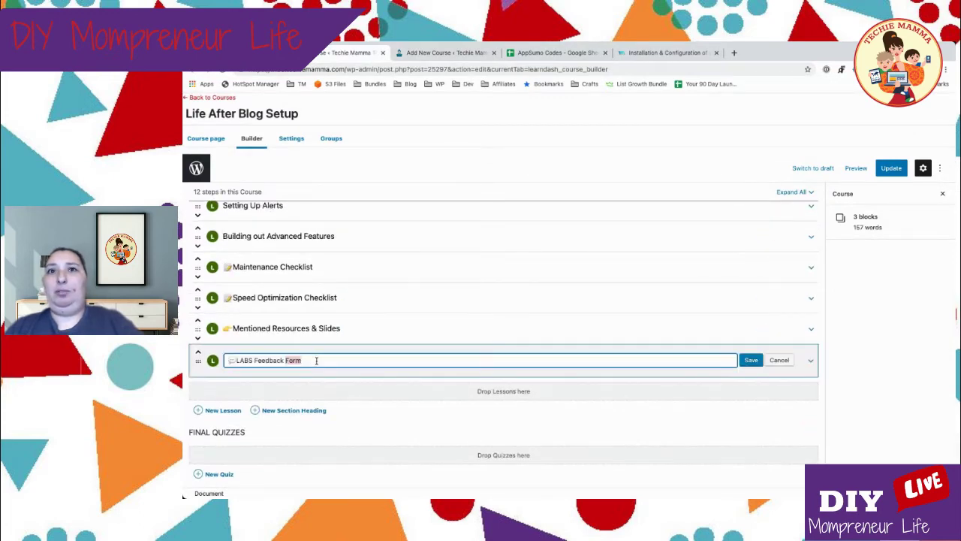
{"action": "left_click", "coordinate": [444, 53]}
{"action": "left_click", "coordinate": [356, 246]}
{"action": "key", "text": "ctrl+v"}
{"action": "left_click", "coordinate": [556, 248]}
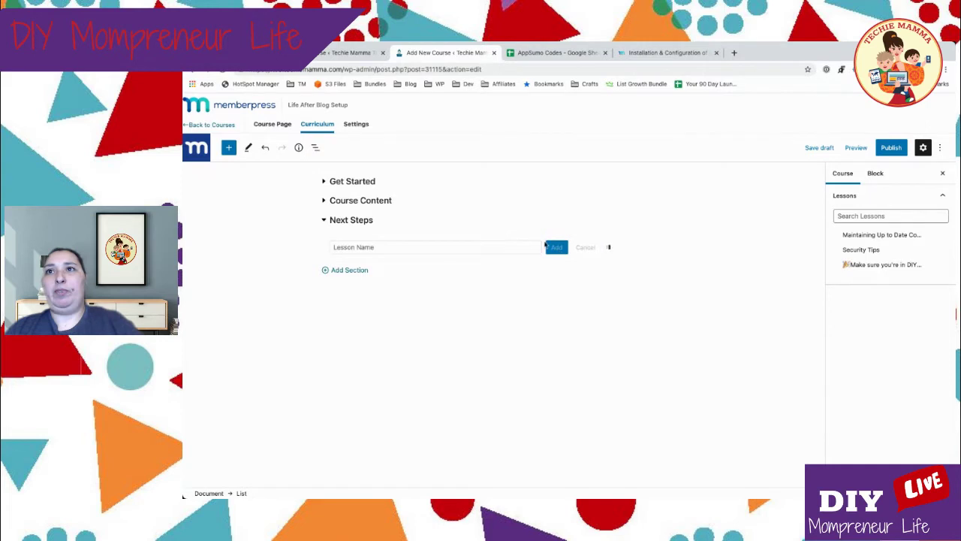
Save the MemberPress course draft and open its preview in a new tab.
{"action": "left_click", "coordinate": [818, 147]}
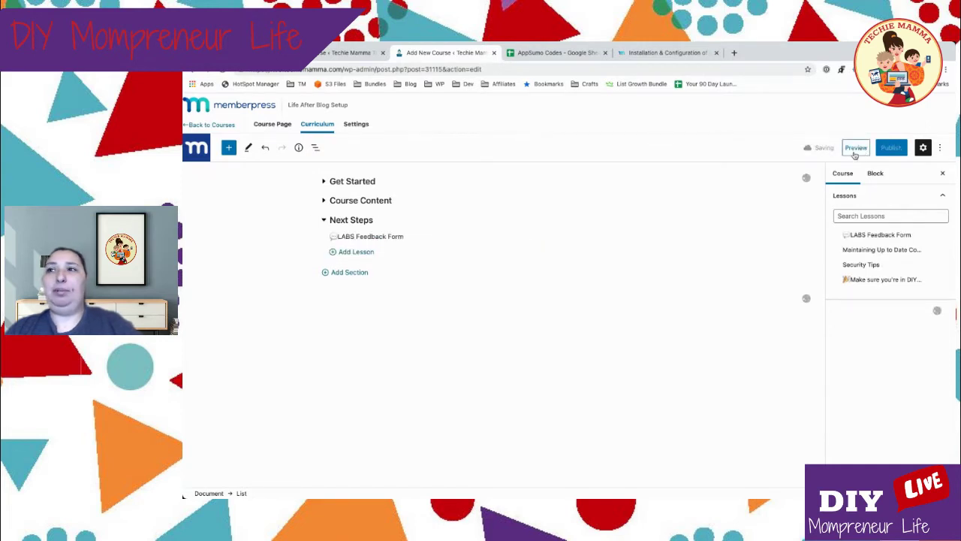
{"action": "left_click", "coordinate": [856, 148]}
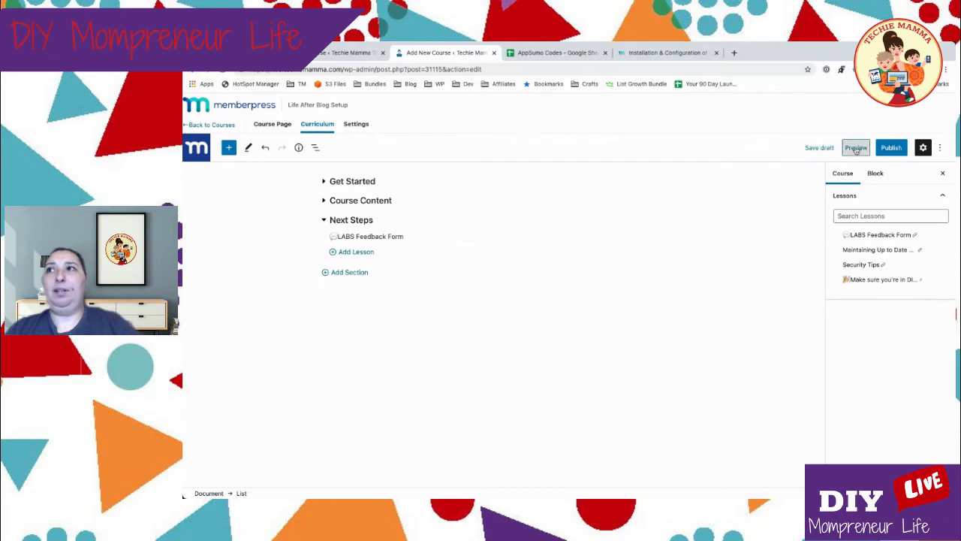
{"action": "left_click", "coordinate": [766, 234]}
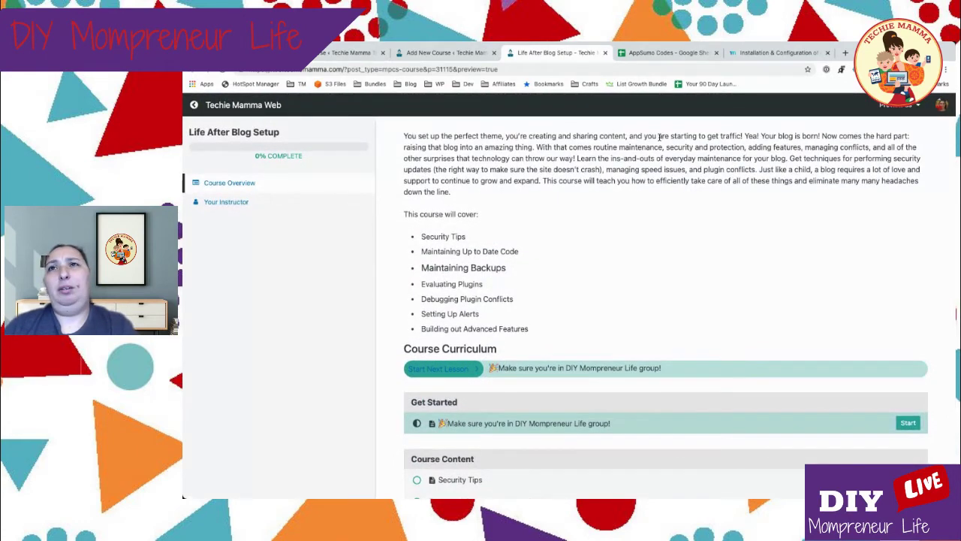
Review the previewed course's description and curriculum, try opening the Security Tips lesson, and return to the MemberPress curriculum editor.
{"action": "scroll", "coordinate": [430, 278], "scroll_direction": "down", "scroll_amount": 2}
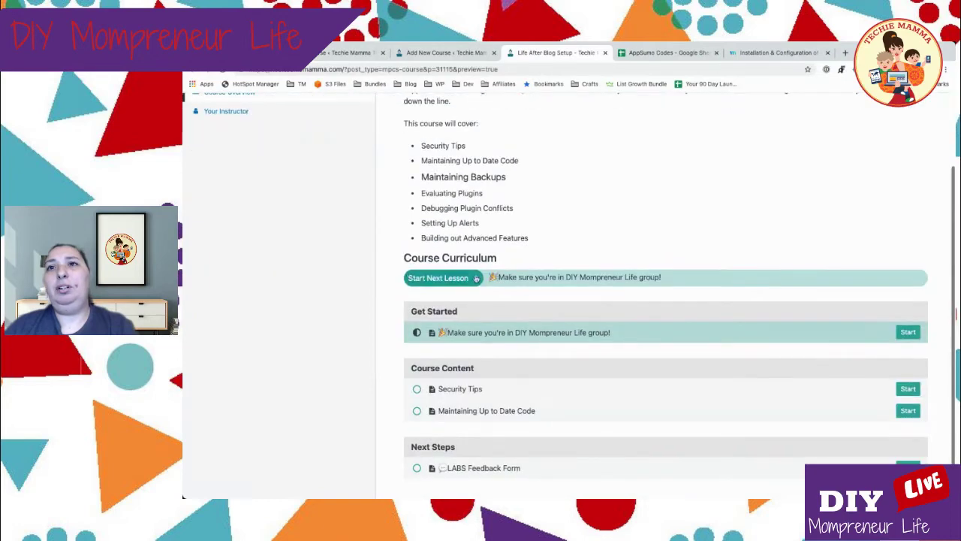
{"action": "scroll", "coordinate": [429, 278], "scroll_direction": "down", "scroll_amount": 1}
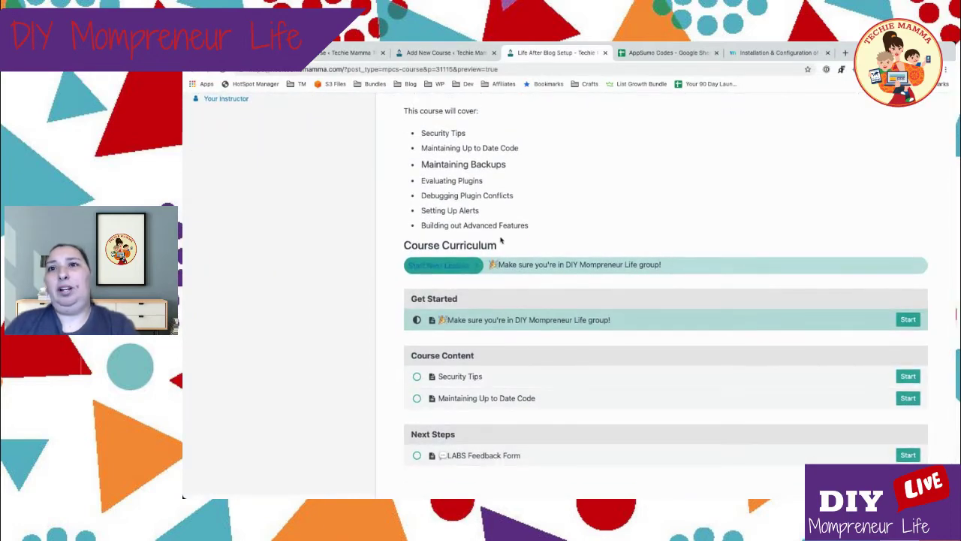
{"action": "scroll", "coordinate": [223, 203], "scroll_direction": "up", "scroll_amount": 3}
{"action": "scroll", "coordinate": [542, 382], "scroll_direction": "down", "scroll_amount": 2}
{"action": "left_click", "coordinate": [452, 398]}
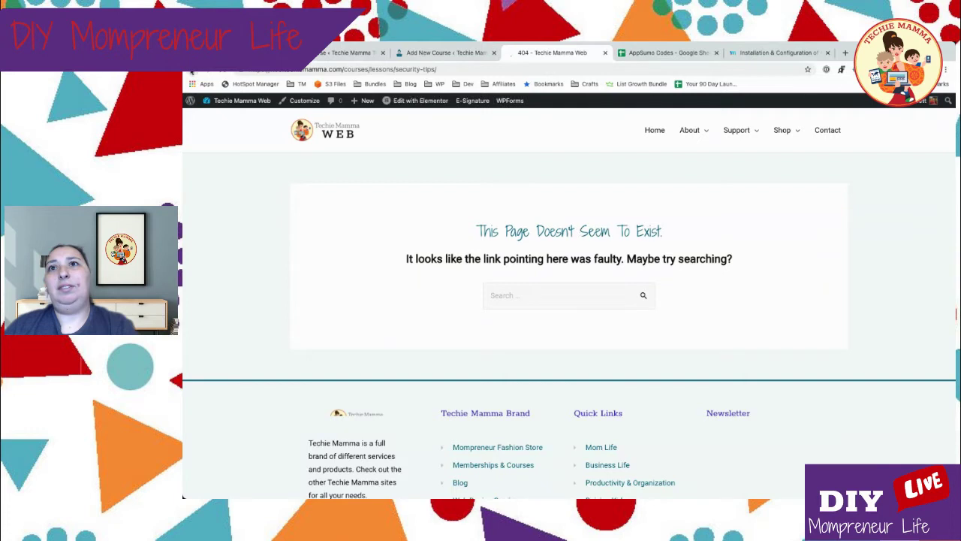
{"action": "left_click", "coordinate": [439, 51]}
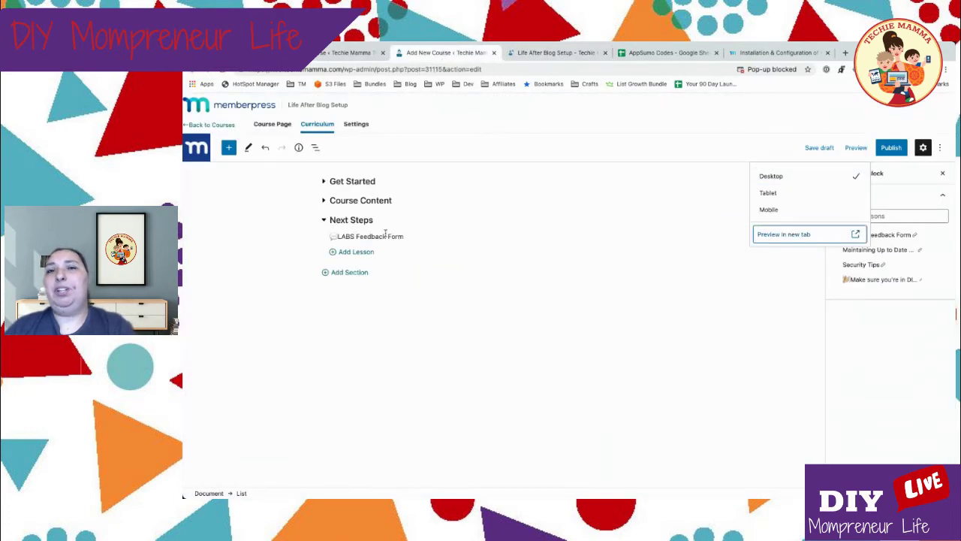
{"action": "left_click", "coordinate": [458, 240]}
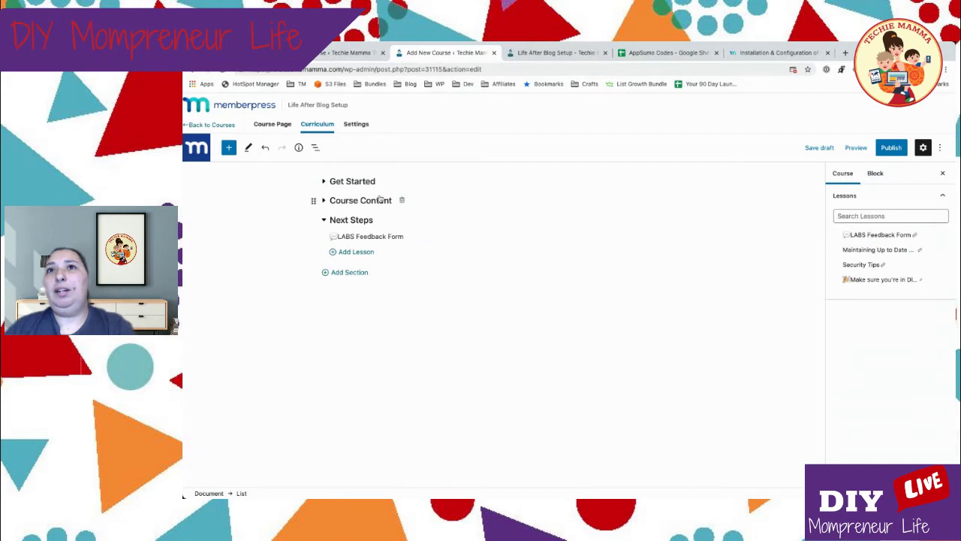
Expand the Get Started and Course Content sections in the MemberPress curriculum and open the Security Tips lesson for editing.
{"action": "left_click", "coordinate": [324, 182]}
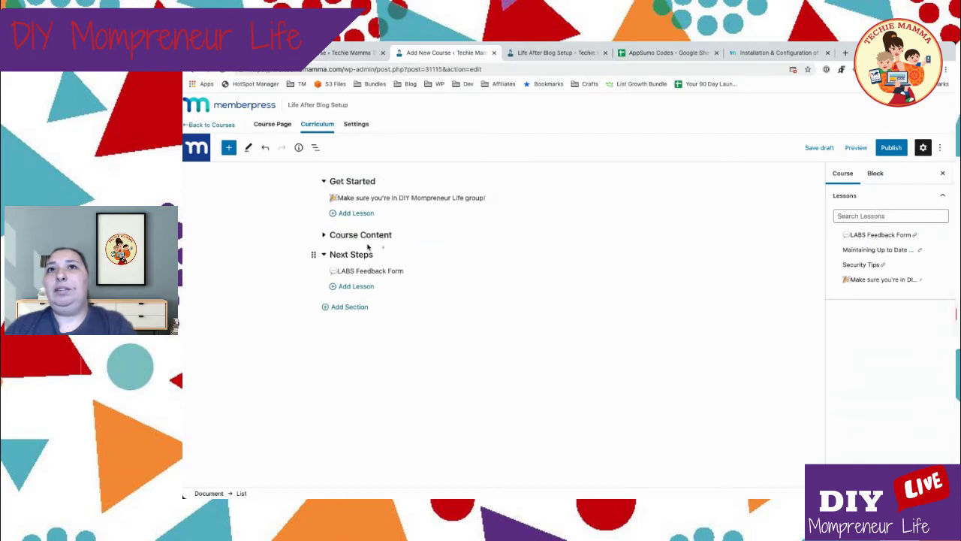
{"action": "left_click", "coordinate": [323, 235]}
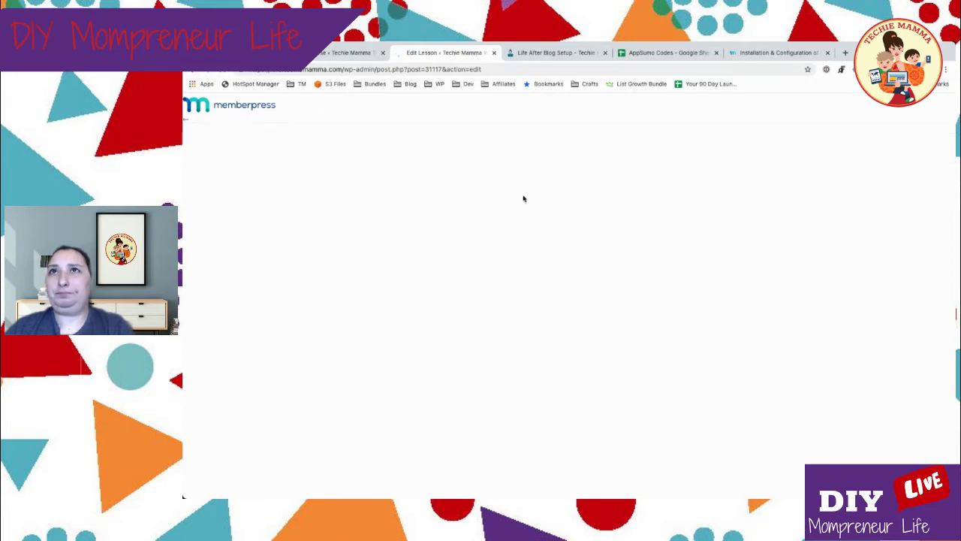
Cancel the title edits for Security Tips and Maintaining Up to Date Code in the LearnDash builder and open its Security Tips lesson for editing.
{"action": "left_click", "coordinate": [328, 53]}
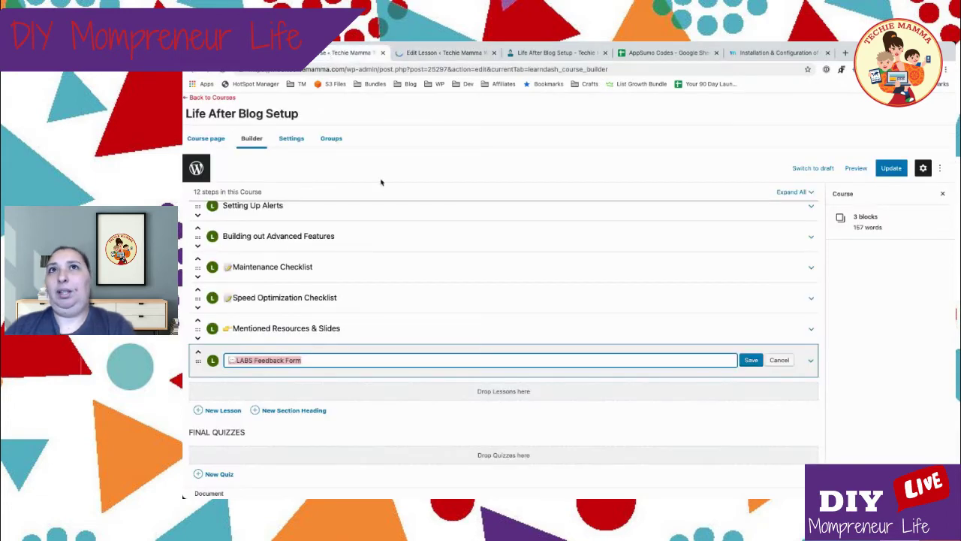
{"action": "scroll", "coordinate": [423, 247], "scroll_direction": "up", "scroll_amount": 5}
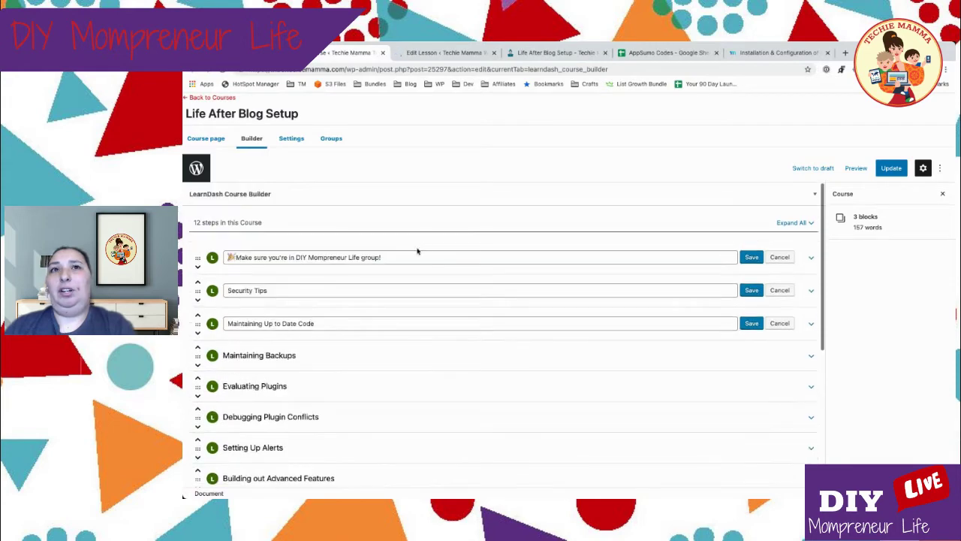
{"action": "left_click", "coordinate": [782, 291]}
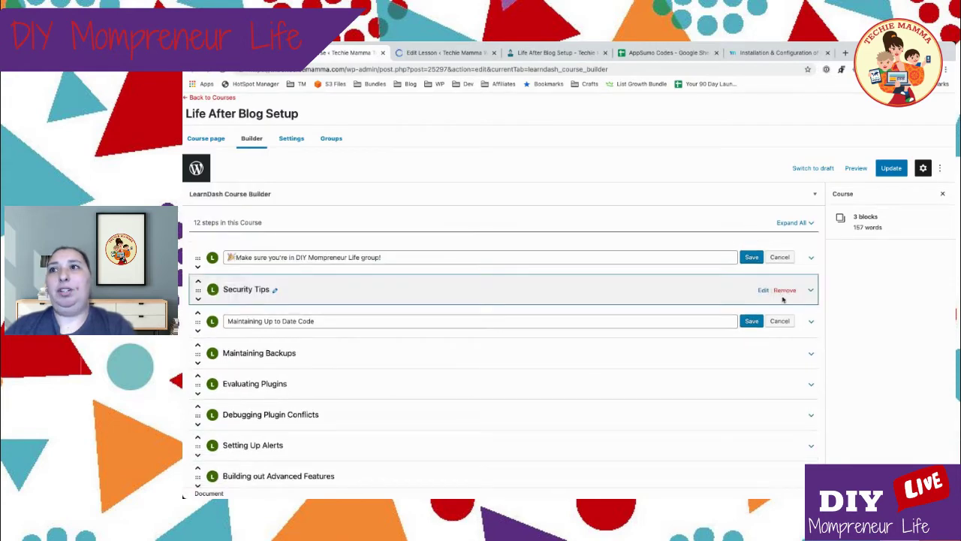
{"action": "left_click", "coordinate": [780, 323]}
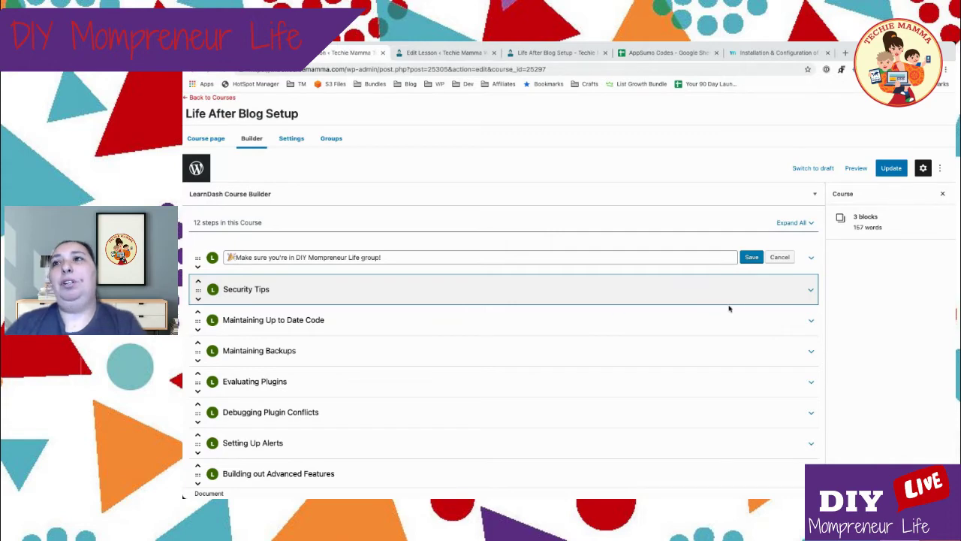
{"action": "left_click", "coordinate": [439, 54]}
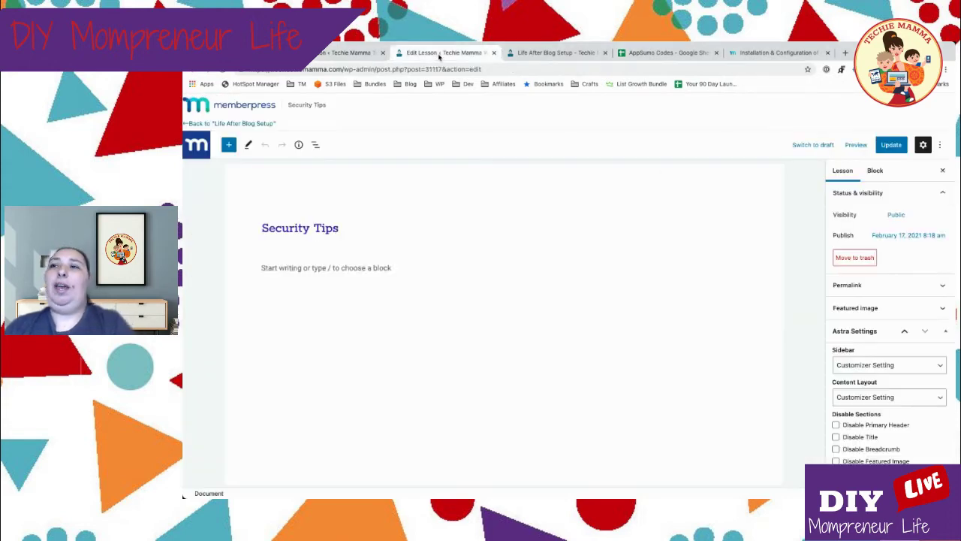
{"action": "left_click", "coordinate": [341, 52]}
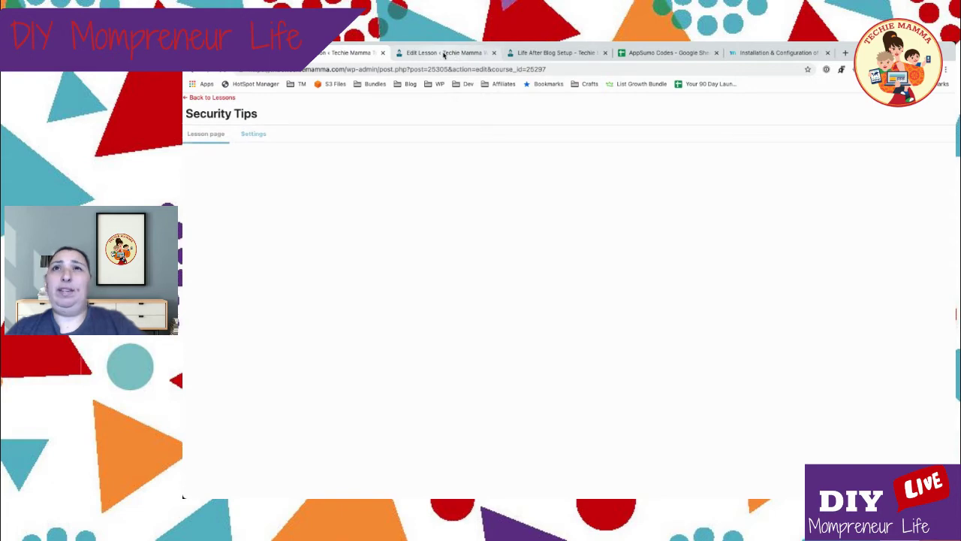
Try to select the LearnDash Security Tips content from the Hackers Love WordPress heading through the end of the transcript.
{"action": "scroll", "coordinate": [357, 299], "scroll_direction": "down", "scroll_amount": 1}
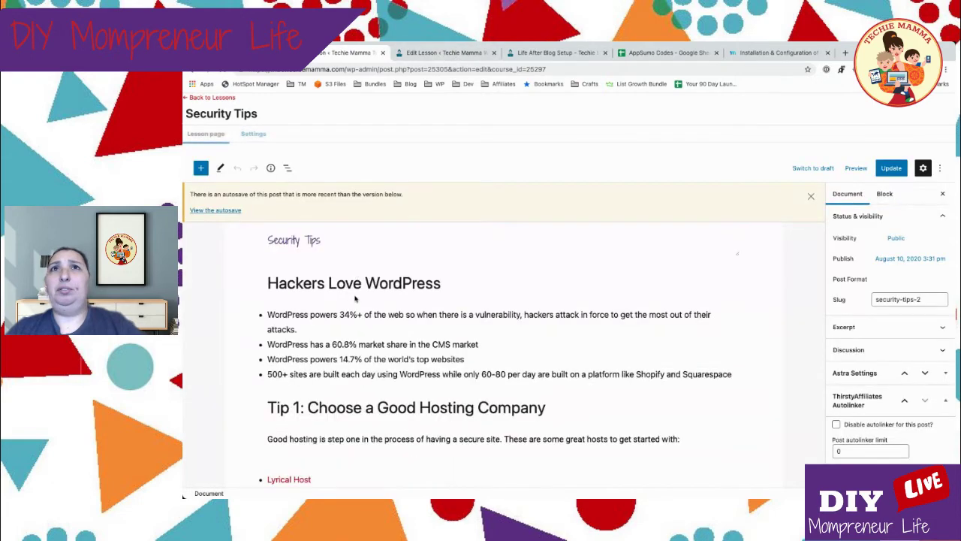
{"action": "left_click", "coordinate": [273, 281]}
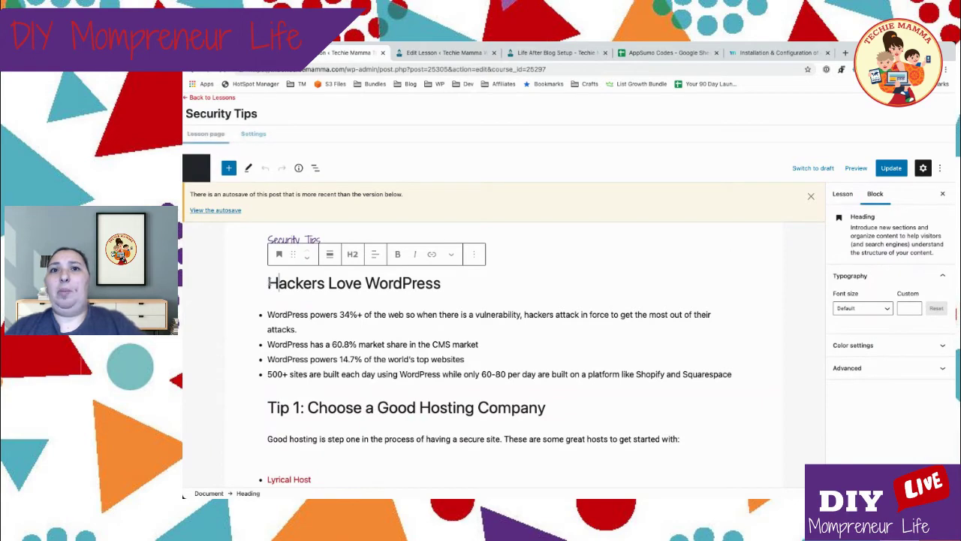
{"action": "double_click", "coordinate": [270, 282]}
{"action": "left_click", "coordinate": [445, 283], "text": "shift"}
{"action": "left_click_drag", "start_coordinate": [464, 362], "coordinate": [464, 374]}
{"action": "scroll", "coordinate": [465, 376], "scroll_direction": "down", "scroll_amount": 10}
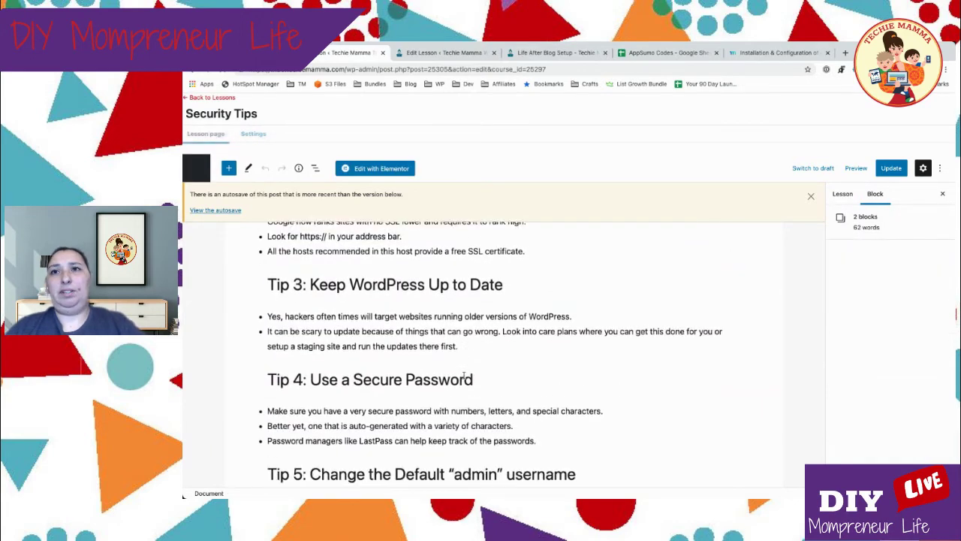
{"action": "scroll", "coordinate": [465, 375], "scroll_direction": "down", "scroll_amount": 2}
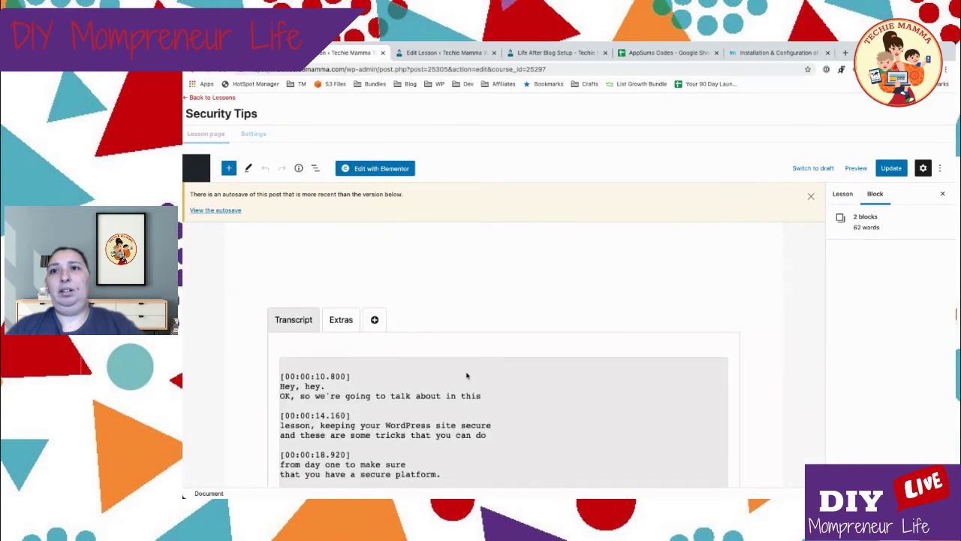
{"action": "scroll", "coordinate": [465, 374], "scroll_direction": "down", "scroll_amount": 6}
{"action": "scroll", "coordinate": [466, 371], "scroll_direction": "down", "scroll_amount": 20}
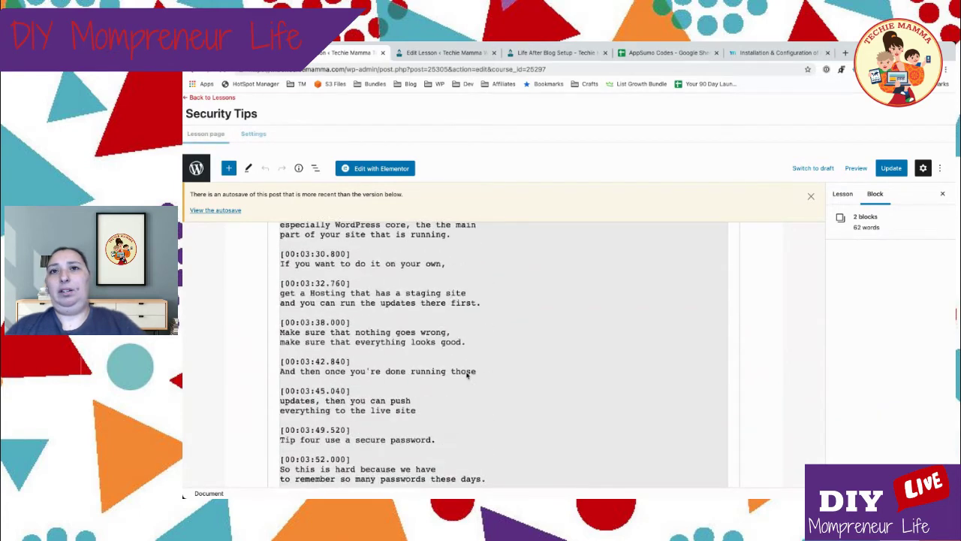
{"action": "scroll", "coordinate": [465, 371], "scroll_direction": "down", "scroll_amount": 5}
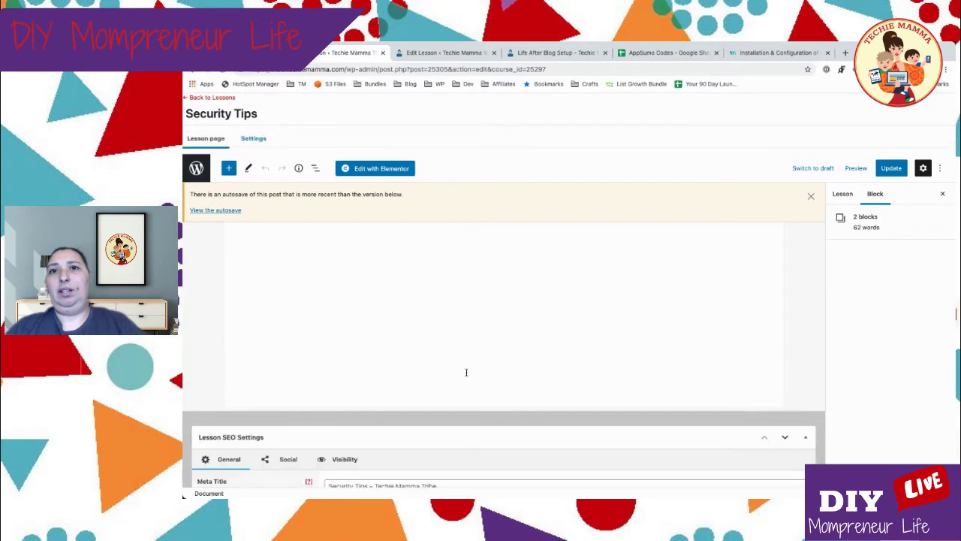
{"action": "scroll", "coordinate": [465, 372], "scroll_direction": "up", "scroll_amount": 1}
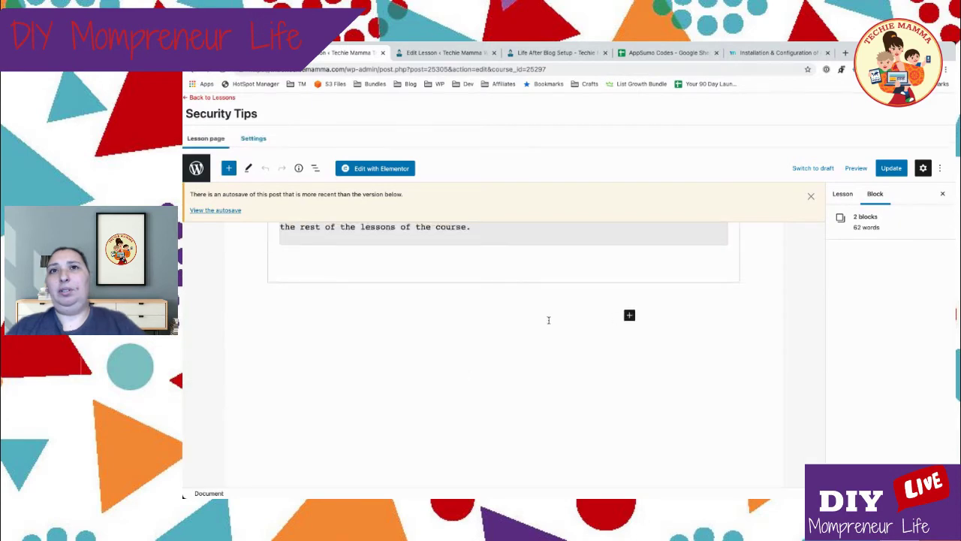
{"action": "left_click", "coordinate": [515, 318]}
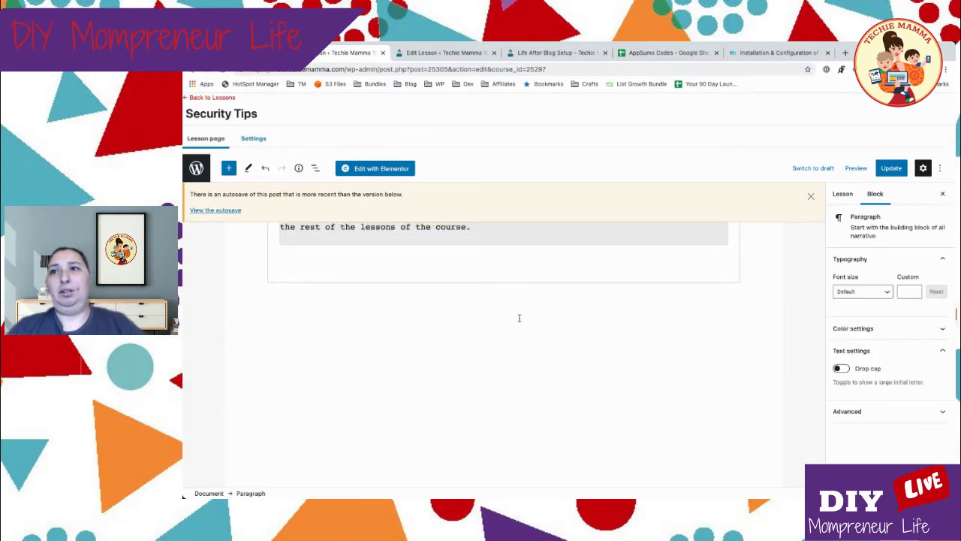
{"action": "scroll", "coordinate": [519, 317], "scroll_direction": "up", "scroll_amount": 10}
{"action": "scroll", "coordinate": [519, 317], "scroll_direction": "up", "scroll_amount": 15}
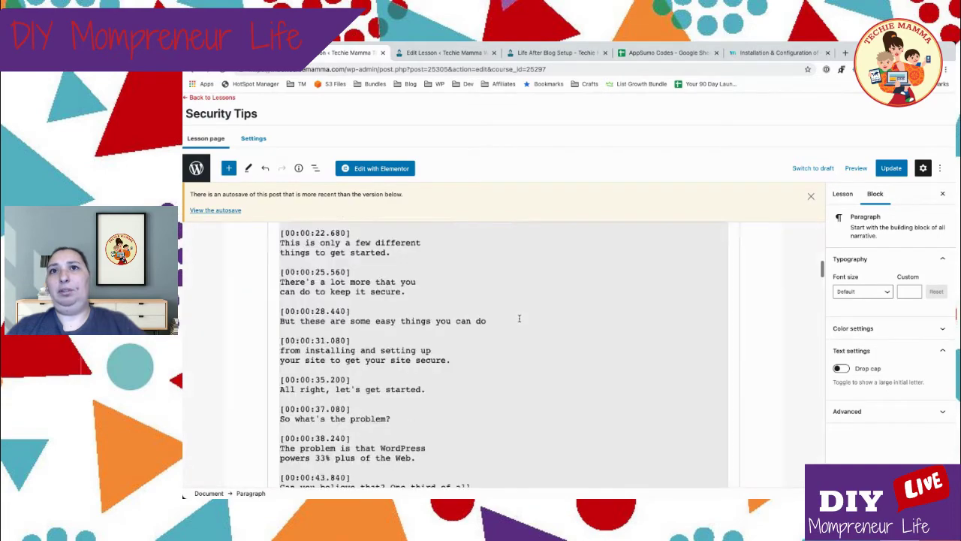
{"action": "scroll", "coordinate": [519, 318], "scroll_direction": "up", "scroll_amount": 10}
{"action": "scroll", "coordinate": [519, 318], "scroll_direction": "down", "scroll_amount": 1}
{"action": "scroll", "coordinate": [519, 317], "scroll_direction": "up", "scroll_amount": 1}
{"action": "scroll", "coordinate": [519, 318], "scroll_direction": "up", "scroll_amount": 10}
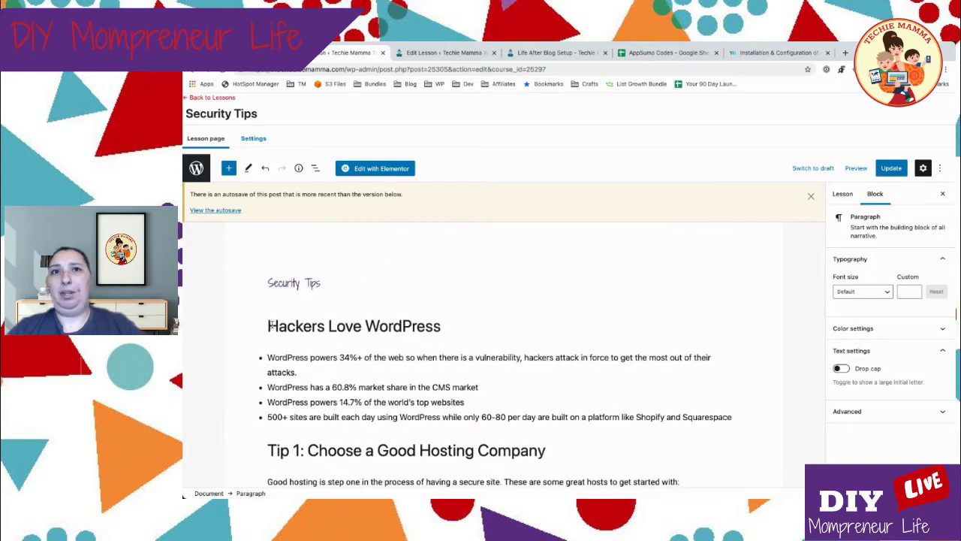
Select all content blocks of the LearnDash Security Tips lesson, from the Hackers Love WordPress heading to the end, and copy them.
{"action": "left_click", "coordinate": [269, 325]}
{"action": "left_click_drag", "start_coordinate": [270, 325], "coordinate": [529, 403]}
{"action": "scroll", "coordinate": [528, 402], "scroll_direction": "down", "scroll_amount": 15}
{"action": "scroll", "coordinate": [528, 401], "scroll_direction": "down", "scroll_amount": 8}
{"action": "scroll", "coordinate": [528, 403], "scroll_direction": "down", "scroll_amount": 3}
{"action": "scroll", "coordinate": [529, 403], "scroll_direction": "down", "scroll_amount": 4}
{"action": "scroll", "coordinate": [529, 403], "scroll_direction": "down", "scroll_amount": 4}
{"action": "scroll", "coordinate": [529, 403], "scroll_direction": "down", "scroll_amount": 5}
{"action": "scroll", "coordinate": [529, 404], "scroll_direction": "down", "scroll_amount": 5}
{"action": "scroll", "coordinate": [529, 403], "scroll_direction": "down", "scroll_amount": 5}
{"action": "scroll", "coordinate": [529, 403], "scroll_direction": "down", "scroll_amount": 5}
{"action": "scroll", "coordinate": [528, 403], "scroll_direction": "down", "scroll_amount": 5}
{"action": "scroll", "coordinate": [528, 403], "scroll_direction": "down", "scroll_amount": 5}
{"action": "scroll", "coordinate": [528, 404], "scroll_direction": "down", "scroll_amount": 5}
{"action": "scroll", "coordinate": [529, 403], "scroll_direction": "down", "scroll_amount": 5}
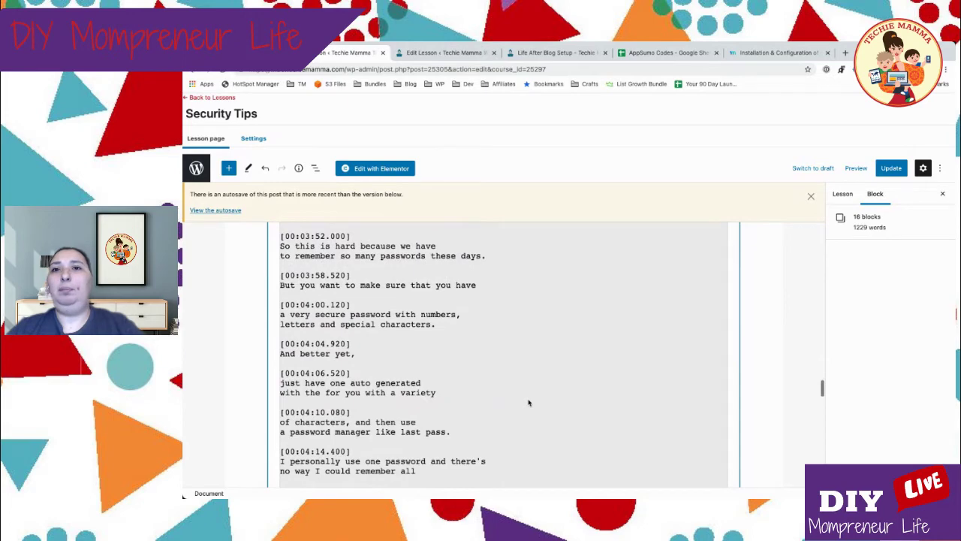
{"action": "scroll", "coordinate": [528, 403], "scroll_direction": "down", "scroll_amount": 5}
{"action": "left_click_drag", "start_coordinate": [529, 403], "coordinate": [529, 403]}
{"action": "scroll", "coordinate": [529, 404], "scroll_direction": "down", "scroll_amount": 7}
{"action": "scroll", "coordinate": [529, 404], "scroll_direction": "down", "scroll_amount": 10}
{"action": "key", "text": "ctrl+a"}
{"action": "left_click", "coordinate": [434, 369]}
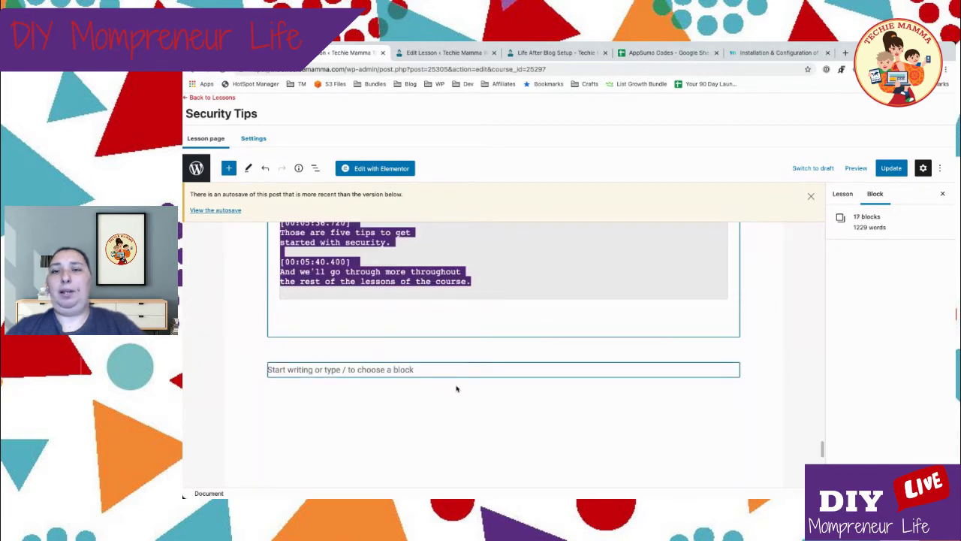
{"action": "key", "text": "ctrl+c"}
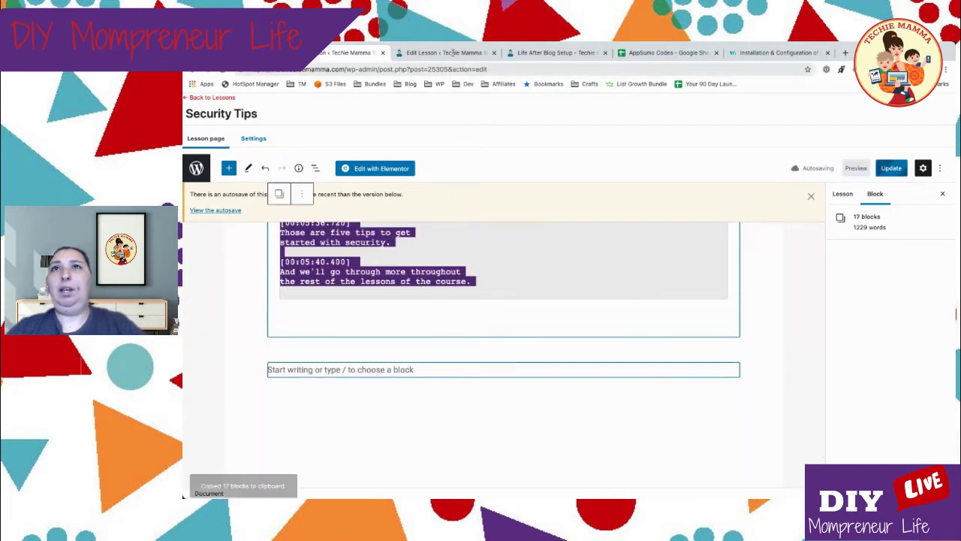
Paste the copied lesson blocks into the empty body of the MemberPress Security Tips lesson.
{"action": "left_click", "coordinate": [454, 53]}
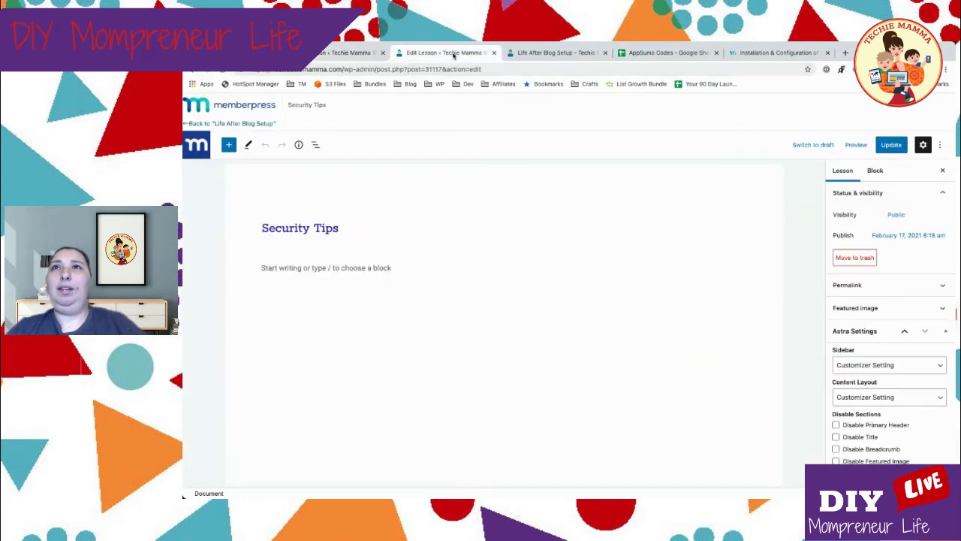
{"action": "left_click", "coordinate": [303, 266]}
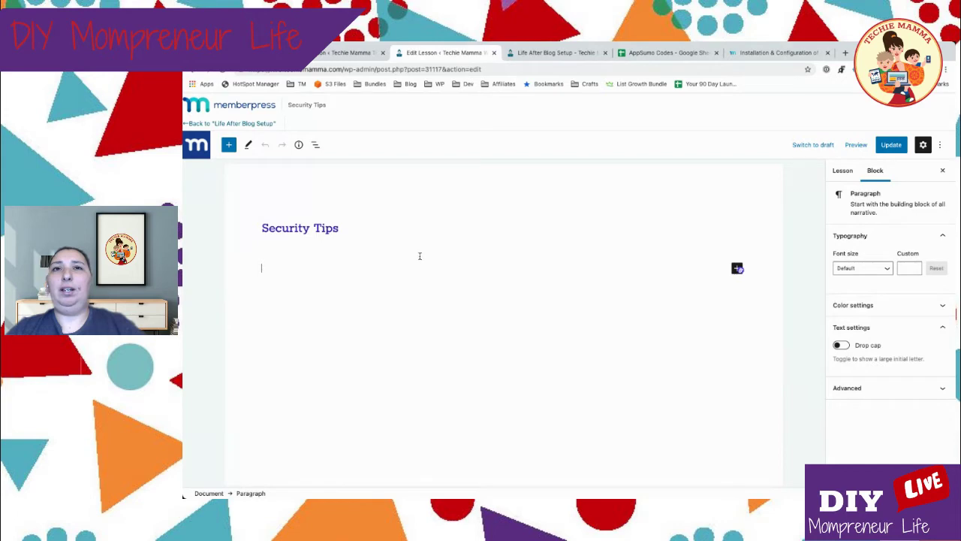
{"action": "key", "text": "ctrl+v"}
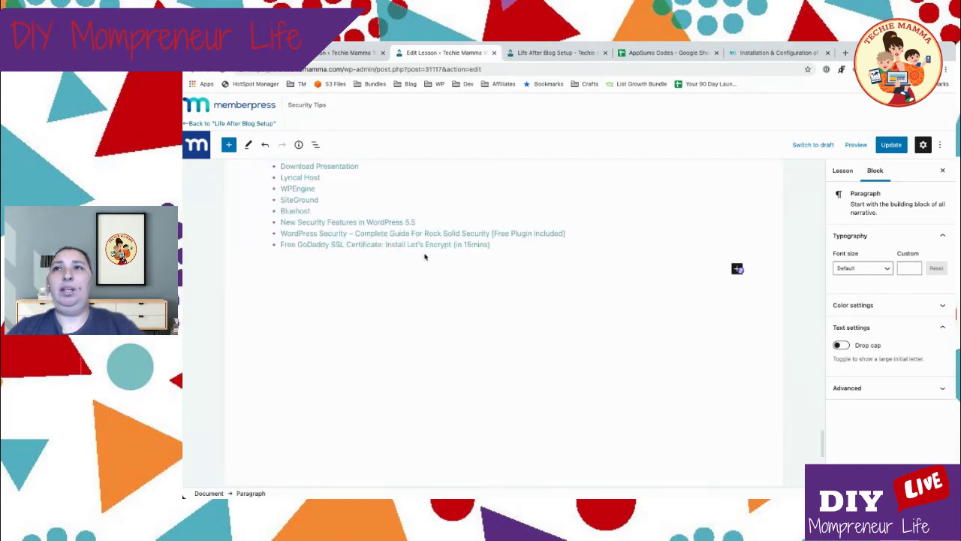
Examine the pasted Security Tips content in MemberPress, checking the video block, the tabbed transcript, the resource links and any unsupported blocks.
{"action": "scroll", "coordinate": [425, 257], "scroll_direction": "up", "scroll_amount": 10}
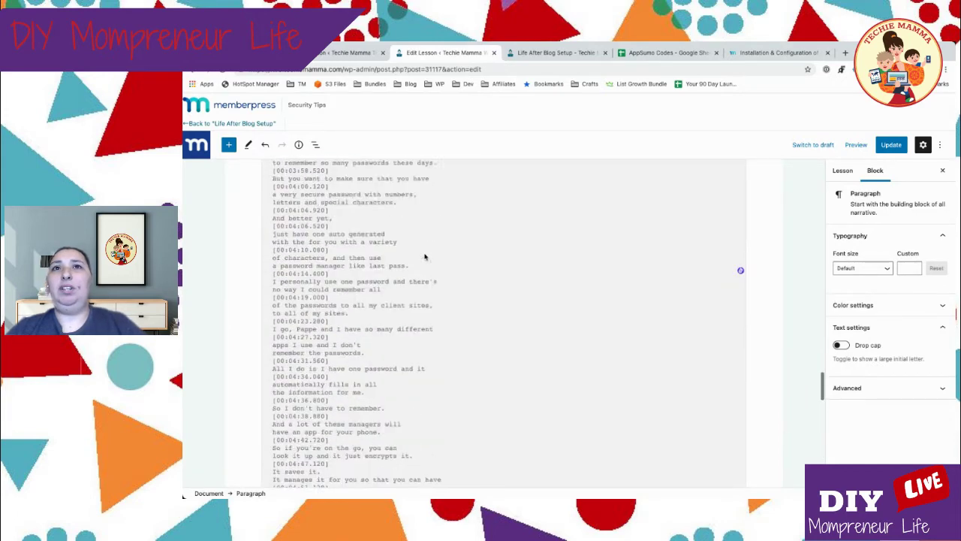
{"action": "scroll", "coordinate": [424, 257], "scroll_direction": "up", "scroll_amount": 15}
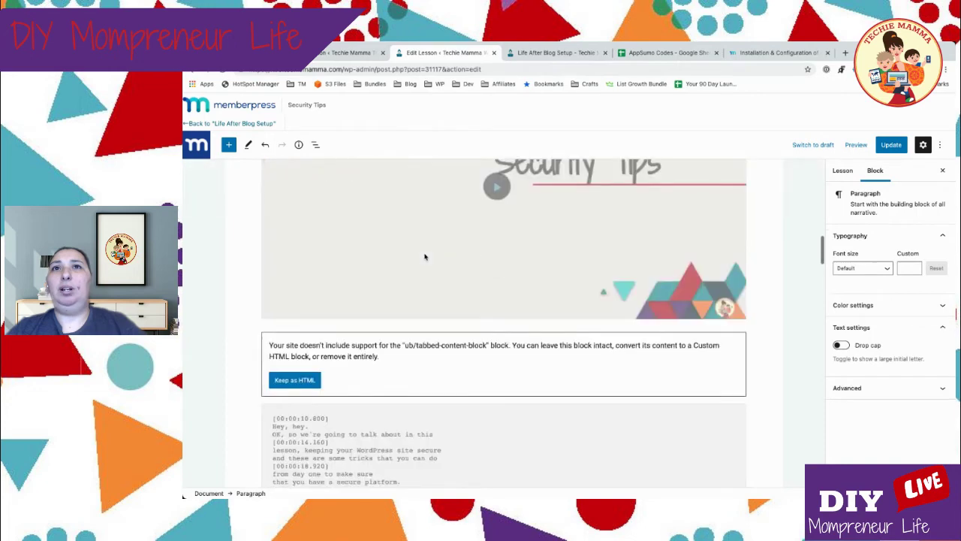
{"action": "scroll", "coordinate": [426, 257], "scroll_direction": "down", "scroll_amount": 15}
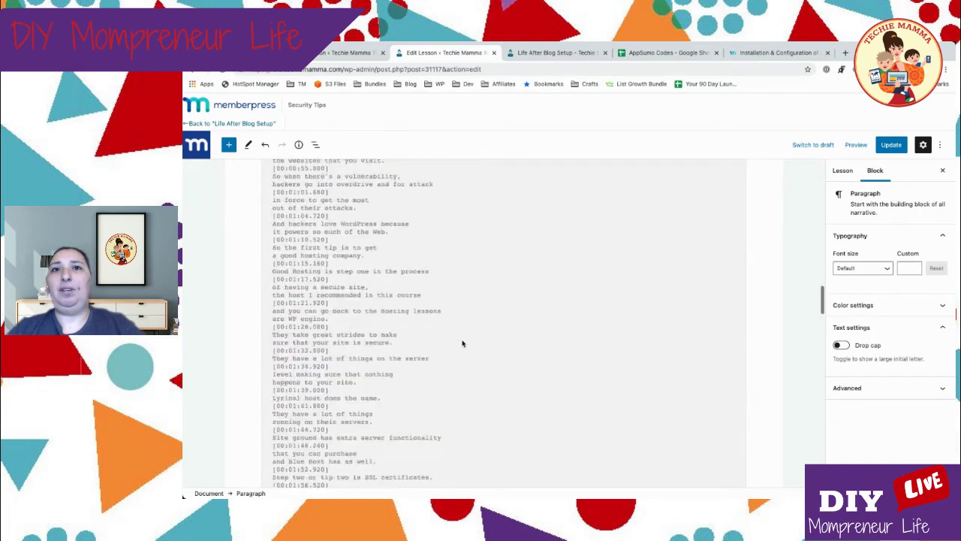
{"action": "scroll", "coordinate": [463, 343], "scroll_direction": "down", "scroll_amount": 10}
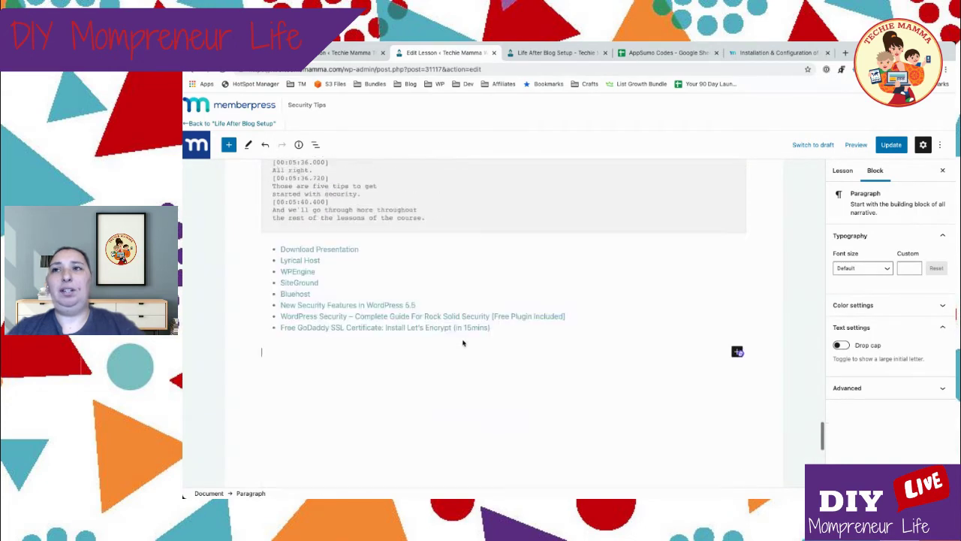
{"action": "scroll", "coordinate": [406, 336], "scroll_direction": "up", "scroll_amount": 20}
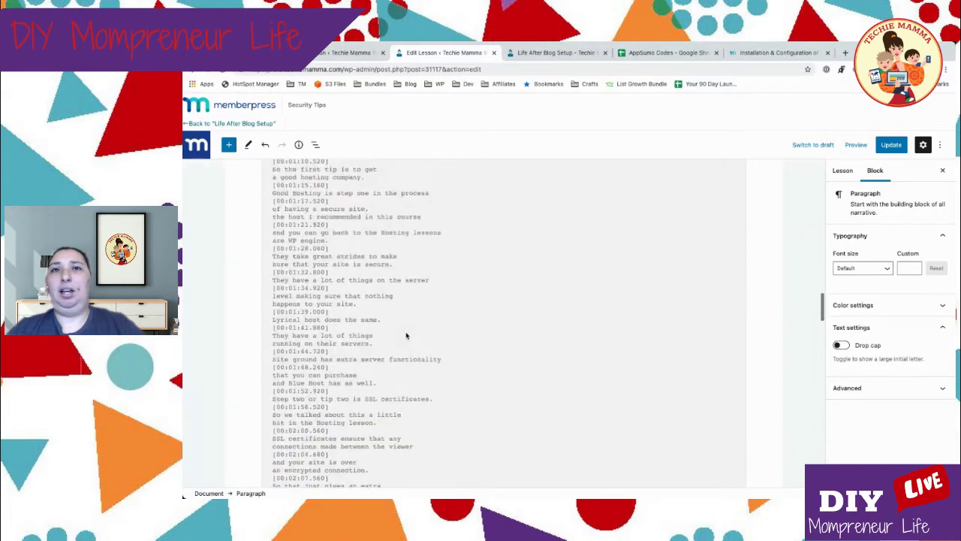
{"action": "scroll", "coordinate": [391, 335], "scroll_direction": "down", "scroll_amount": 1}
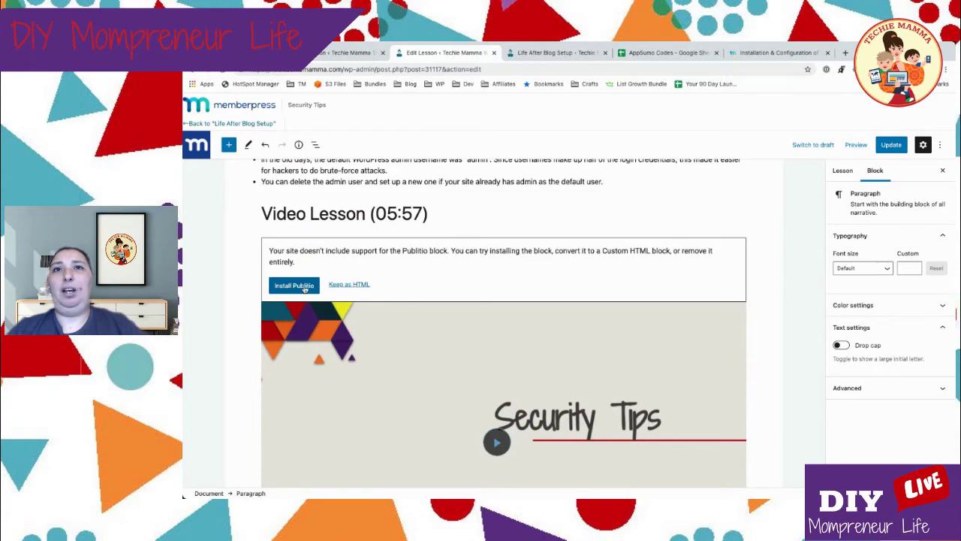
{"action": "scroll", "coordinate": [518, 279], "scroll_direction": "up", "scroll_amount": 5}
{"action": "scroll", "coordinate": [518, 279], "scroll_direction": "down", "scroll_amount": 3}
{"action": "scroll", "coordinate": [517, 280], "scroll_direction": "down", "scroll_amount": 2}
{"action": "scroll", "coordinate": [517, 280], "scroll_direction": "up", "scroll_amount": 8}
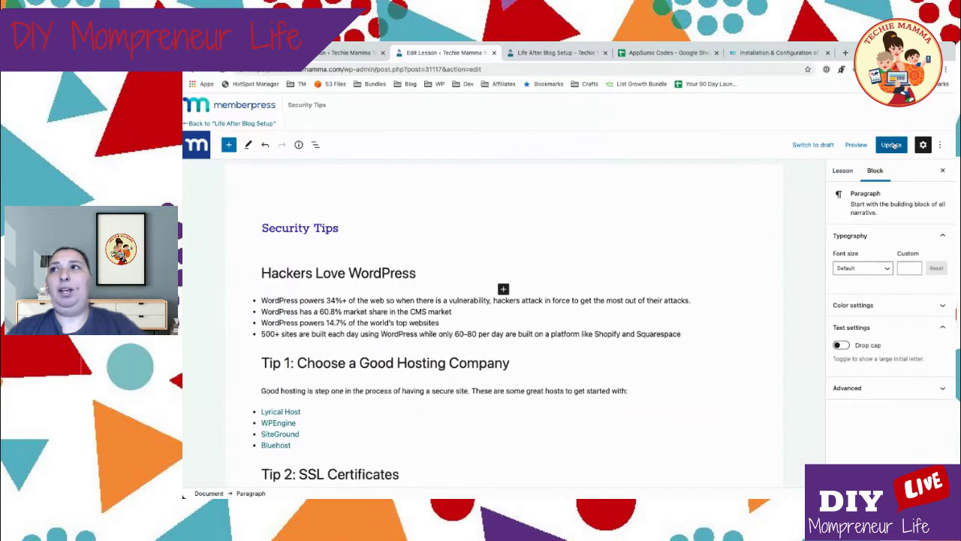
Update the MemberPress Security Tips lesson and reload the Life After Blog Setup course preview at its curriculum.
{"action": "left_click", "coordinate": [892, 145]}
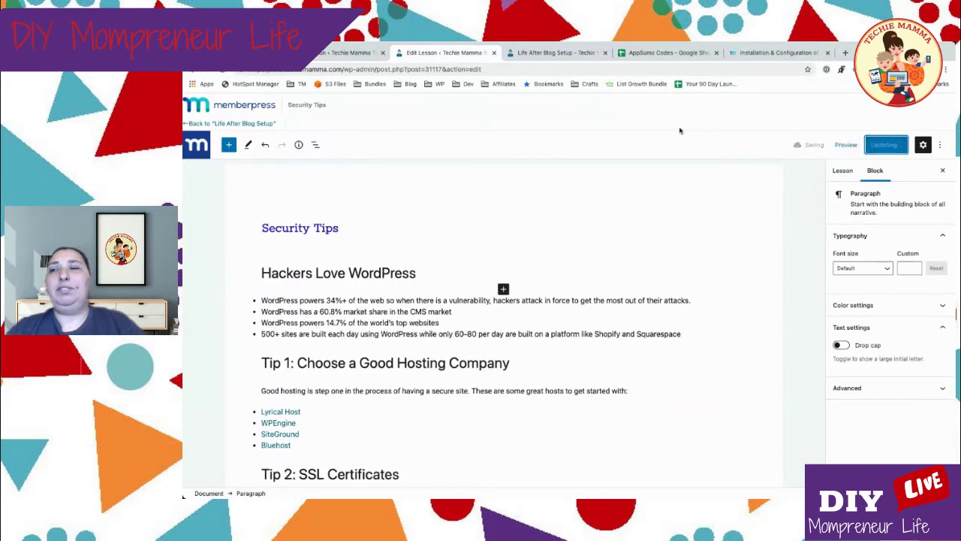
{"action": "left_click", "coordinate": [540, 52]}
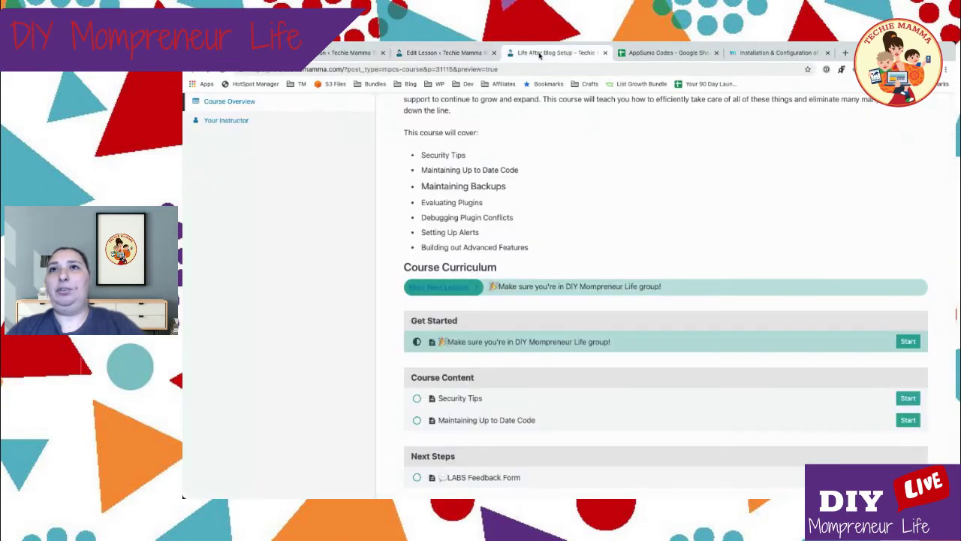
{"action": "key", "text": "ctrl+r"}
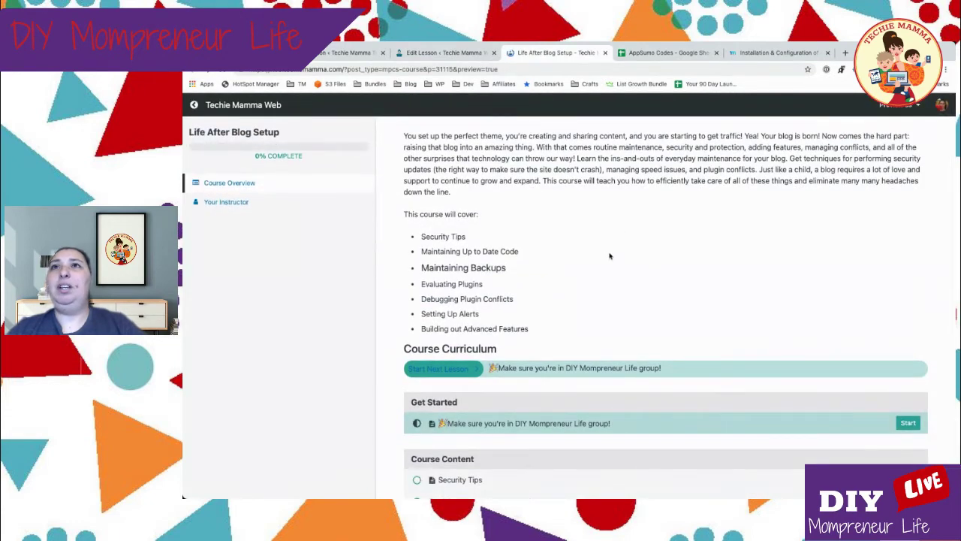
{"action": "scroll", "coordinate": [526, 323], "scroll_direction": "down", "scroll_amount": 3}
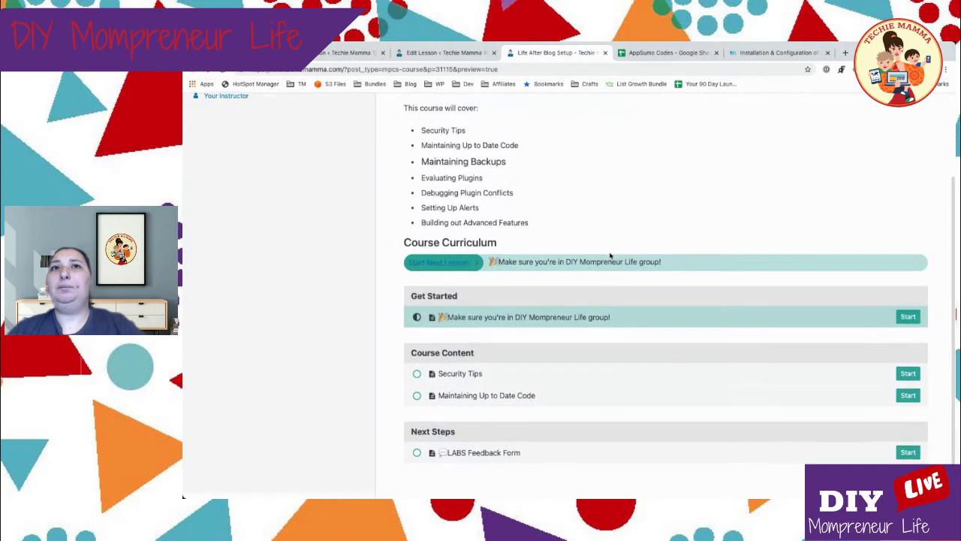
Try to open the Security Tips lesson from the MemberPress course preview, and return to the preview.
{"action": "left_click", "coordinate": [458, 379]}
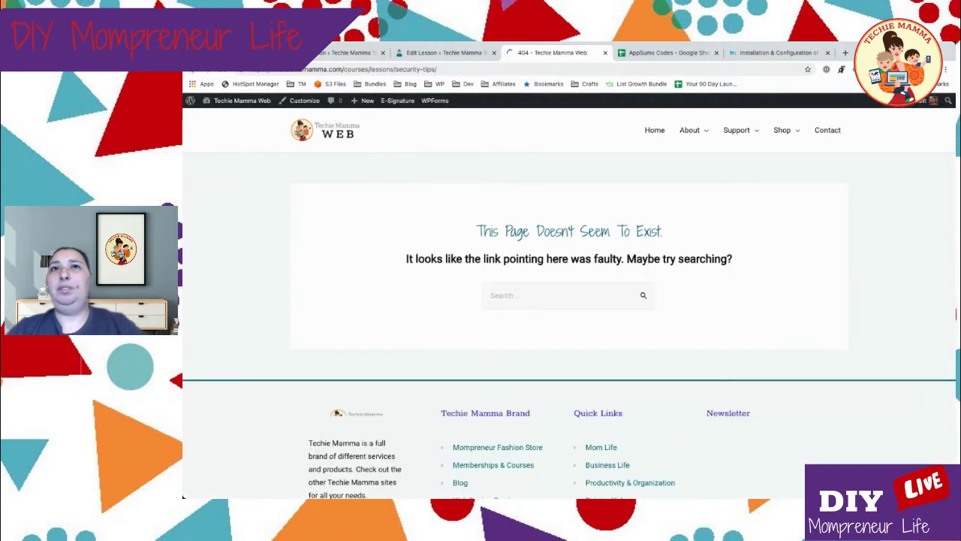
{"action": "key", "text": "alt+Left"}
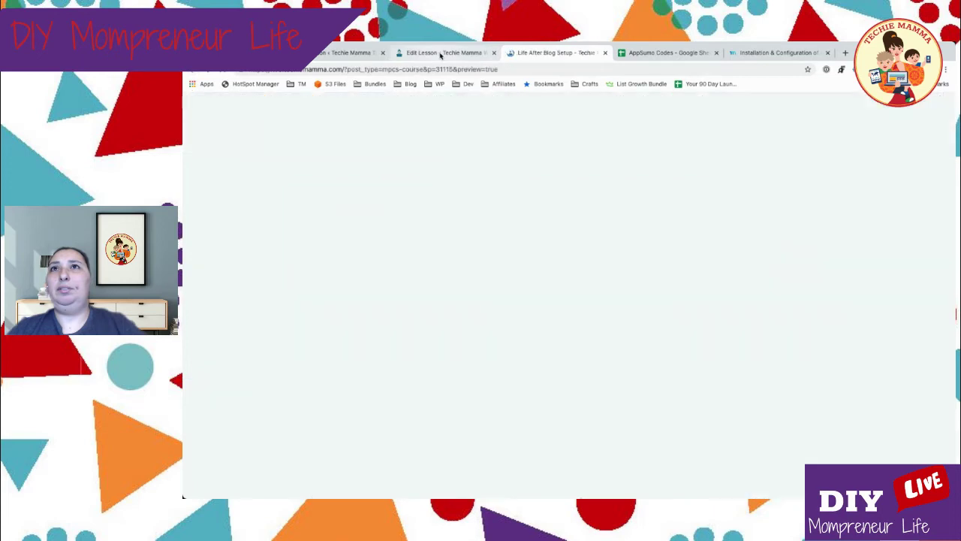
Return from the Security Tips lesson to the MemberPress Life After Blog Setup curriculum and publish the course immediately with public visibility.
{"action": "left_click", "coordinate": [443, 53]}
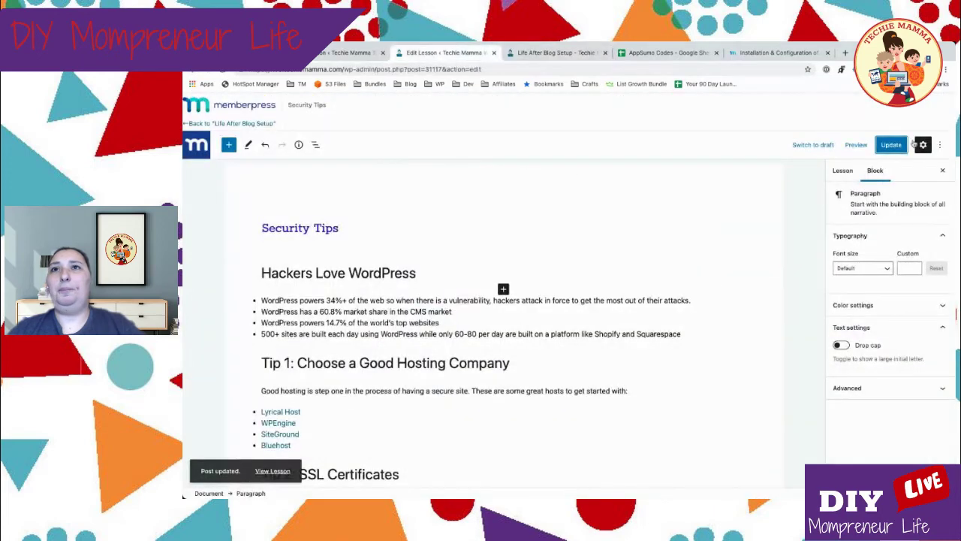
{"action": "left_click", "coordinate": [892, 146]}
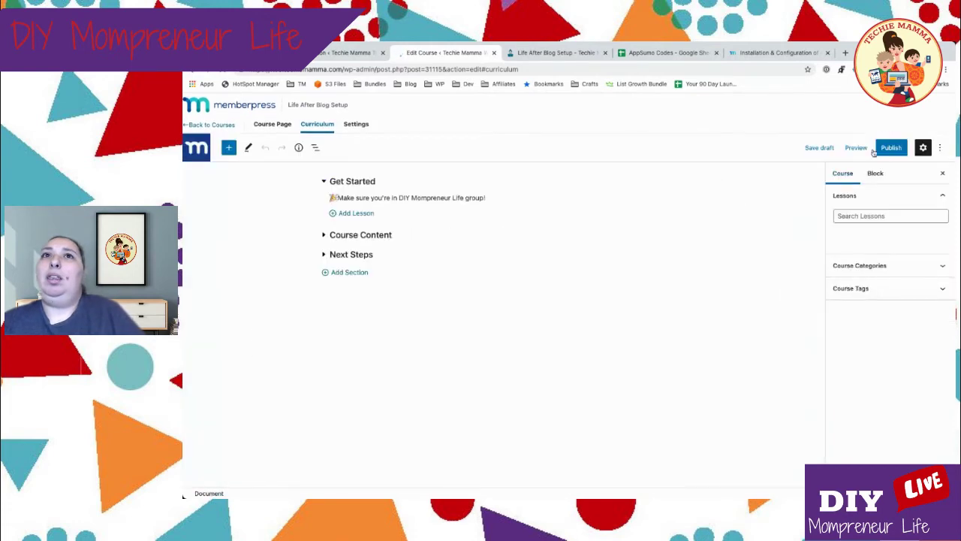
{"action": "left_click", "coordinate": [890, 148]}
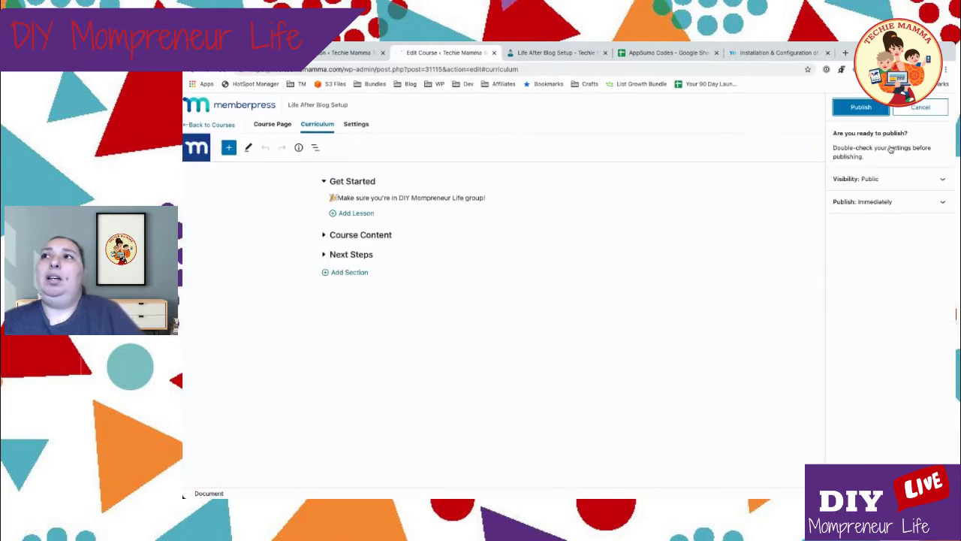
{"action": "left_click", "coordinate": [856, 109]}
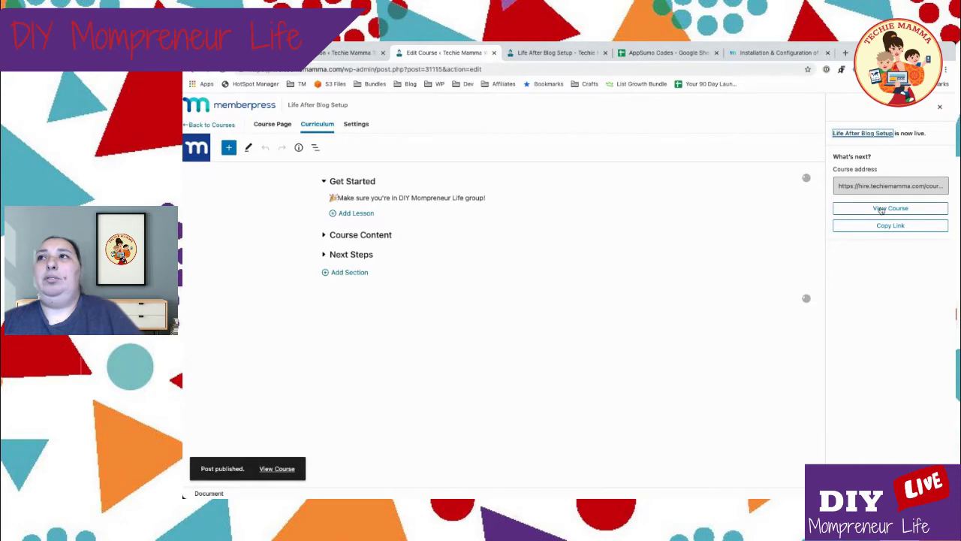
Open the published MemberPress course and examine its Security Tips lesson, including the tips, video and transcript.
{"action": "left_click", "coordinate": [885, 208]}
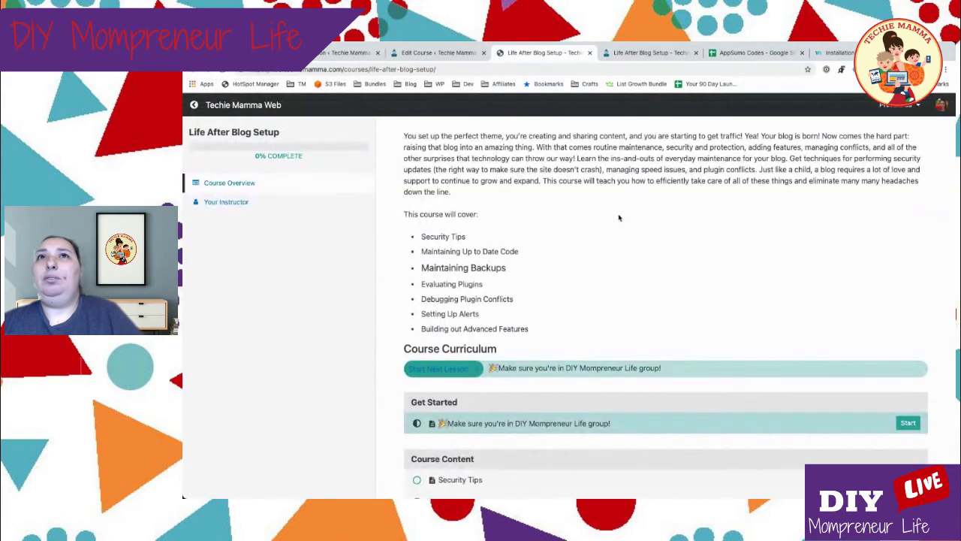
{"action": "scroll", "coordinate": [629, 227], "scroll_direction": "down", "scroll_amount": 2}
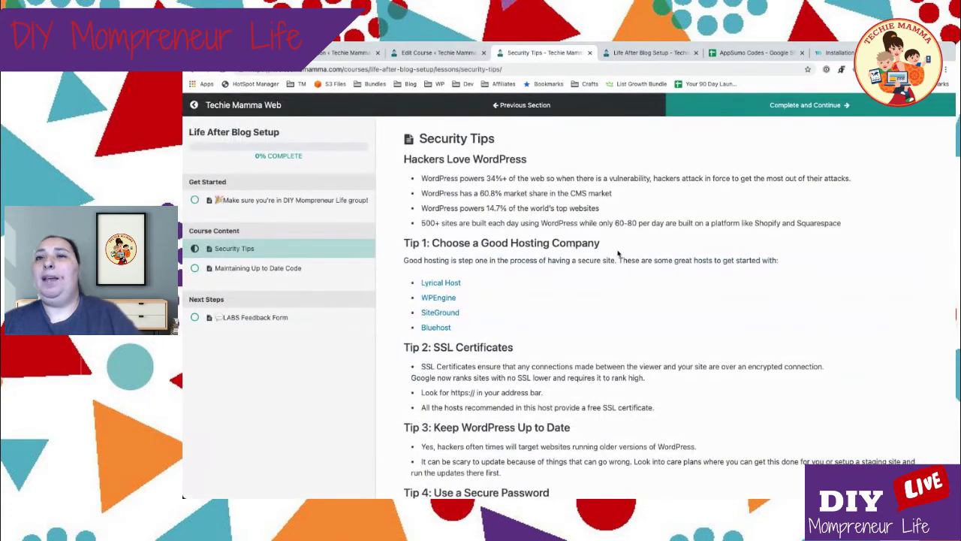
{"action": "scroll", "coordinate": [617, 255], "scroll_direction": "down", "scroll_amount": 8}
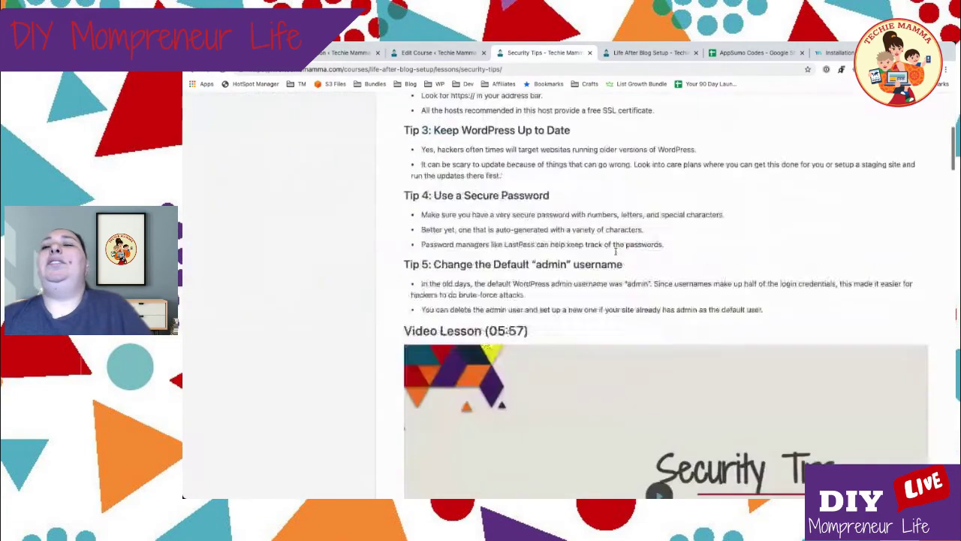
{"action": "scroll", "coordinate": [617, 255], "scroll_direction": "down", "scroll_amount": 15}
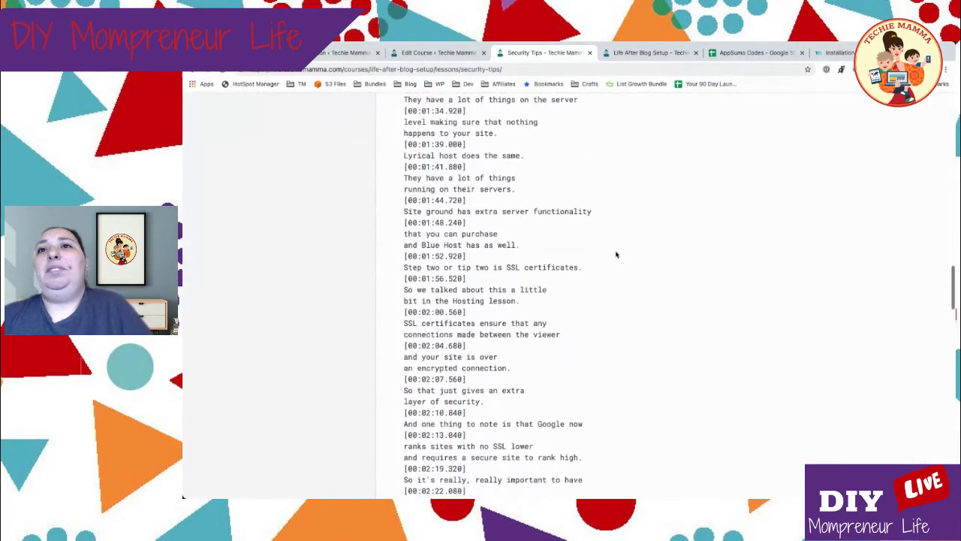
{"action": "scroll", "coordinate": [617, 256], "scroll_direction": "down", "scroll_amount": 6}
{"action": "scroll", "coordinate": [617, 255], "scroll_direction": "up", "scroll_amount": 10}
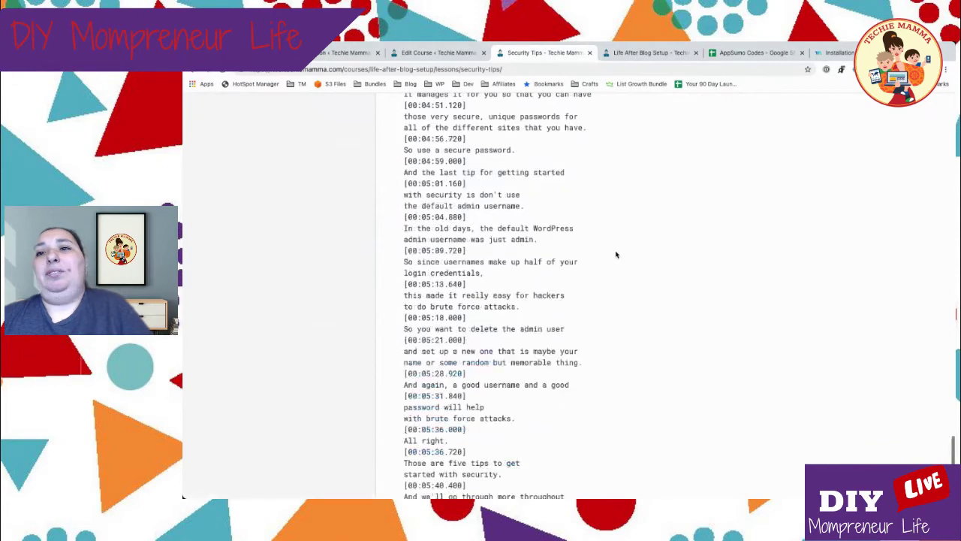
{"action": "scroll", "coordinate": [616, 255], "scroll_direction": "up", "scroll_amount": 20}
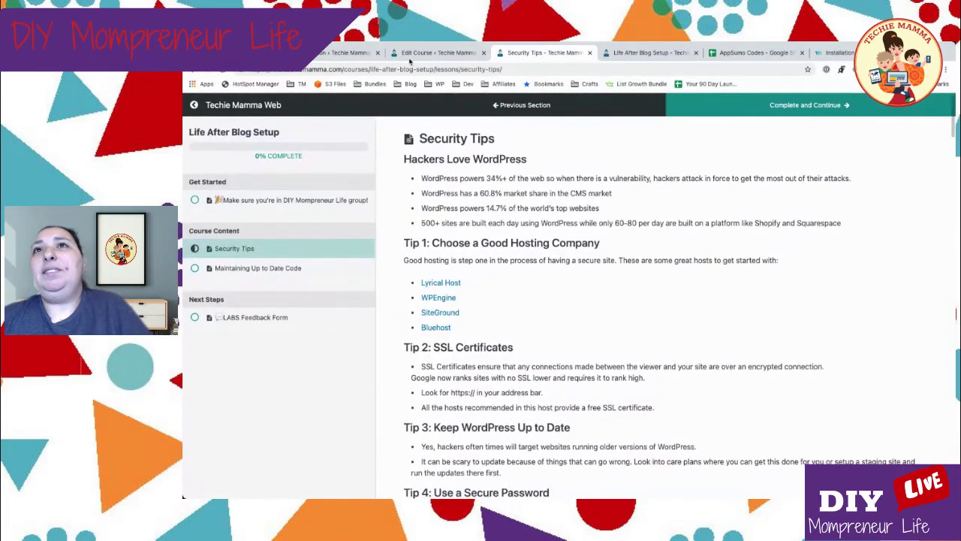
Open the live page of the LearnDash Life After Blog Setup course and examine its banner image, certificate notice and progress bar.
{"action": "left_click", "coordinate": [323, 54]}
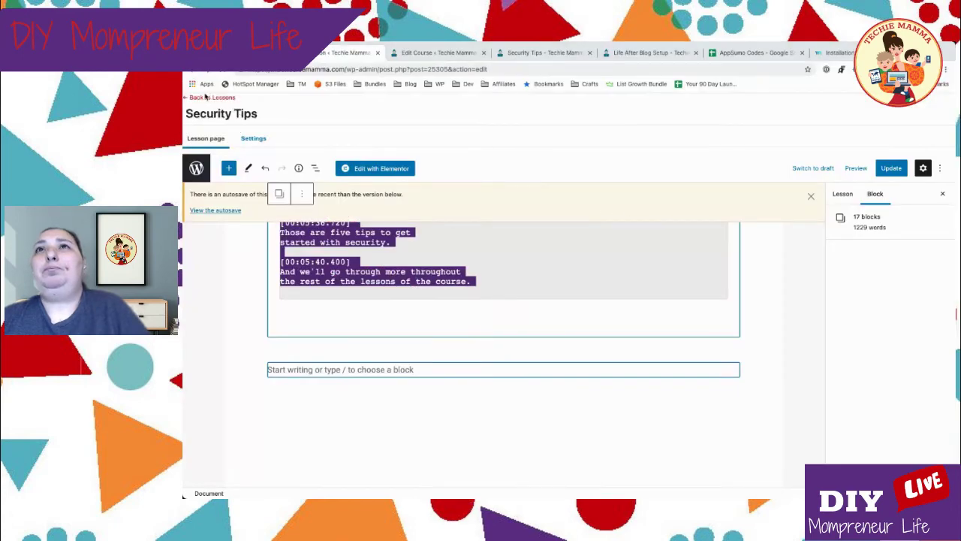
{"action": "left_click", "coordinate": [439, 52]}
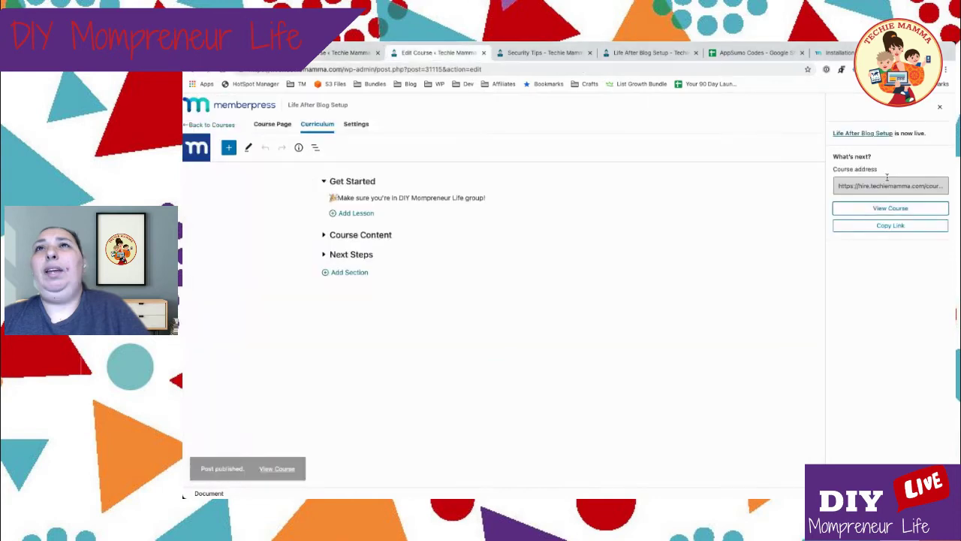
{"action": "left_click", "coordinate": [319, 53]}
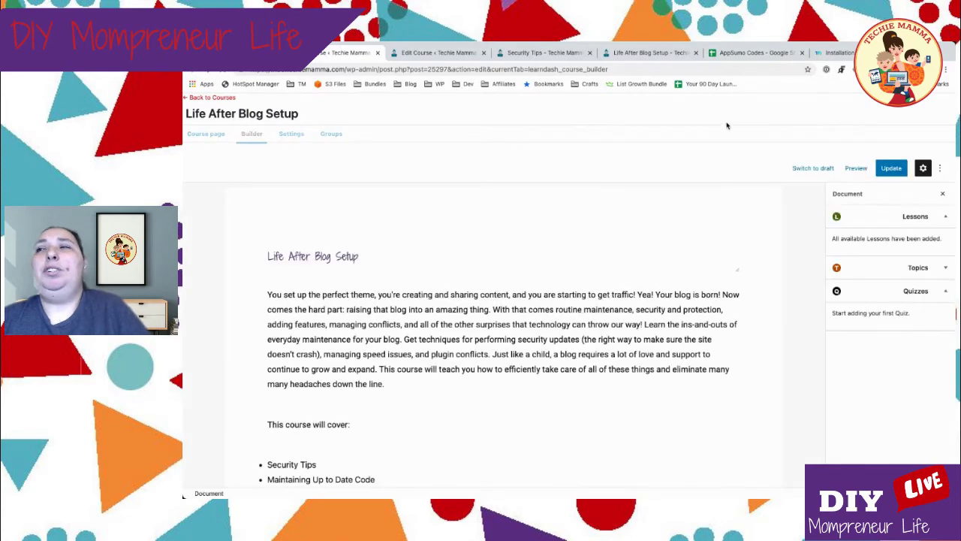
{"action": "left_click", "coordinate": [891, 168]}
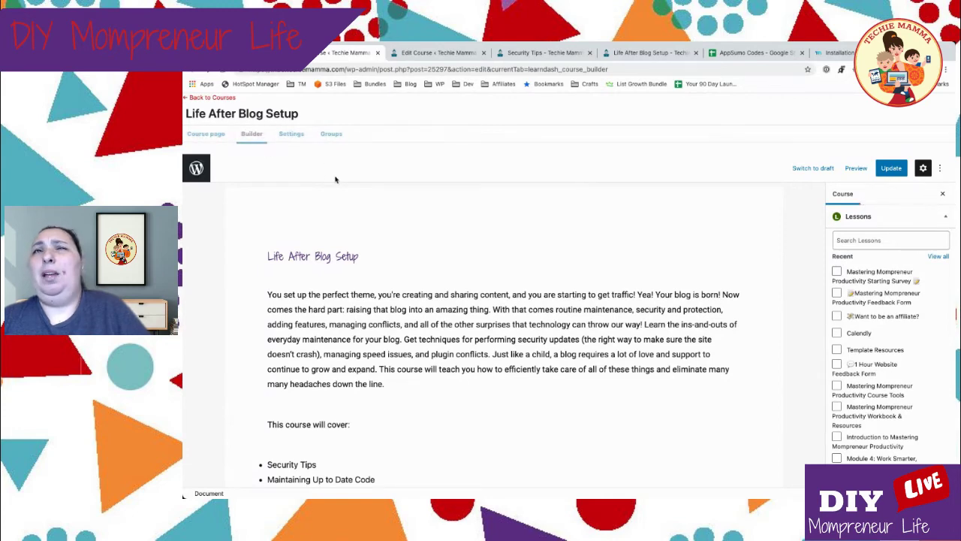
{"action": "left_click", "coordinate": [205, 139]}
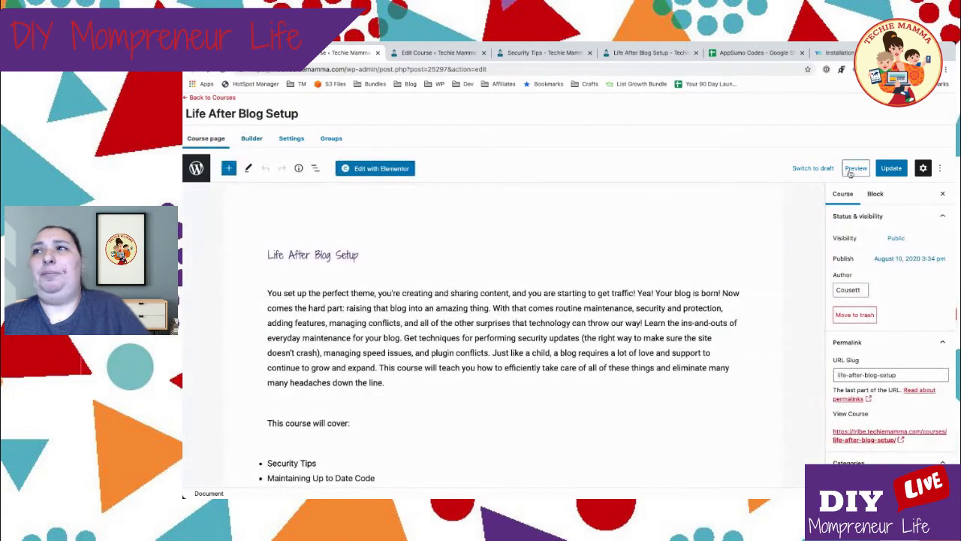
{"action": "scroll", "coordinate": [892, 234], "scroll_direction": "down", "scroll_amount": 3}
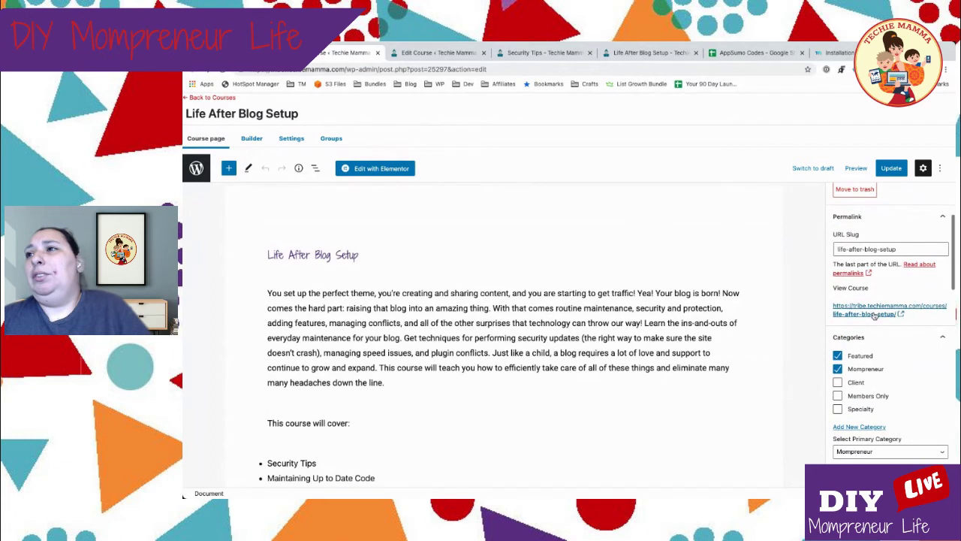
{"action": "left_click", "coordinate": [875, 316]}
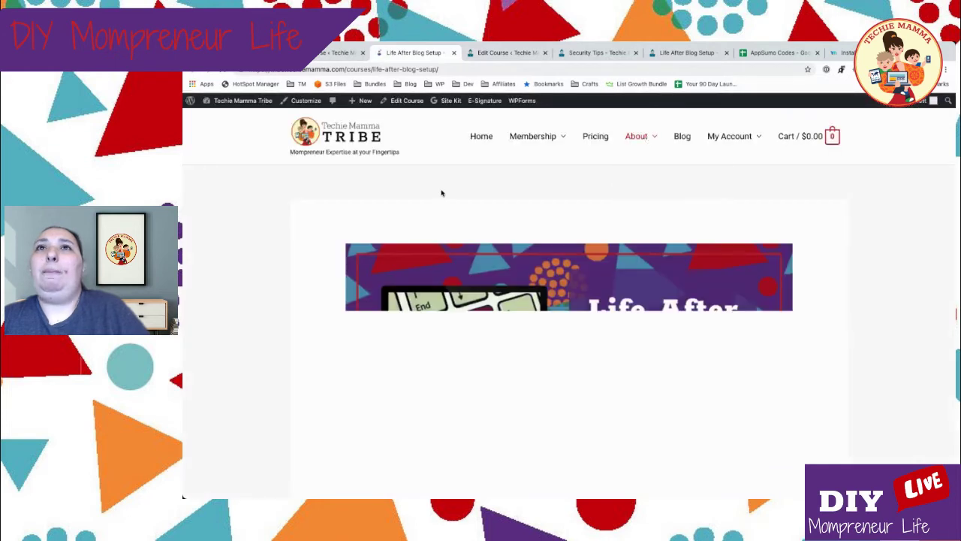
{"action": "scroll", "coordinate": [442, 193], "scroll_direction": "down", "scroll_amount": 3}
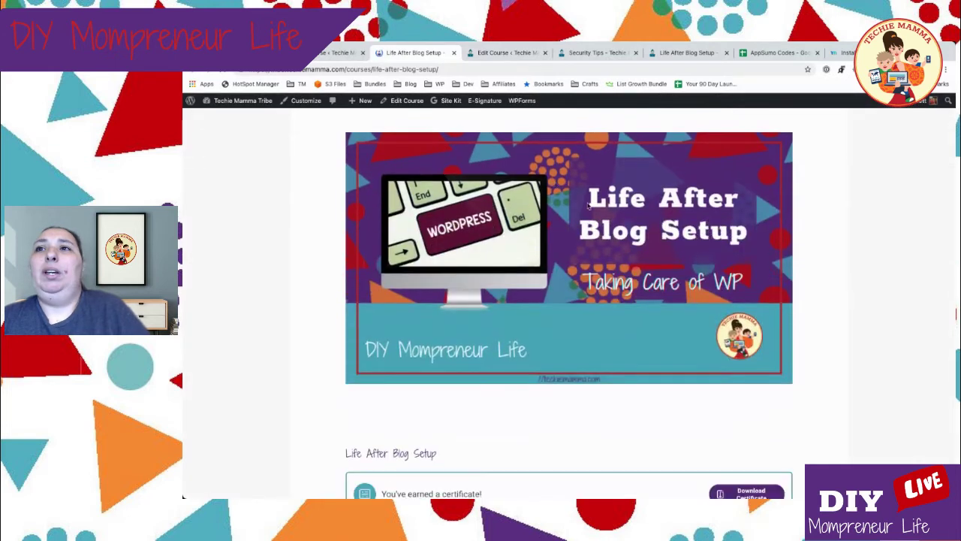
{"action": "scroll", "coordinate": [555, 185], "scroll_direction": "down", "scroll_amount": 1}
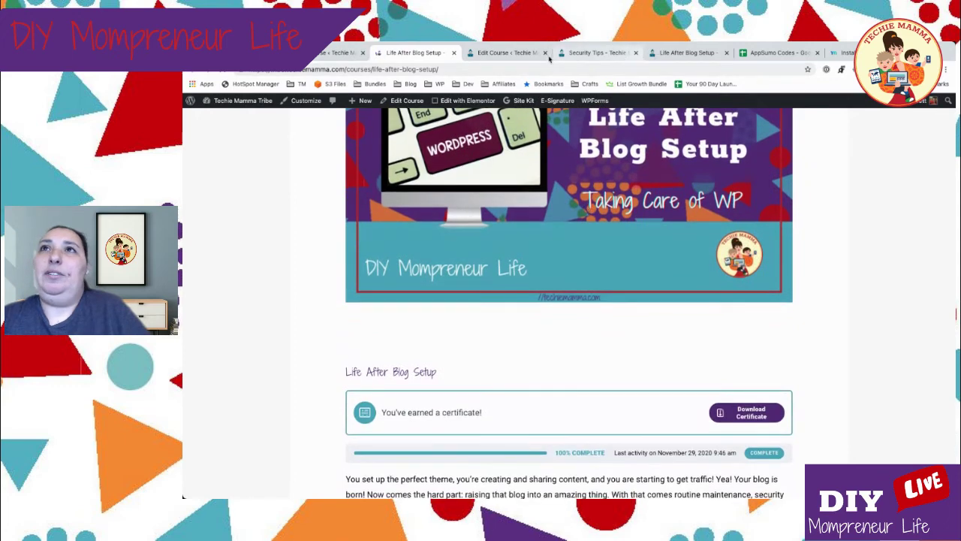
Open the Security Tips lesson from the MemberPress Course Content section and expand its featured image setting.
{"action": "left_click", "coordinate": [517, 52]}
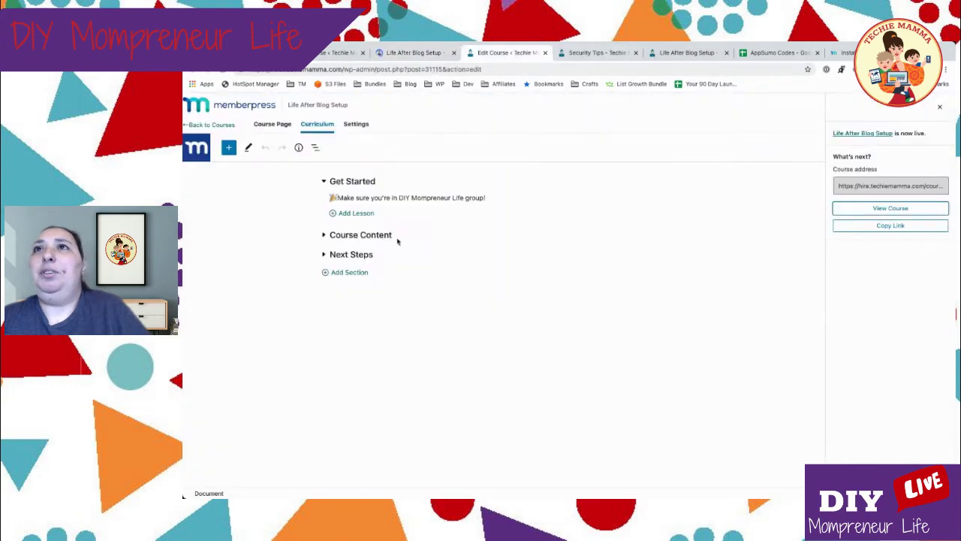
{"action": "left_click", "coordinate": [324, 234]}
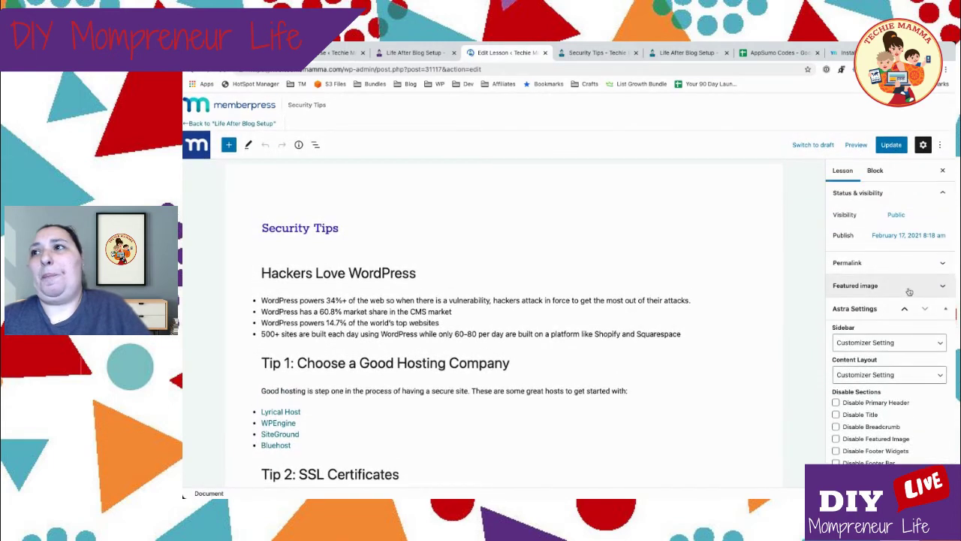
{"action": "left_click", "coordinate": [907, 287]}
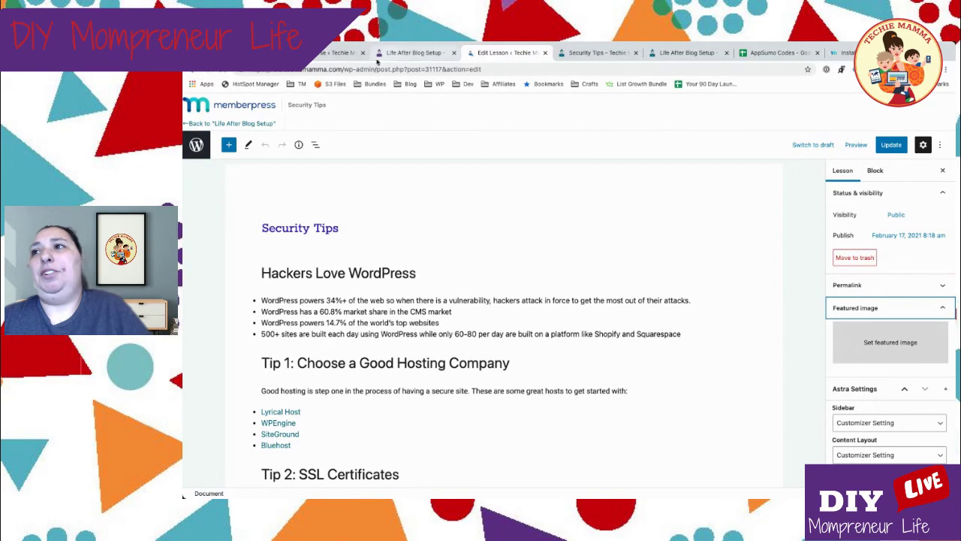
Review the lesson list on the live LearnDash course page and open its Security Tips lesson.
{"action": "left_click", "coordinate": [353, 53]}
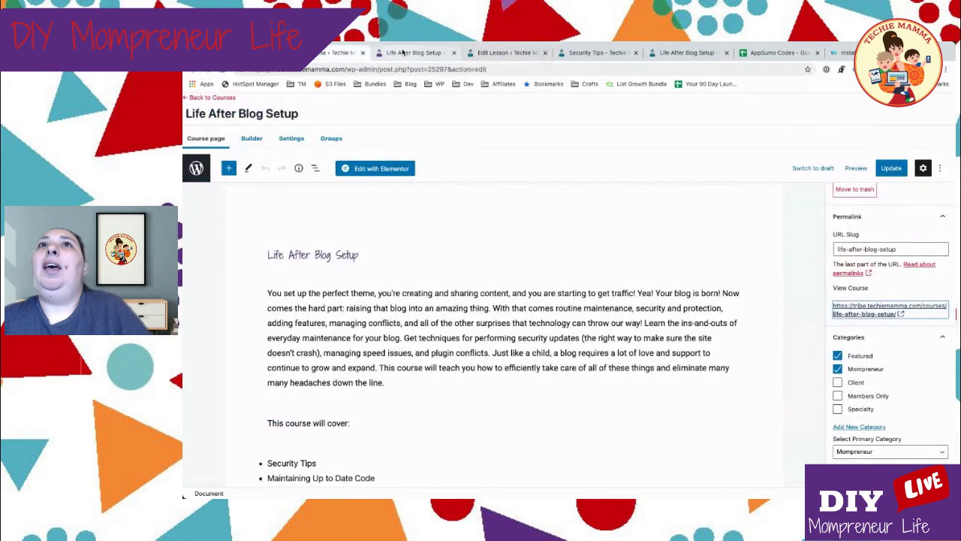
{"action": "left_click", "coordinate": [396, 52]}
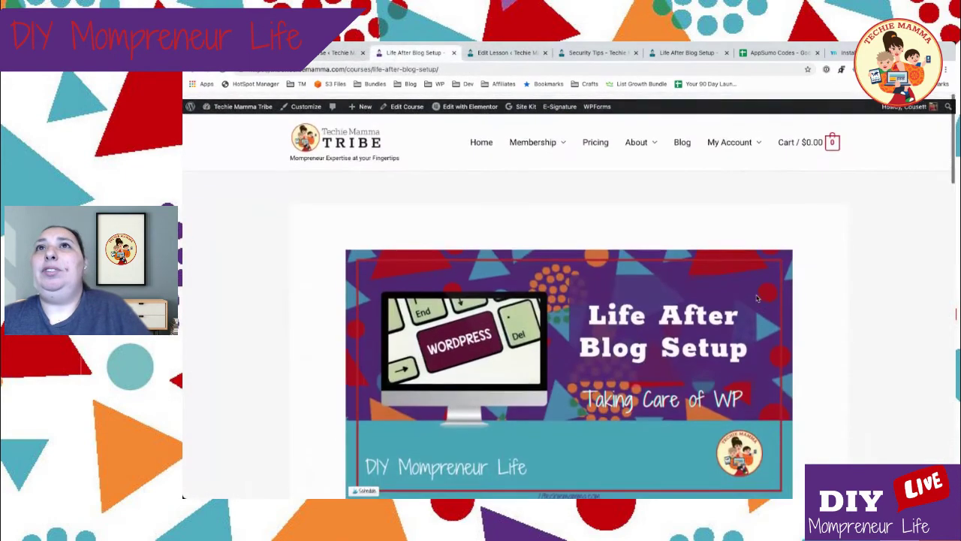
{"action": "scroll", "coordinate": [758, 298], "scroll_direction": "down", "scroll_amount": 9}
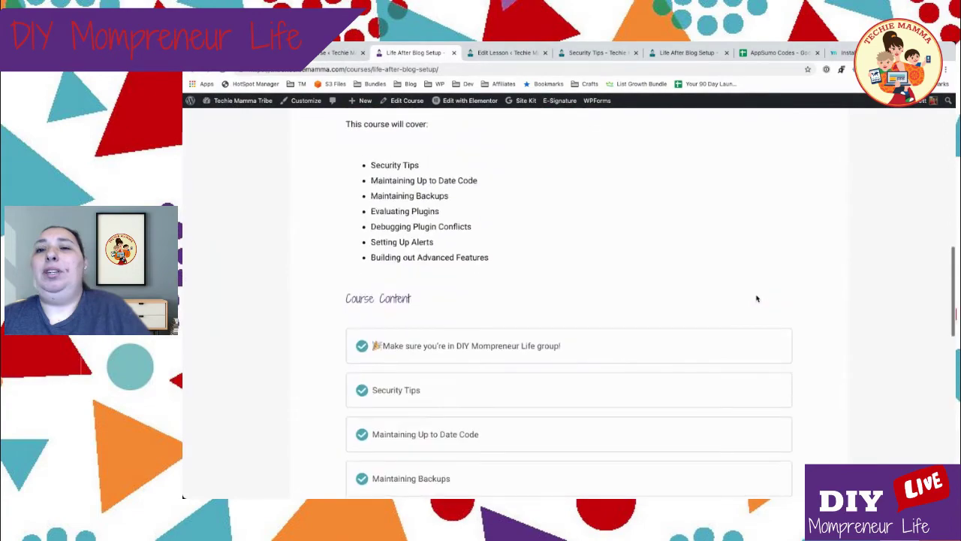
{"action": "scroll", "coordinate": [757, 299], "scroll_direction": "down", "scroll_amount": 5}
{"action": "scroll", "coordinate": [757, 299], "scroll_direction": "up", "scroll_amount": 8}
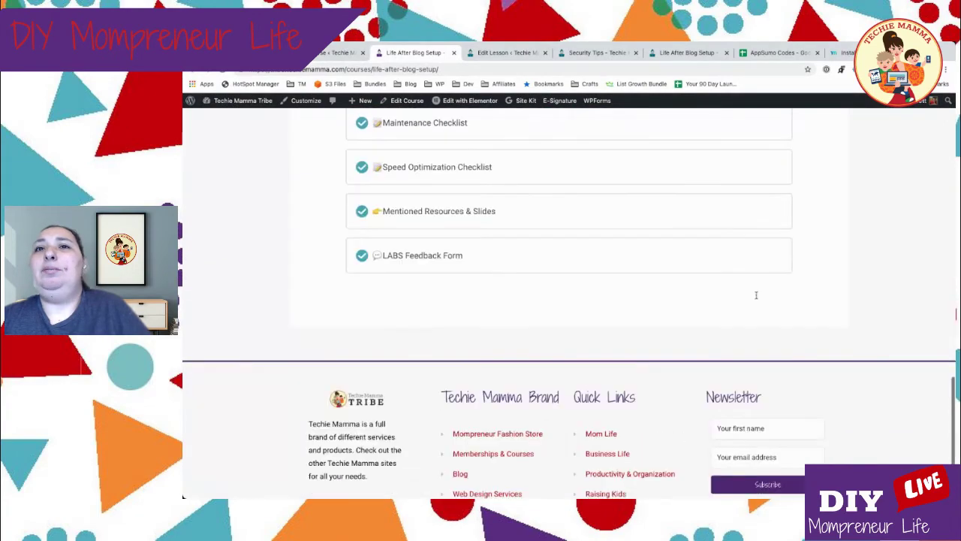
{"action": "scroll", "coordinate": [757, 299], "scroll_direction": "up", "scroll_amount": 1}
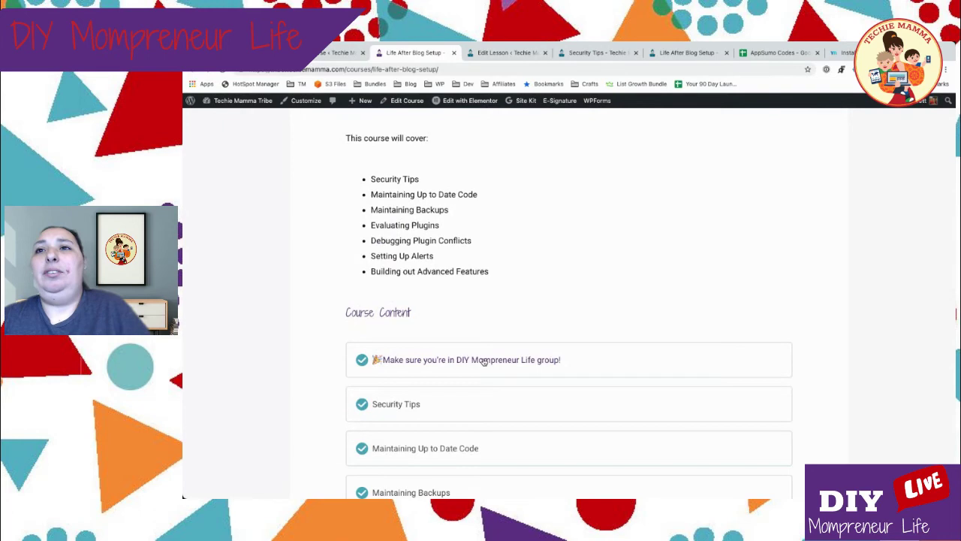
{"action": "scroll", "coordinate": [447, 341], "scroll_direction": "down", "scroll_amount": 2}
{"action": "left_click", "coordinate": [392, 310]}
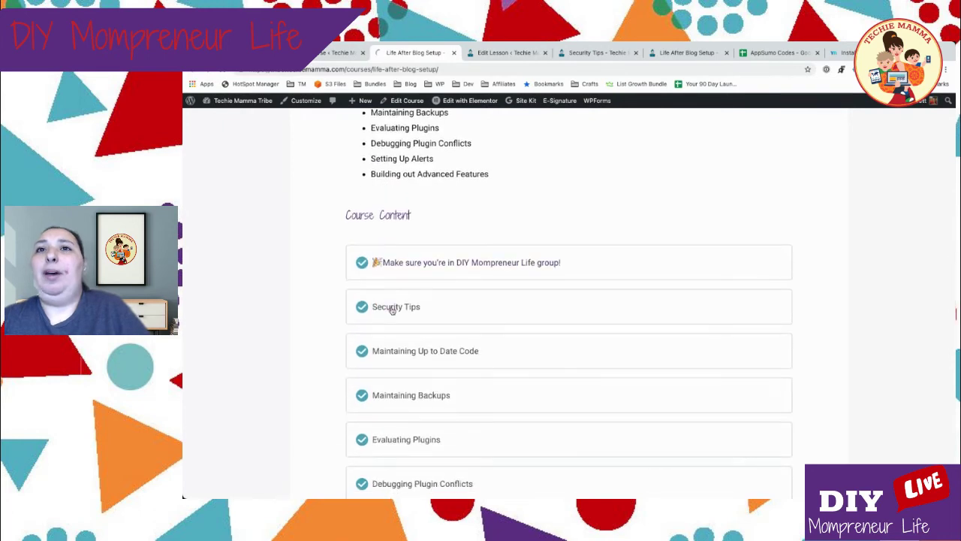
{"action": "left_click", "coordinate": [522, 315]}
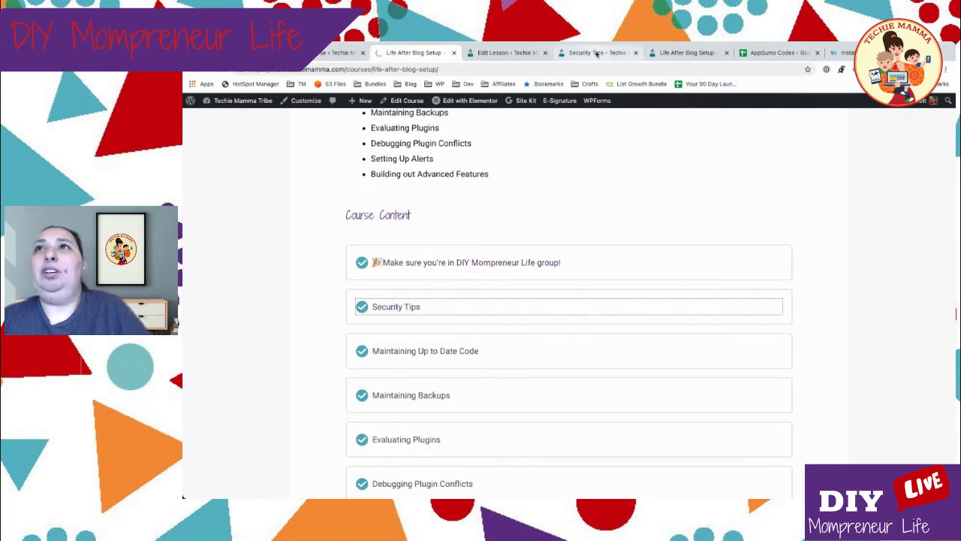
Compare the layout and lesson navigation of the live Security Tips lesson in MemberPress and LearnDash.
{"action": "left_click", "coordinate": [597, 54]}
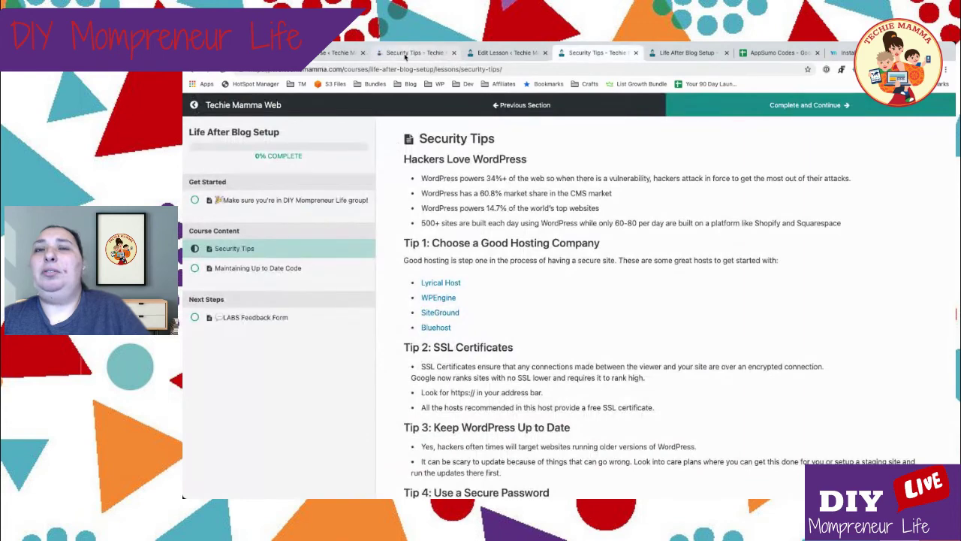
{"action": "left_click", "coordinate": [405, 55]}
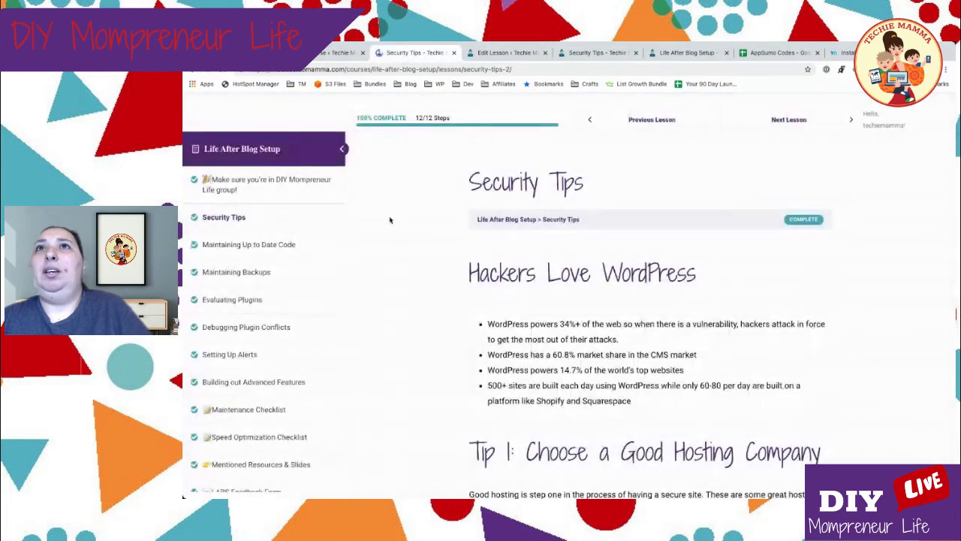
{"action": "scroll", "coordinate": [434, 205], "scroll_direction": "down", "scroll_amount": 2}
{"action": "scroll", "coordinate": [434, 206], "scroll_direction": "up", "scroll_amount": 2}
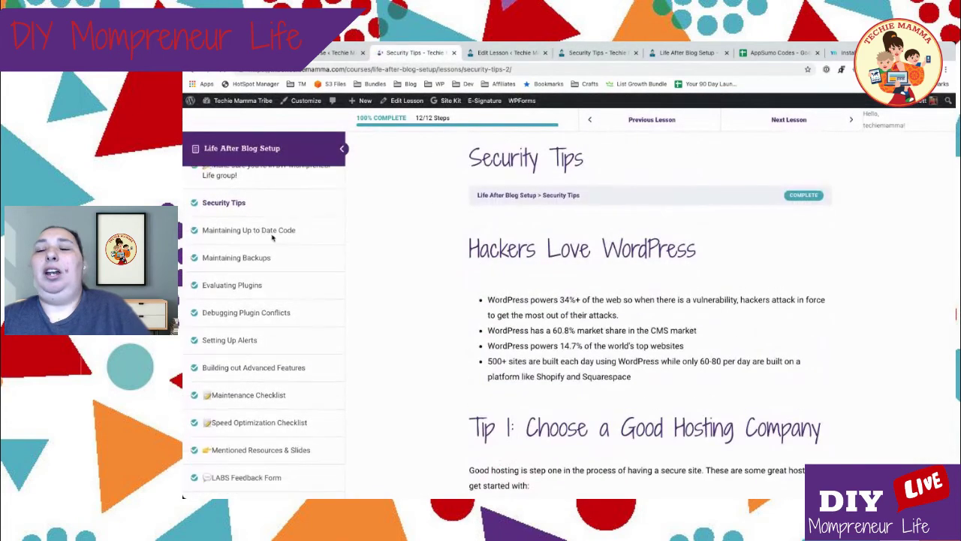
{"action": "scroll", "coordinate": [382, 206], "scroll_direction": "down", "scroll_amount": 10}
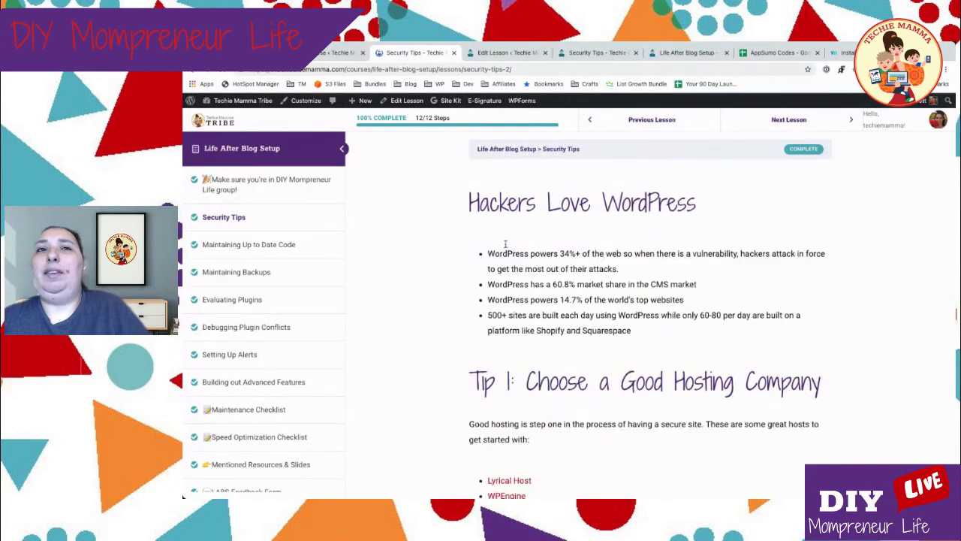
Compare the heading fonts and text styling of the tips in the MemberPress and LearnDash versions of the Security Tips lesson.
{"action": "left_click", "coordinate": [598, 52]}
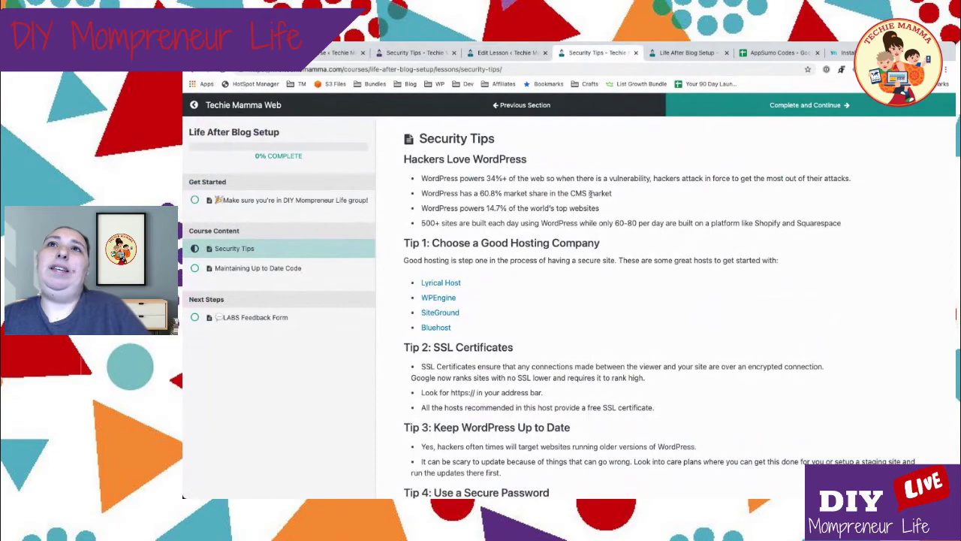
{"action": "scroll", "coordinate": [593, 197], "scroll_direction": "down", "scroll_amount": 6}
{"action": "scroll", "coordinate": [606, 205], "scroll_direction": "up", "scroll_amount": 3}
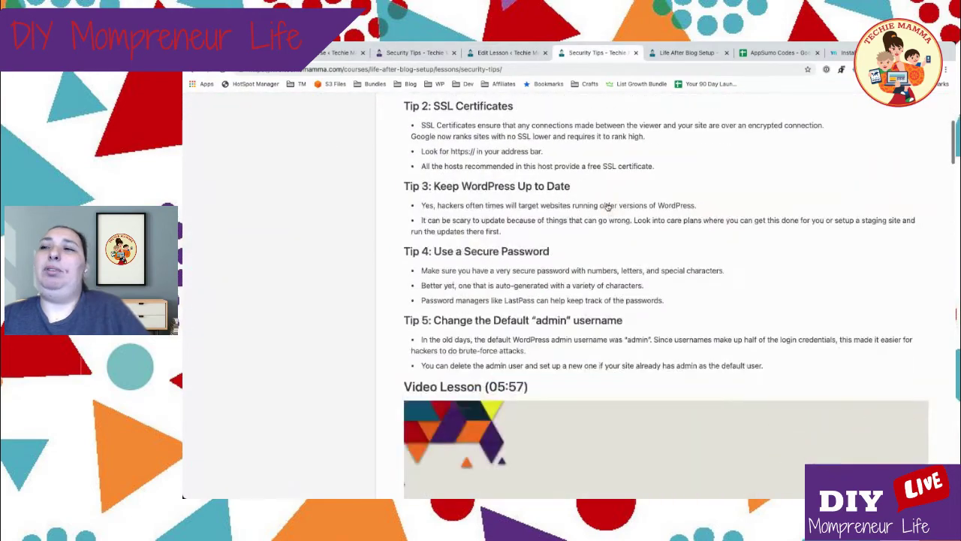
{"action": "scroll", "coordinate": [608, 205], "scroll_direction": "up", "scroll_amount": 3}
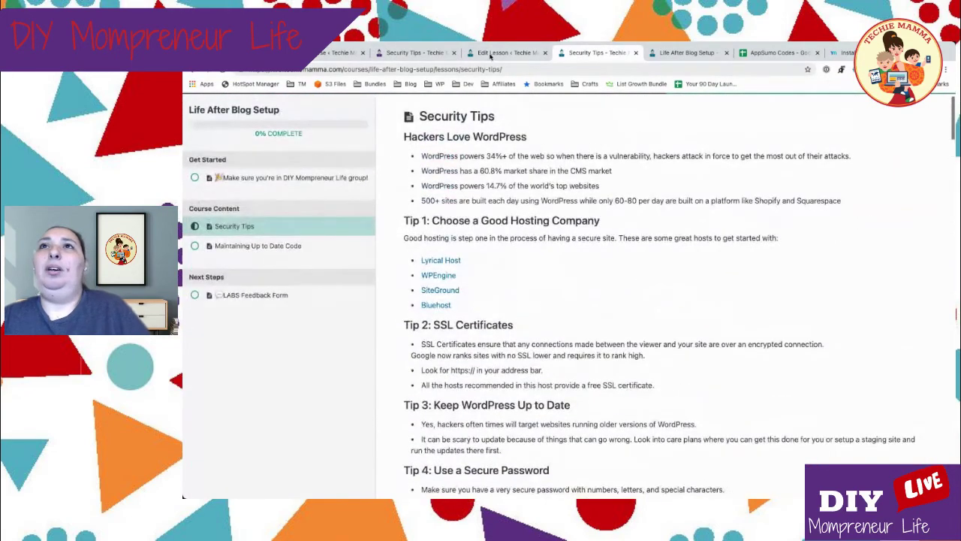
{"action": "left_click", "coordinate": [432, 57]}
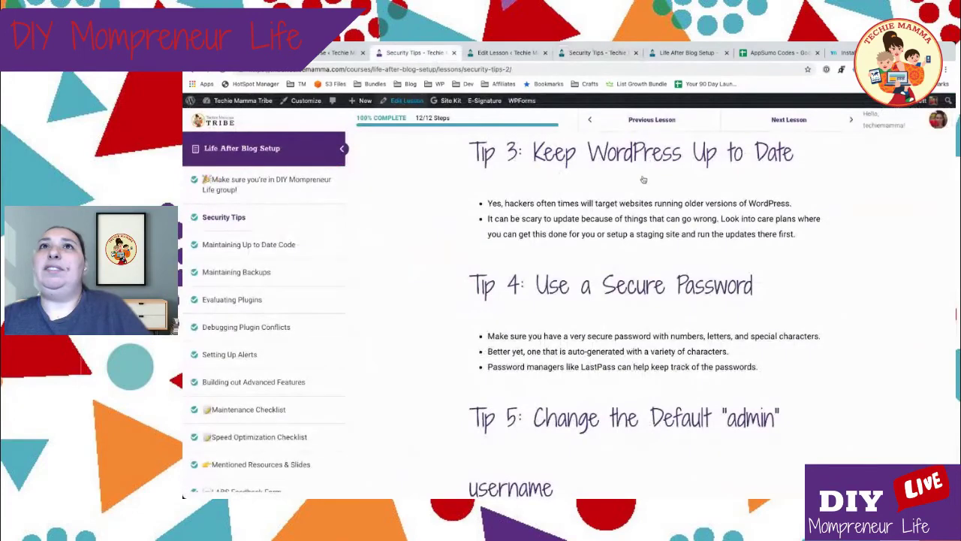
{"action": "scroll", "coordinate": [509, 178], "scroll_direction": "up", "scroll_amount": 5}
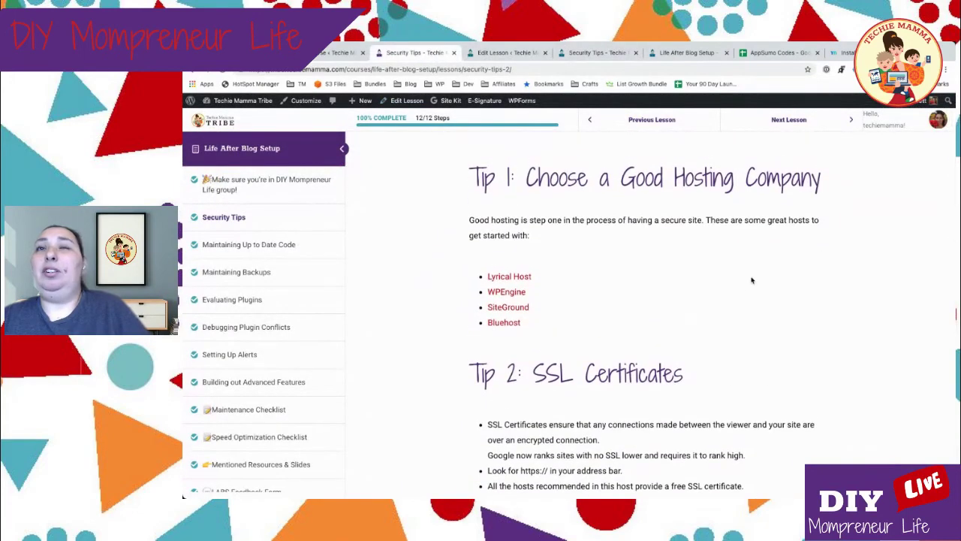
{"action": "scroll", "coordinate": [735, 288], "scroll_direction": "down", "scroll_amount": 6}
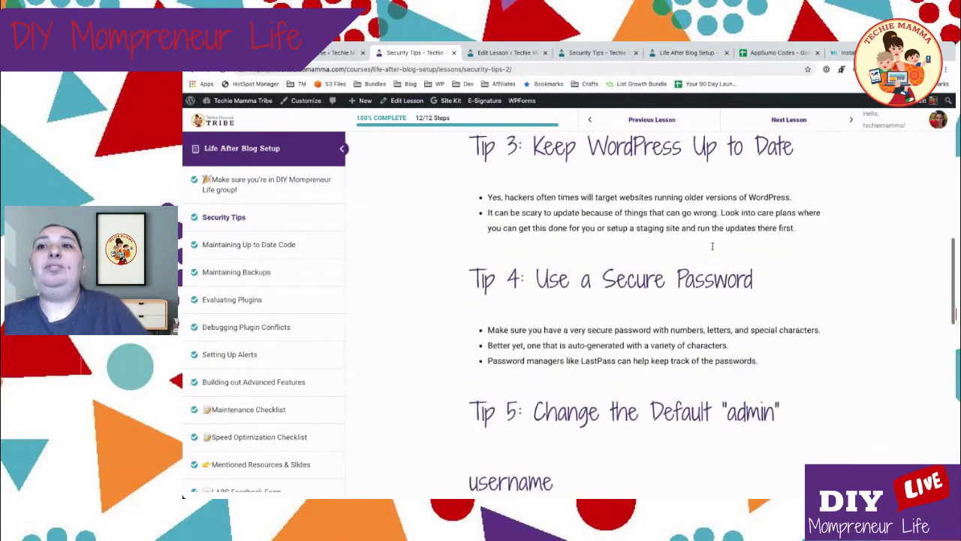
{"action": "scroll", "coordinate": [714, 250], "scroll_direction": "down", "scroll_amount": 1}
{"action": "scroll", "coordinate": [699, 252], "scroll_direction": "up", "scroll_amount": 5}
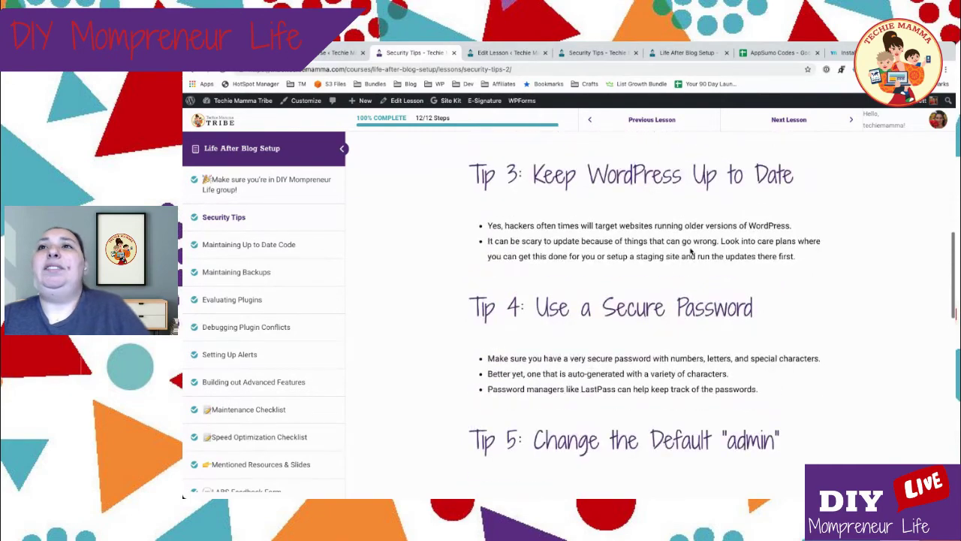
{"action": "scroll", "coordinate": [688, 253], "scroll_direction": "up", "scroll_amount": 3}
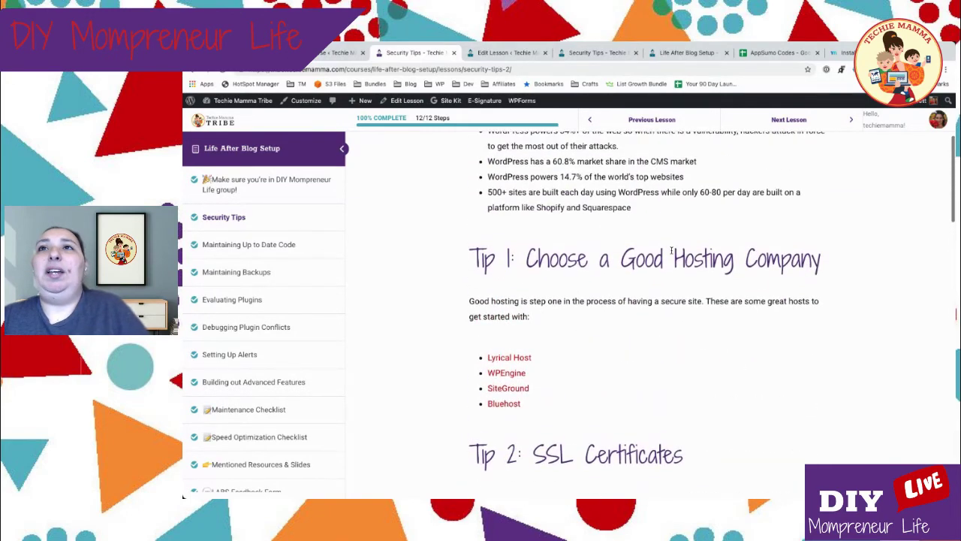
Examine the headings, video and transcript of the live MemberPress Security Tips lesson and its Course Content and Next Steps sections.
{"action": "left_click", "coordinate": [597, 53]}
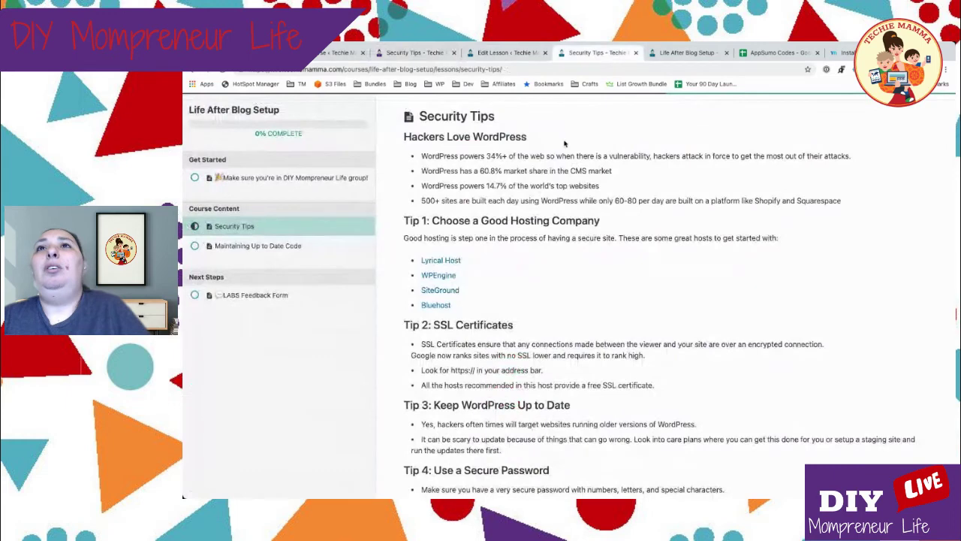
{"action": "scroll", "coordinate": [409, 153], "scroll_direction": "down", "scroll_amount": 1}
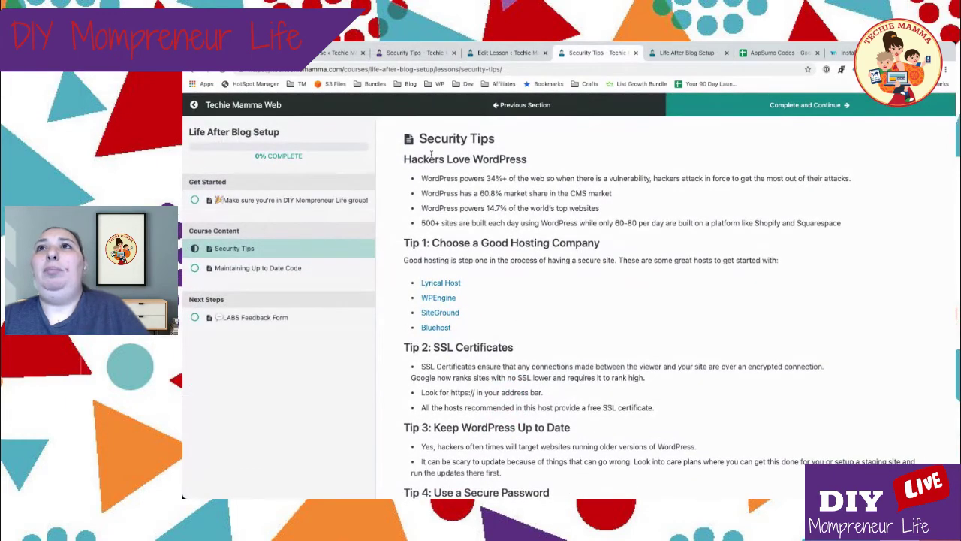
{"action": "left_click_drag", "start_coordinate": [406, 160], "coordinate": [556, 160]}
{"action": "scroll", "coordinate": [561, 160], "scroll_direction": "down", "scroll_amount": 10}
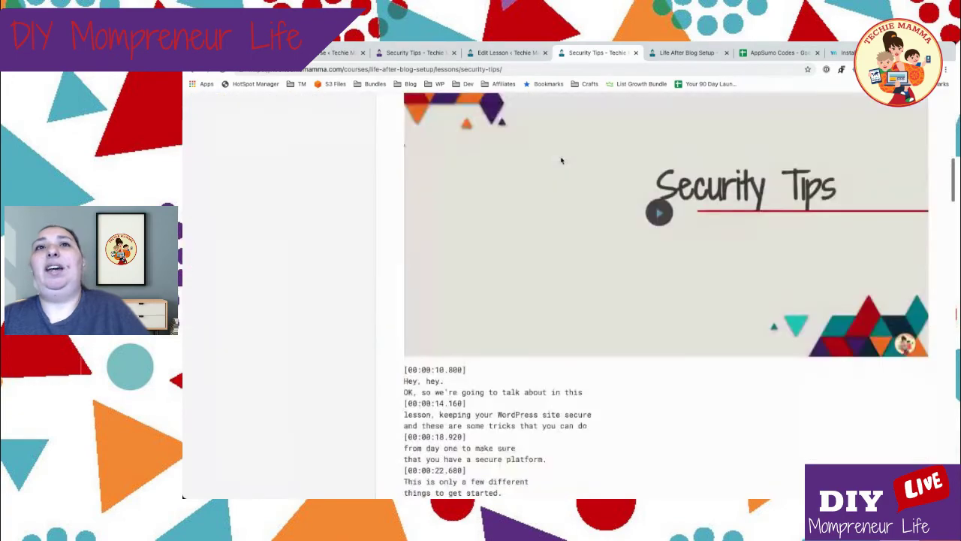
{"action": "scroll", "coordinate": [562, 160], "scroll_direction": "up", "scroll_amount": 20}
{"action": "scroll", "coordinate": [561, 160], "scroll_direction": "up", "scroll_amount": 3}
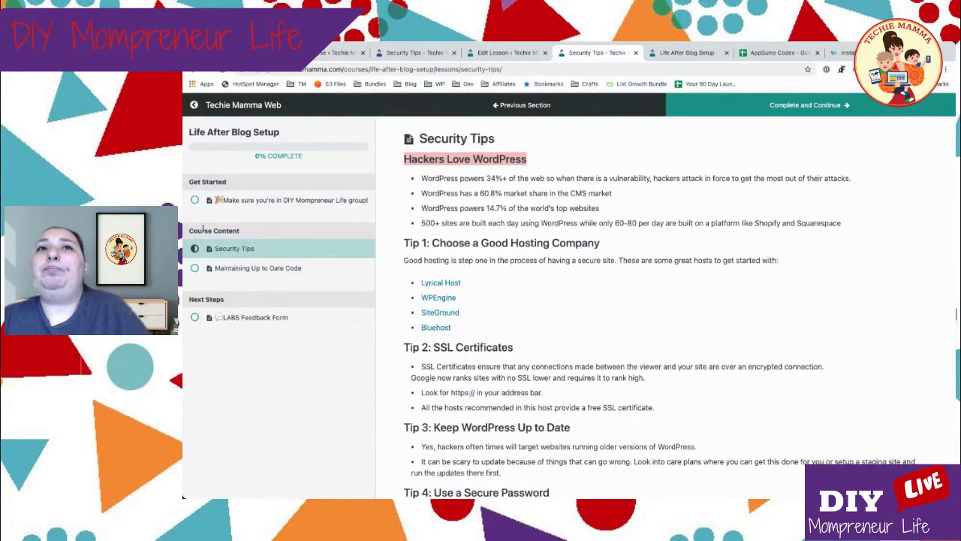
{"action": "left_click_drag", "start_coordinate": [191, 229], "coordinate": [269, 229]}
{"action": "left_click_drag", "start_coordinate": [193, 299], "coordinate": [245, 302]}
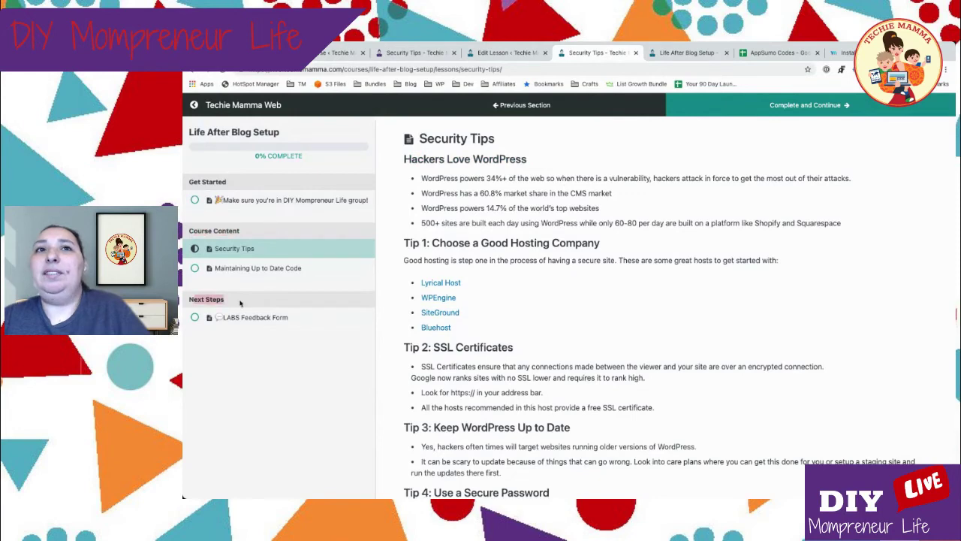
{"action": "scroll", "coordinate": [321, 348], "scroll_direction": "down", "scroll_amount": 2}
{"action": "scroll", "coordinate": [321, 347], "scroll_direction": "up", "scroll_amount": 2}
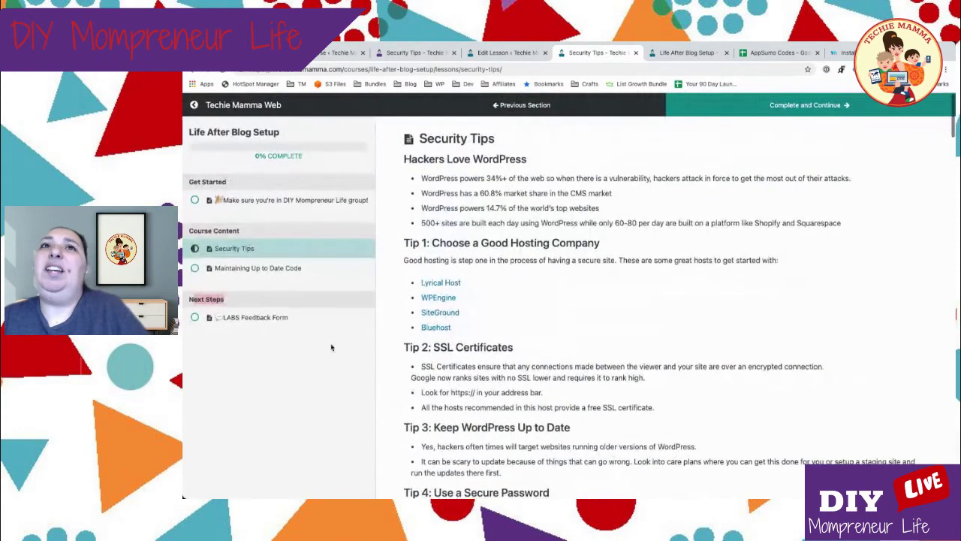
{"action": "left_click", "coordinate": [540, 209]}
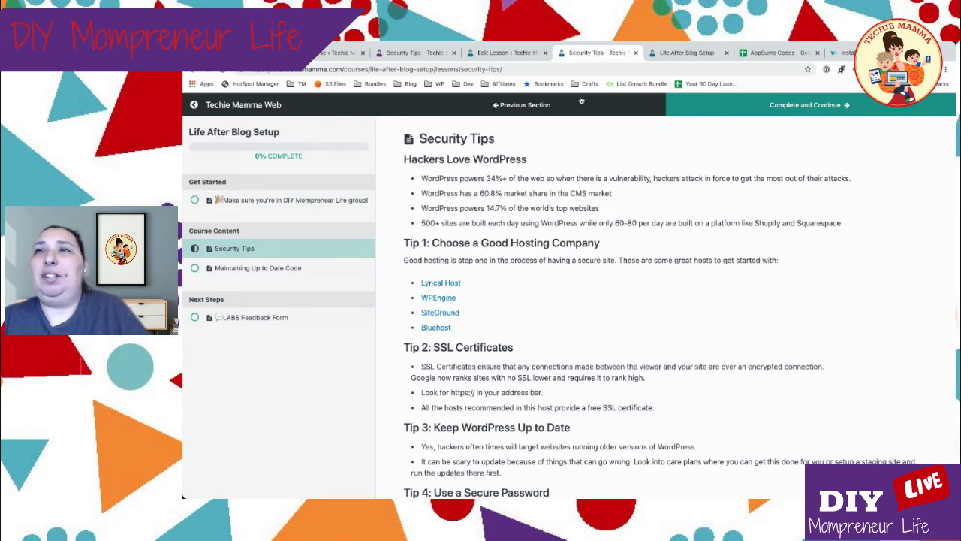
Go from the MemberPress lesson to the Techie Mamma Web home page and look over its design.
{"action": "left_click", "coordinate": [235, 106]}
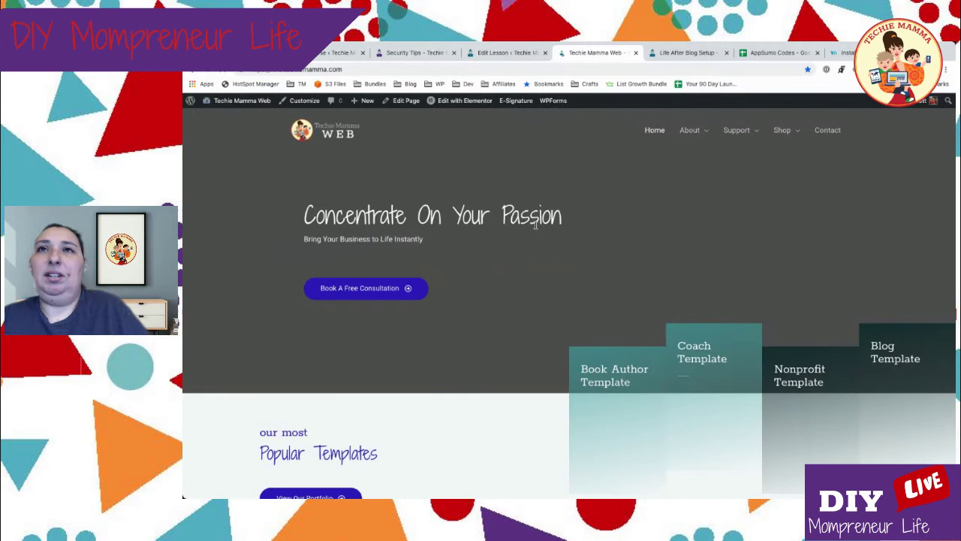
{"action": "scroll", "coordinate": [544, 224], "scroll_direction": "down", "scroll_amount": 10}
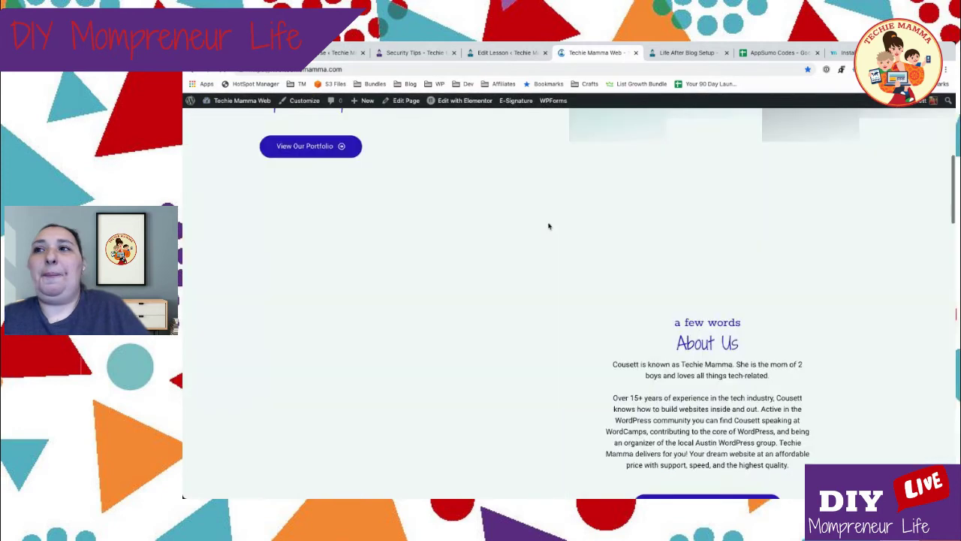
{"action": "scroll", "coordinate": [543, 221], "scroll_direction": "up", "scroll_amount": 10}
Open the Techie Mamma Web dashboard and review the MemberPress memberships list and the features MemberPress offers.
{"action": "mouse_move", "coordinate": [236, 104]}
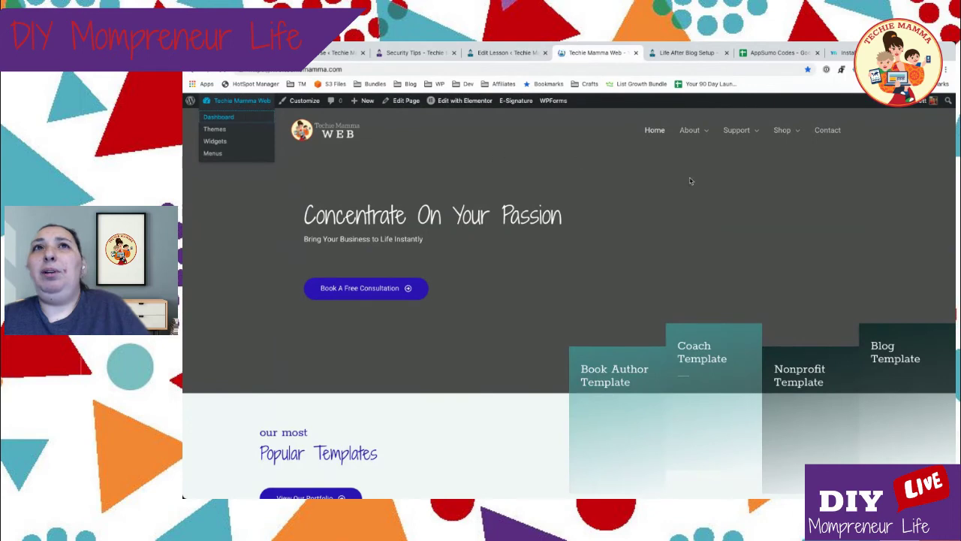
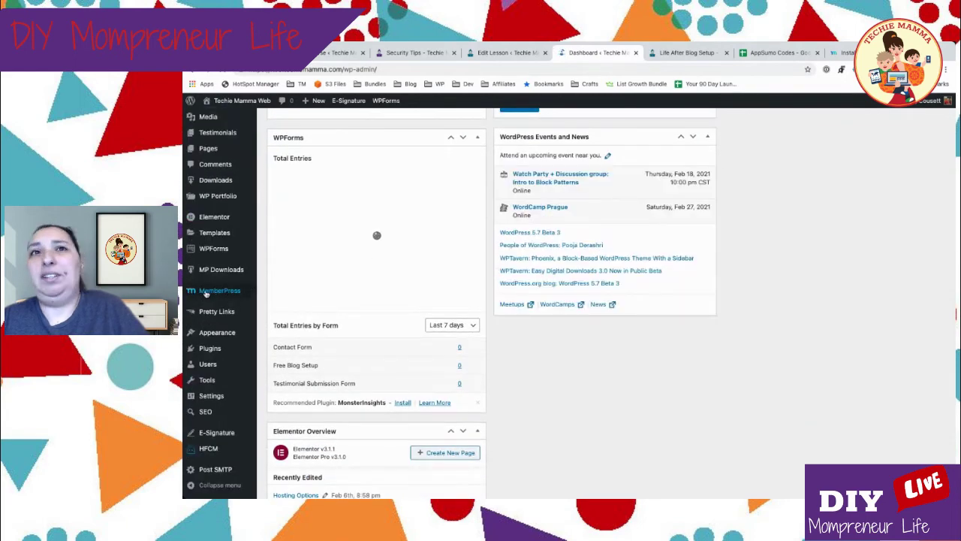
{"action": "left_click", "coordinate": [212, 292]}
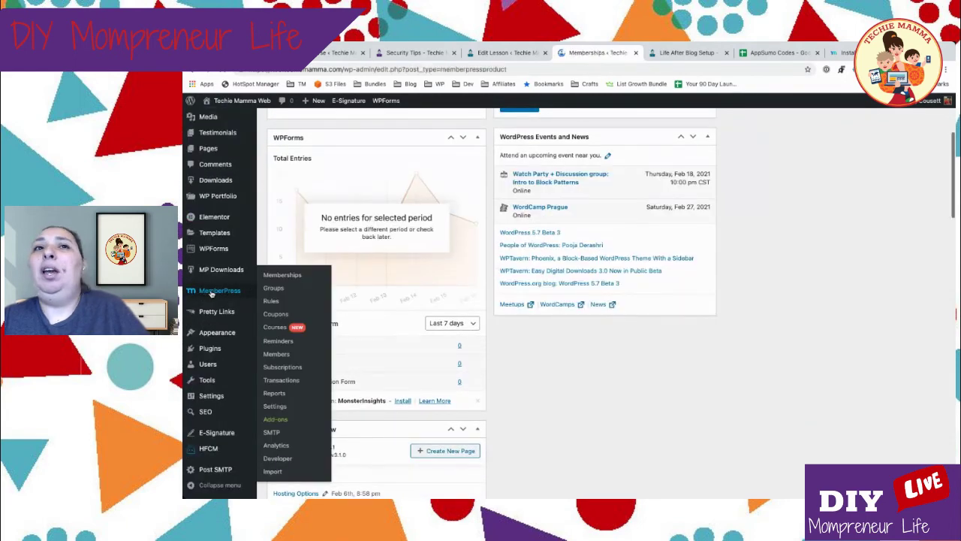
{"action": "scroll", "coordinate": [225, 293], "scroll_direction": "down", "scroll_amount": 1}
{"action": "scroll", "coordinate": [226, 293], "scroll_direction": "down", "scroll_amount": 1}
{"action": "scroll", "coordinate": [225, 293], "scroll_direction": "up", "scroll_amount": 2}
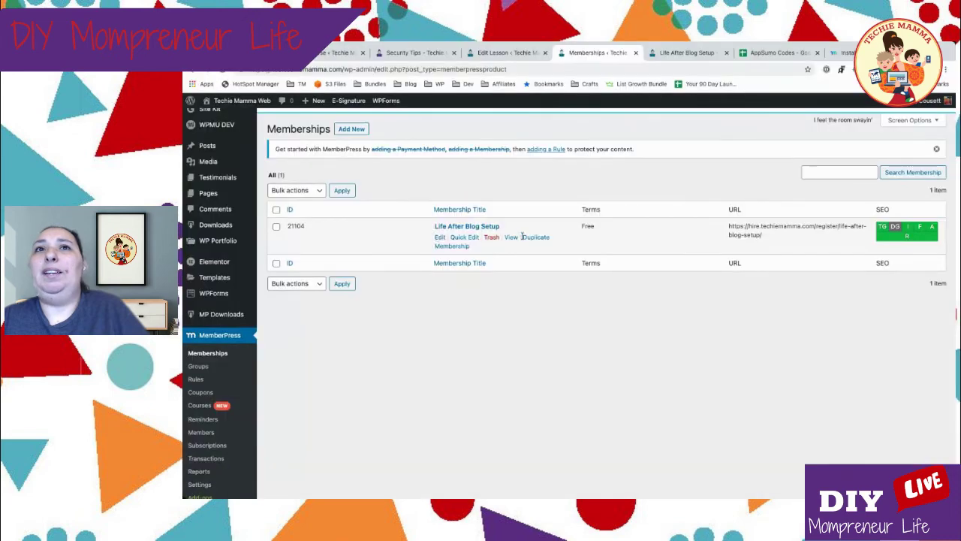
{"action": "scroll", "coordinate": [473, 303], "scroll_direction": "down", "scroll_amount": 2}
{"action": "scroll", "coordinate": [473, 304], "scroll_direction": "down", "scroll_amount": 1}
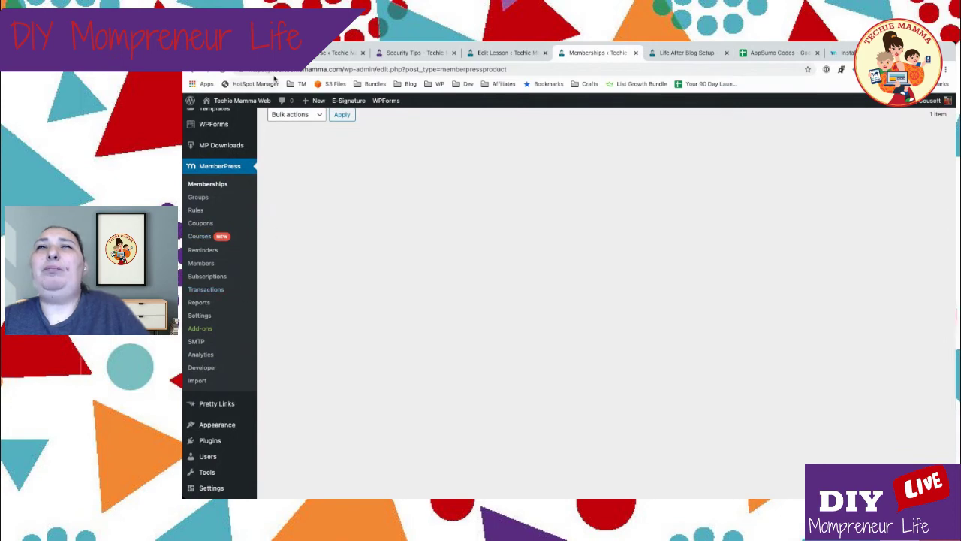
Switch to the live LearnDash lesson and open the admin dashboard of the Techie Mamma Tribe site.
{"action": "left_click", "coordinate": [338, 52]}
{"action": "left_click", "coordinate": [414, 52]}
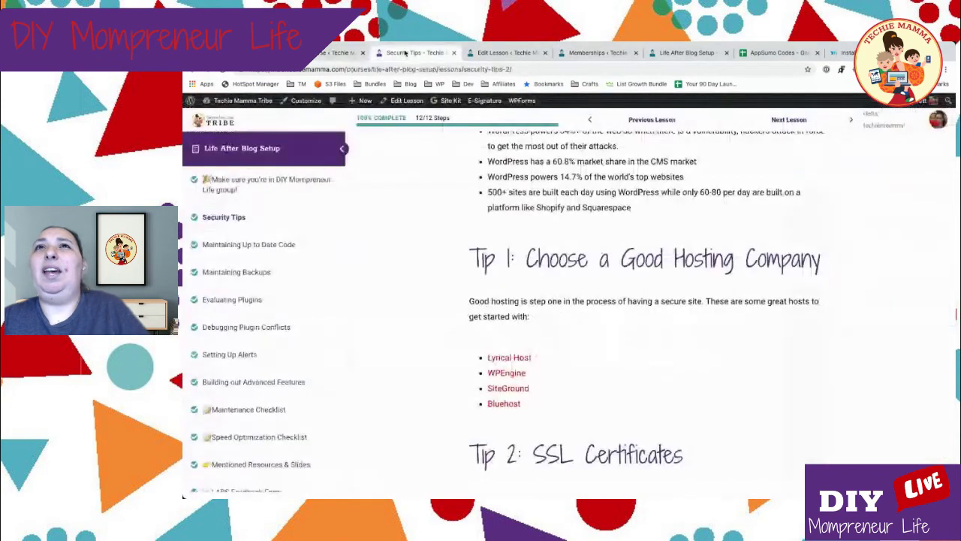
{"action": "mouse_move", "coordinate": [235, 103]}
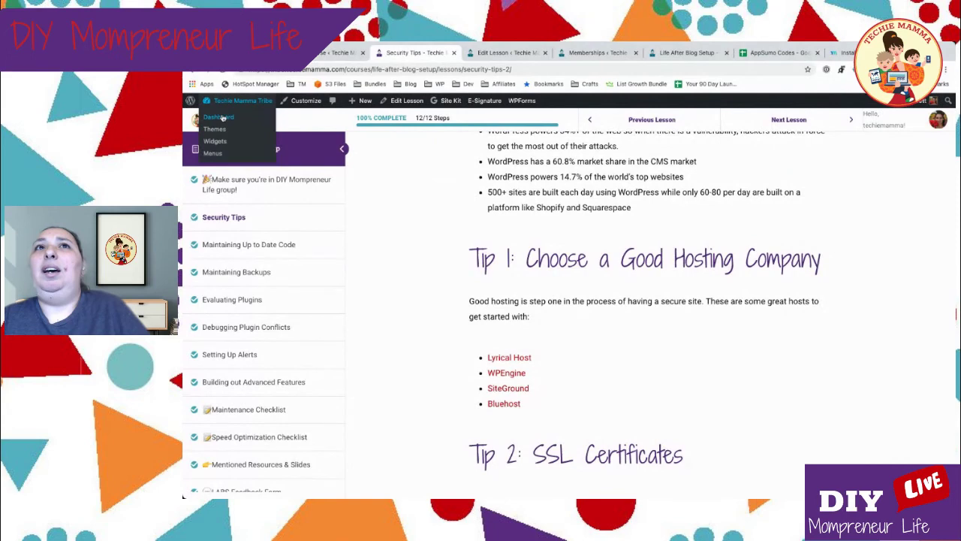
{"action": "left_click", "coordinate": [234, 102]}
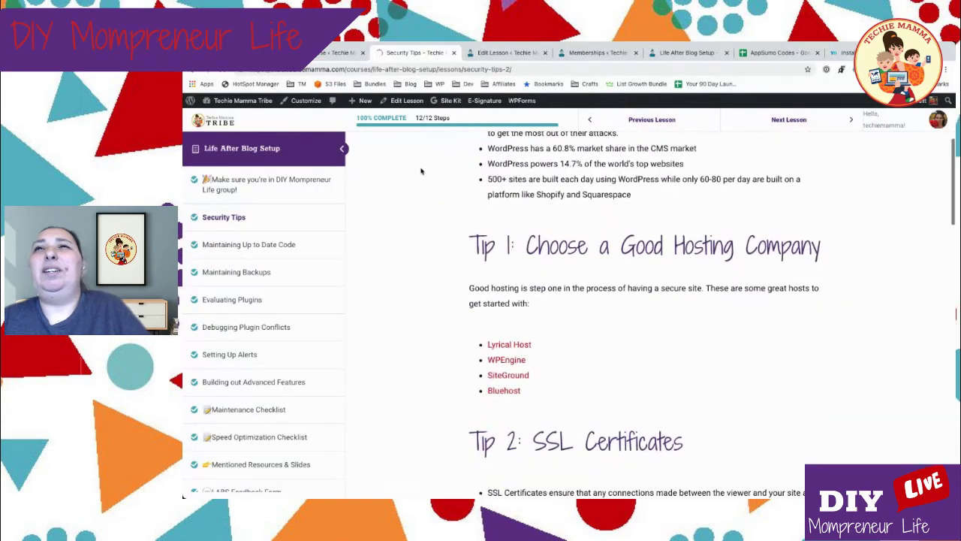
{"action": "scroll", "coordinate": [421, 171], "scroll_direction": "down", "scroll_amount": 2}
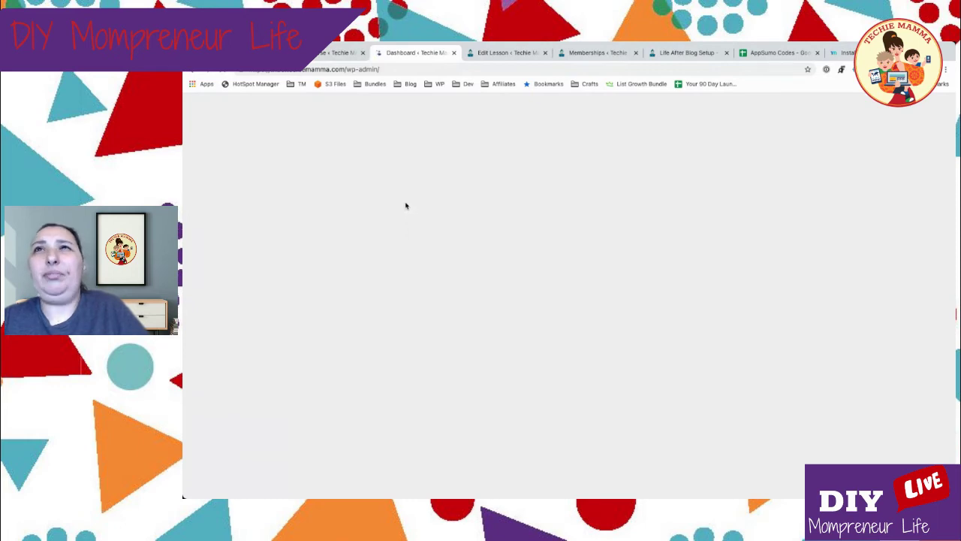
{"action": "scroll", "coordinate": [316, 187], "scroll_direction": "down", "scroll_amount": 1}
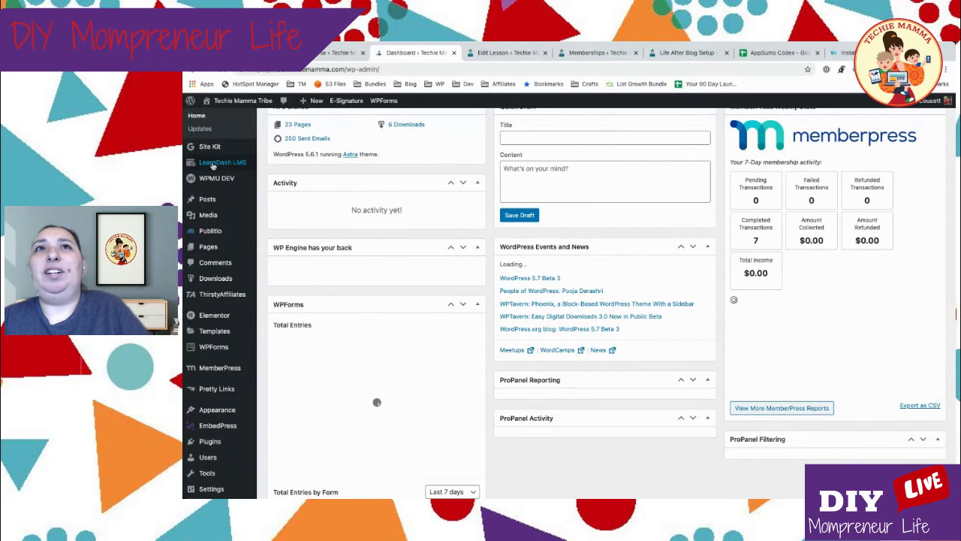
Open the LearnDash LMS overview and review its available features, including quizzes, certificates and assignments.
{"action": "mouse_move", "coordinate": [214, 166]}
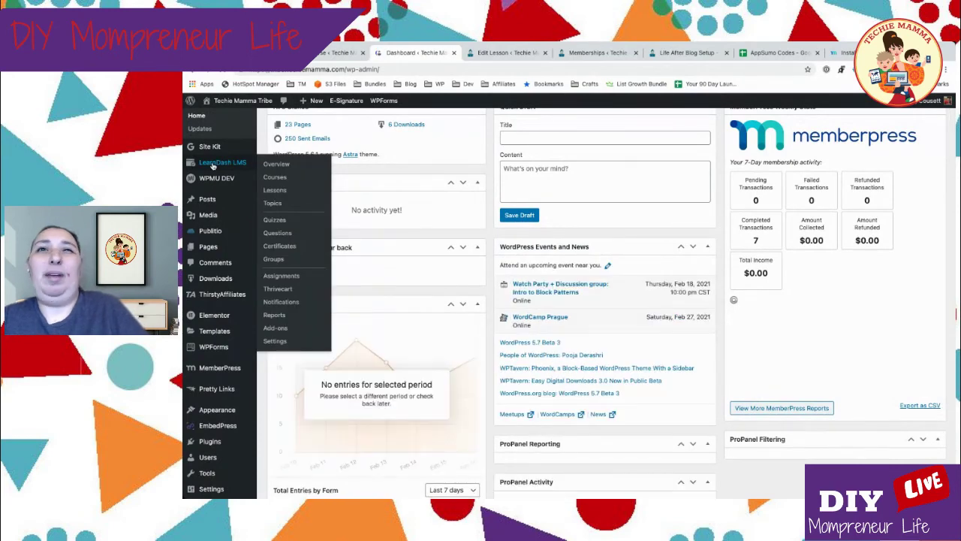
{"action": "left_click", "coordinate": [216, 164]}
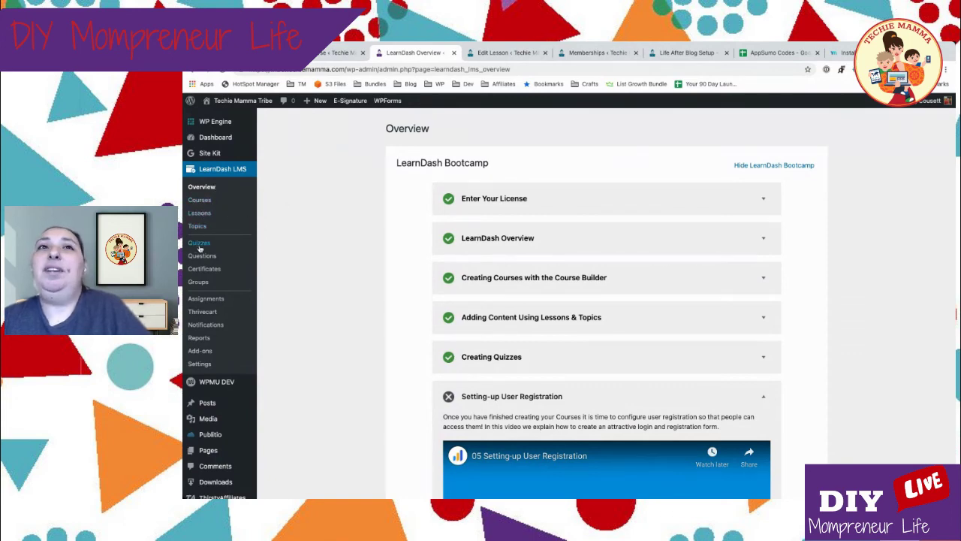
{"action": "scroll", "coordinate": [218, 239], "scroll_direction": "down", "scroll_amount": 1}
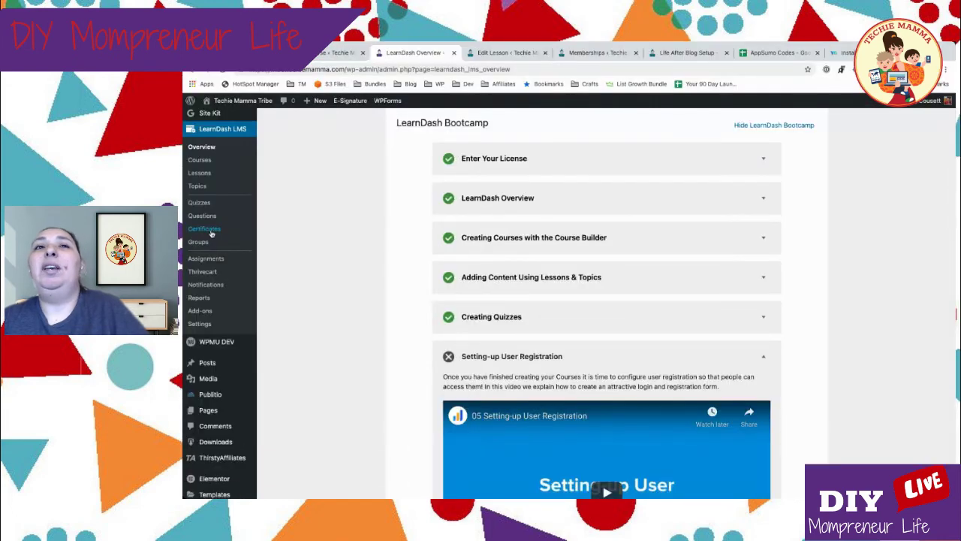
{"action": "scroll", "coordinate": [238, 243], "scroll_direction": "down", "scroll_amount": 1}
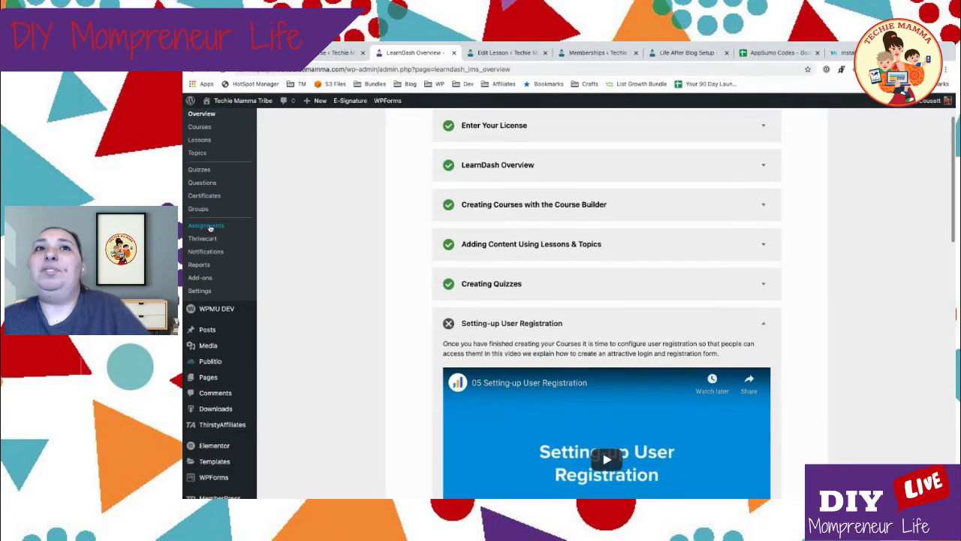
{"action": "scroll", "coordinate": [264, 226], "scroll_direction": "up", "scroll_amount": 2}
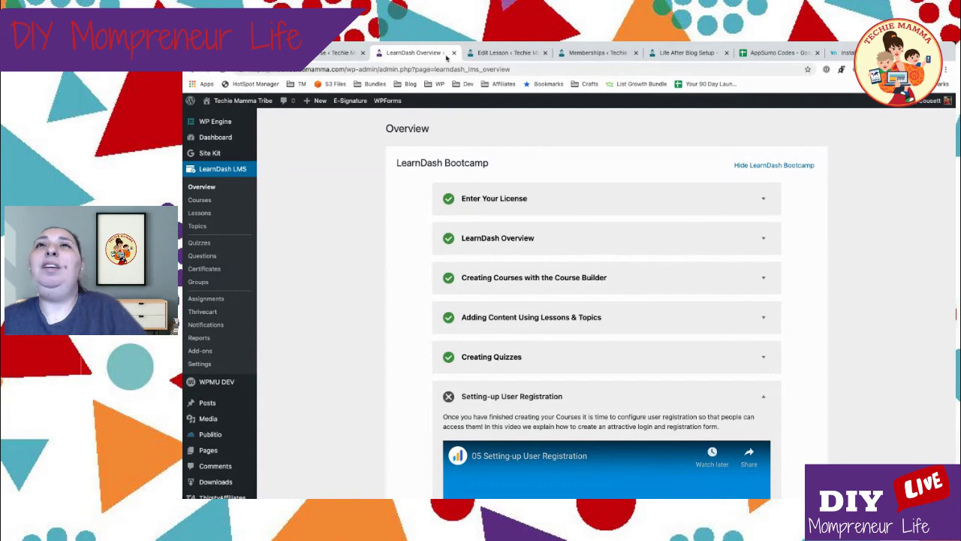
Return to the MemberPress memberships list and review the MemberPress features for comparison with LearnDash.
{"action": "left_click", "coordinate": [608, 54]}
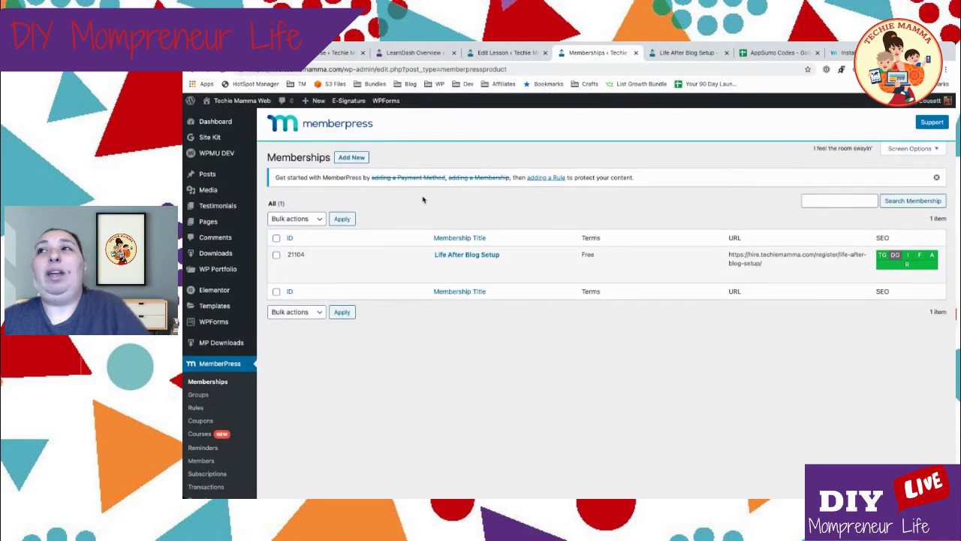
{"action": "scroll", "coordinate": [423, 200], "scroll_direction": "down", "scroll_amount": 5}
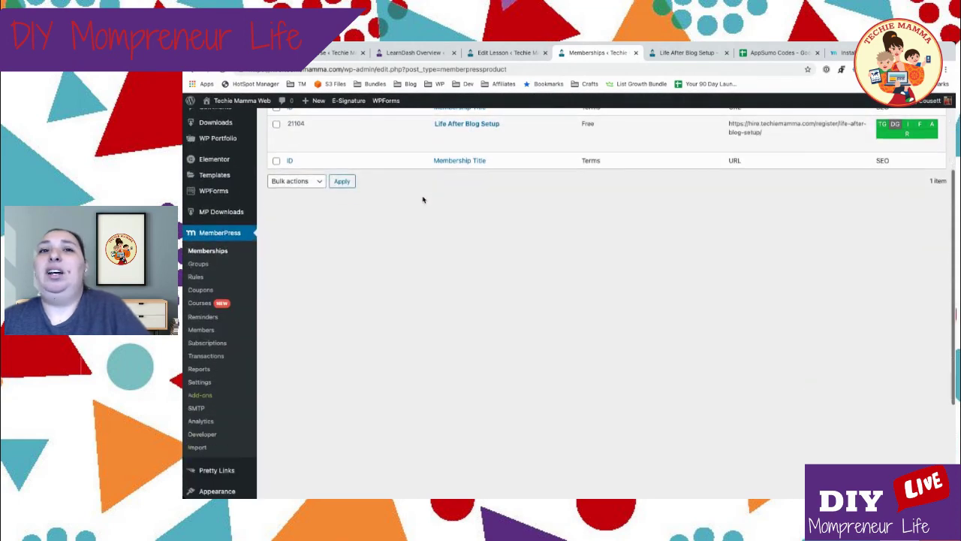
{"action": "scroll", "coordinate": [423, 199], "scroll_direction": "up", "scroll_amount": 5}
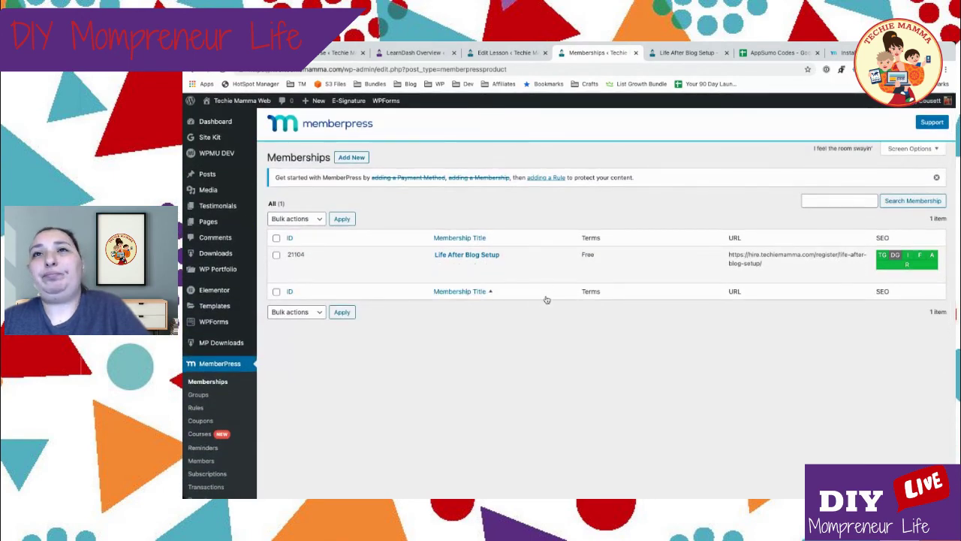
Open the MemberPress courses list, view the live Life After Blog Setup course page and review its overview and curriculum.
{"action": "scroll", "coordinate": [289, 354], "scroll_direction": "down", "scroll_amount": 1}
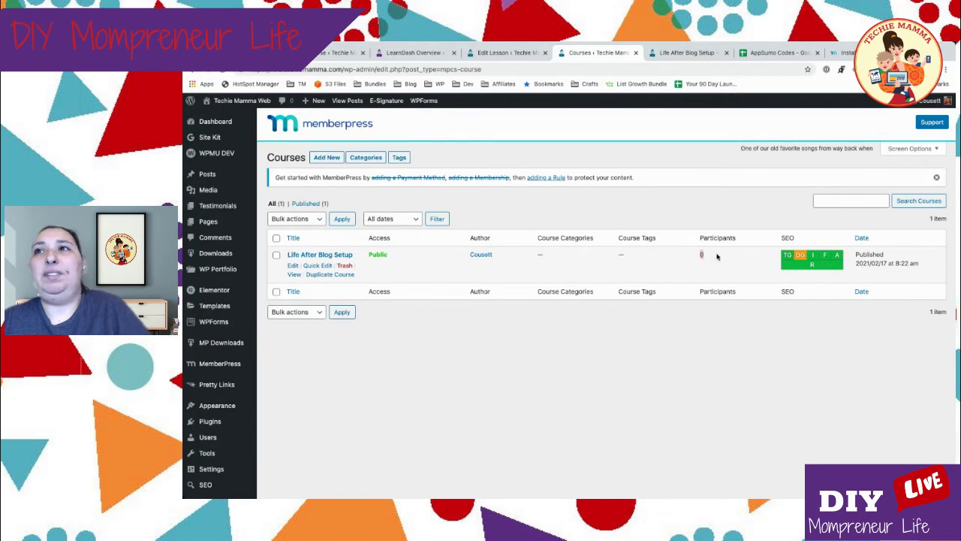
{"action": "left_click", "coordinate": [294, 275]}
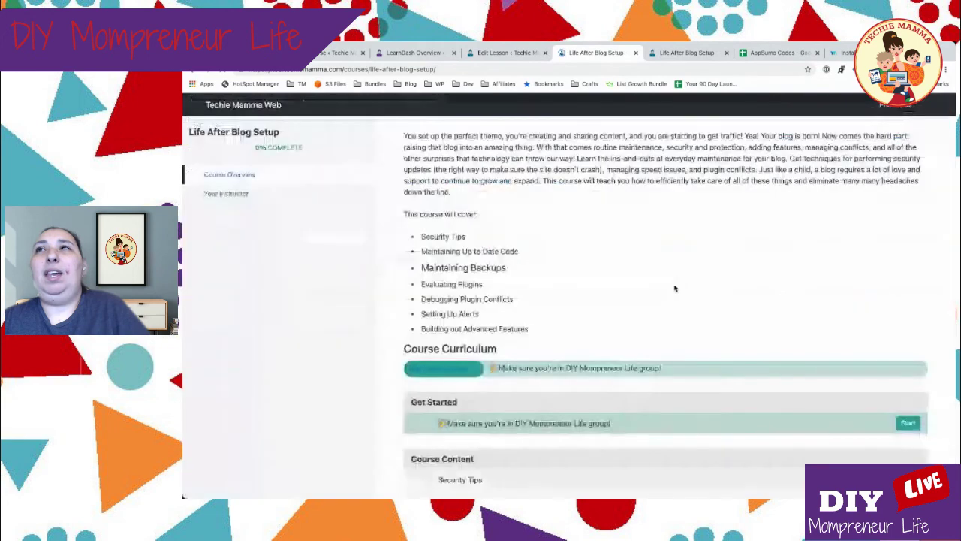
{"action": "scroll", "coordinate": [671, 287], "scroll_direction": "down", "scroll_amount": 2}
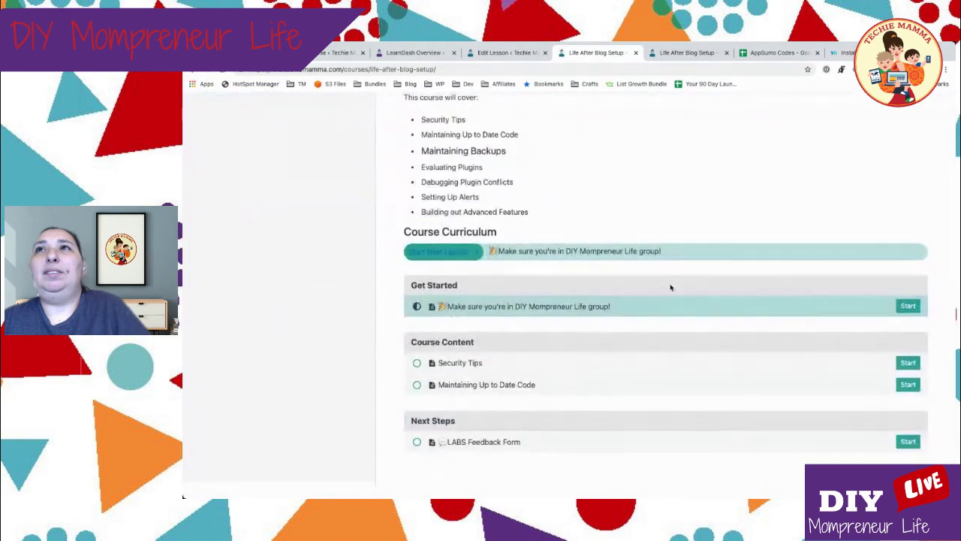
{"action": "scroll", "coordinate": [671, 288], "scroll_direction": "up", "scroll_amount": 2}
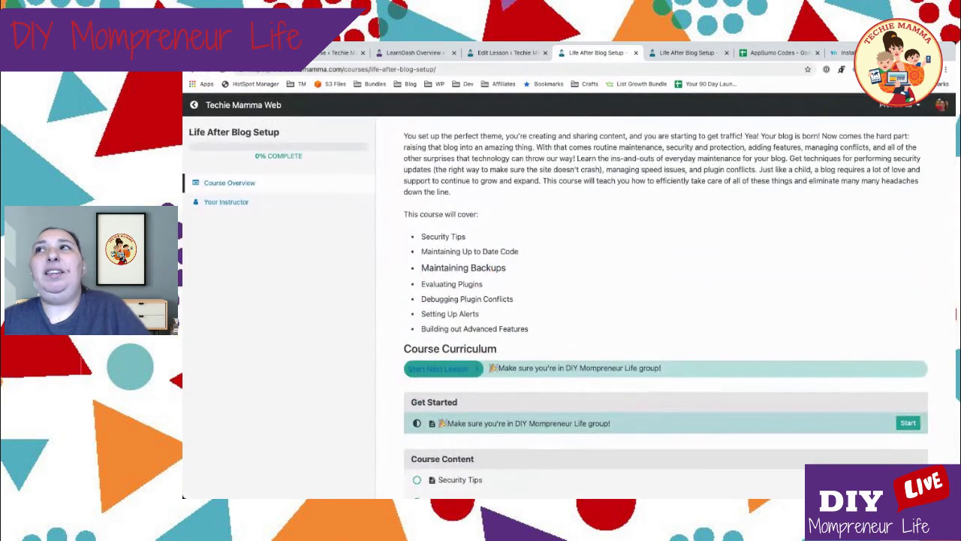
{"action": "mouse_move", "coordinate": [915, 109]}
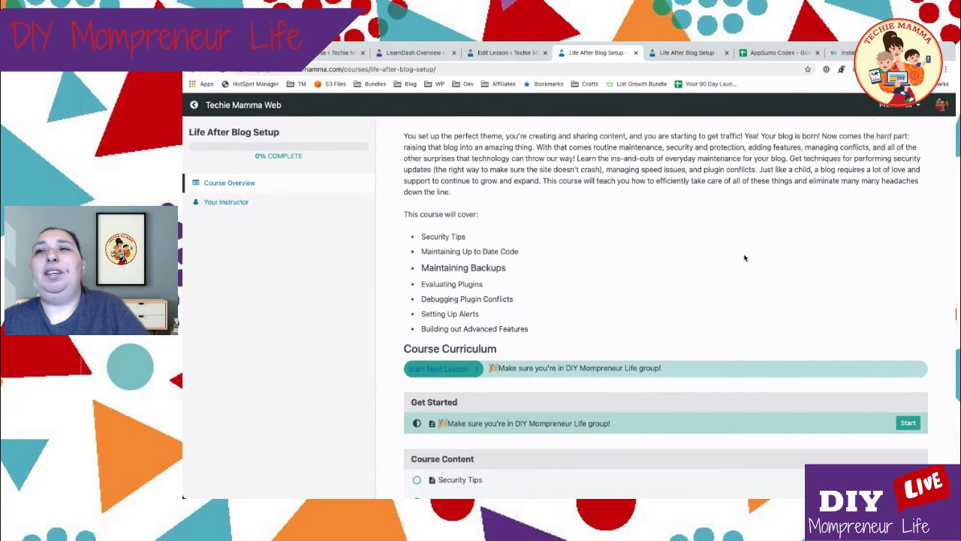
Open the live LearnDash course page from the Life After Blog Setup course editor and close the editor.
{"action": "left_click", "coordinate": [411, 53]}
{"action": "left_click", "coordinate": [330, 54]}
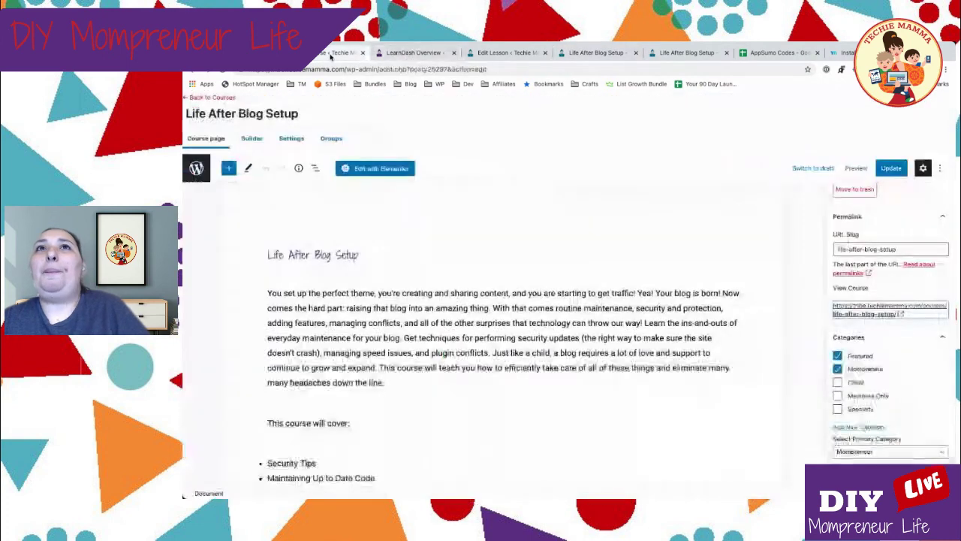
{"action": "left_click", "coordinate": [870, 314]}
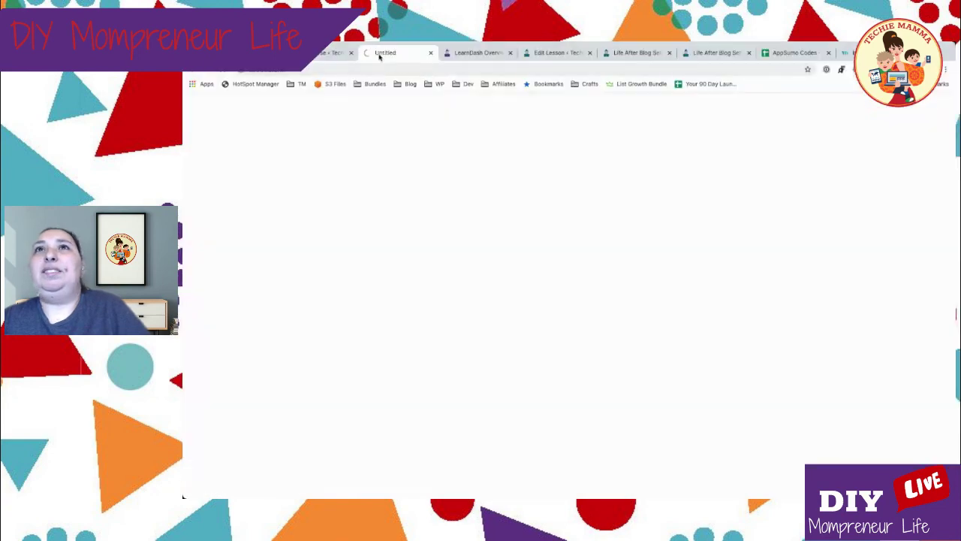
{"action": "left_click", "coordinate": [344, 53]}
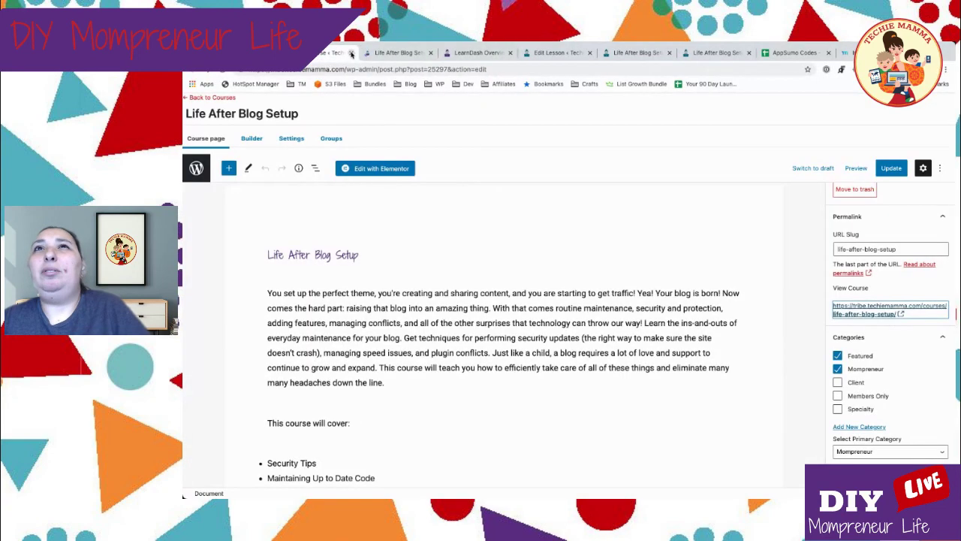
{"action": "left_click", "coordinate": [351, 53]}
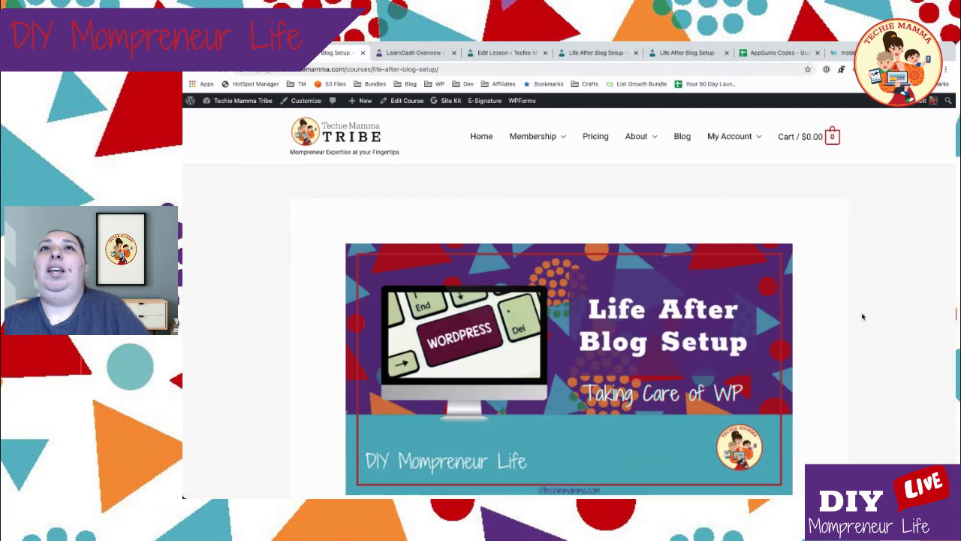
Review the certificate and progress sections on the LearnDash course page, and compare them with the MemberPress course preview.
{"action": "scroll", "coordinate": [863, 316], "scroll_direction": "down", "scroll_amount": 3}
{"action": "scroll", "coordinate": [863, 316], "scroll_direction": "down", "scroll_amount": 2}
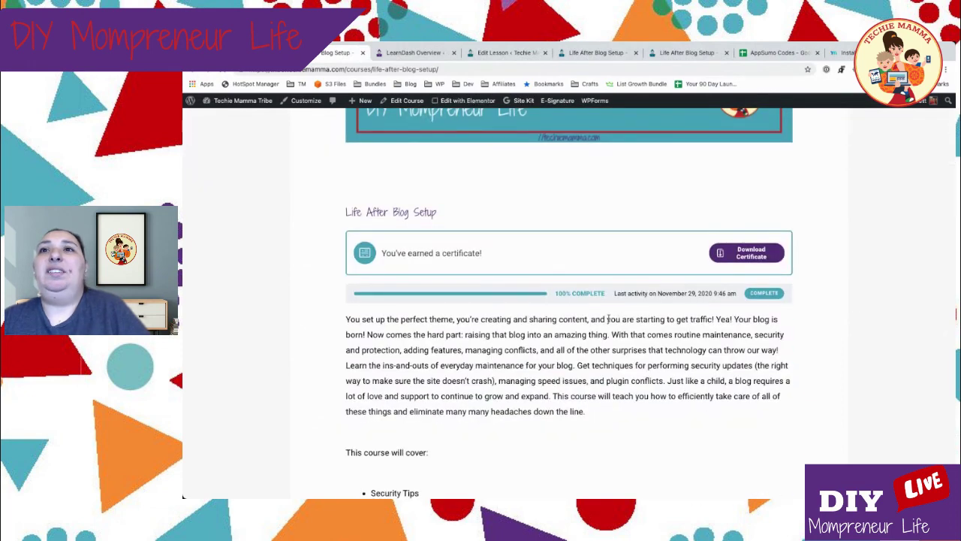
{"action": "scroll", "coordinate": [608, 318], "scroll_direction": "down", "scroll_amount": 1}
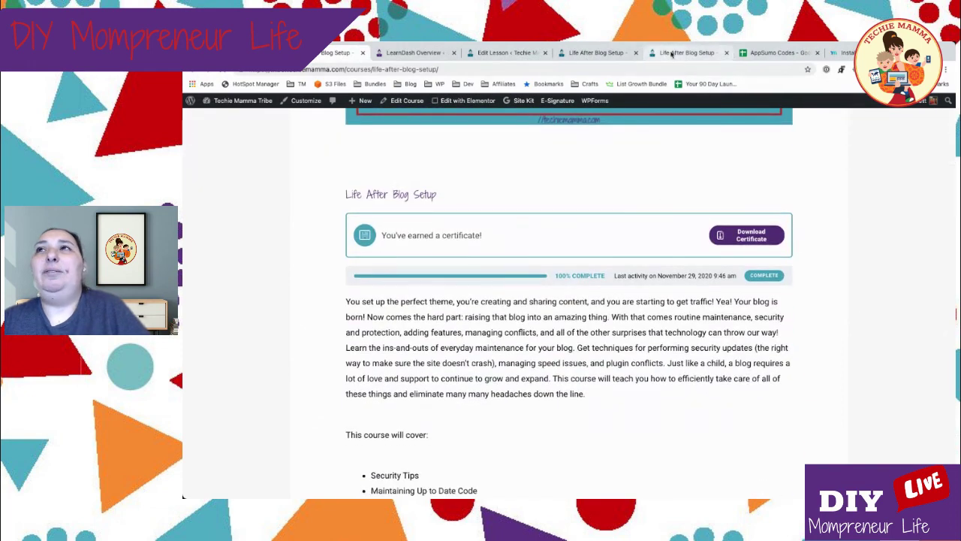
{"action": "left_click", "coordinate": [673, 54]}
{"action": "scroll", "coordinate": [740, 155], "scroll_direction": "up", "scroll_amount": 2}
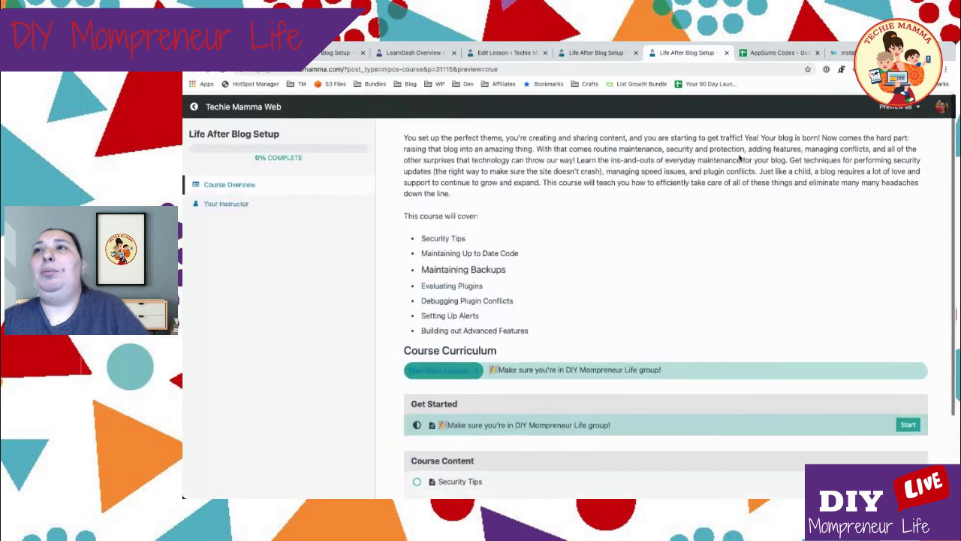